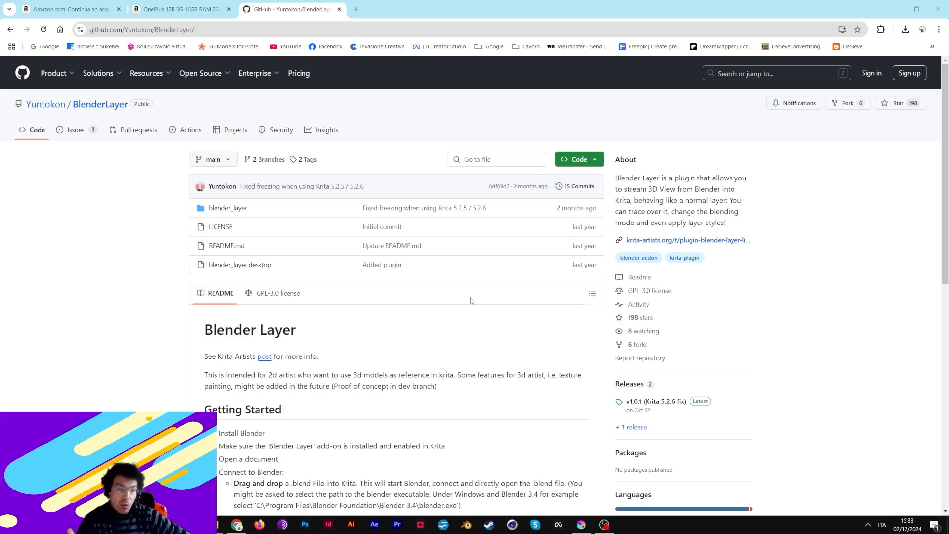
# - Scroll through the BlenderLayer README's Getting Started setup instructions on GitHub
pyautogui.scroll(-5, 471, 301)
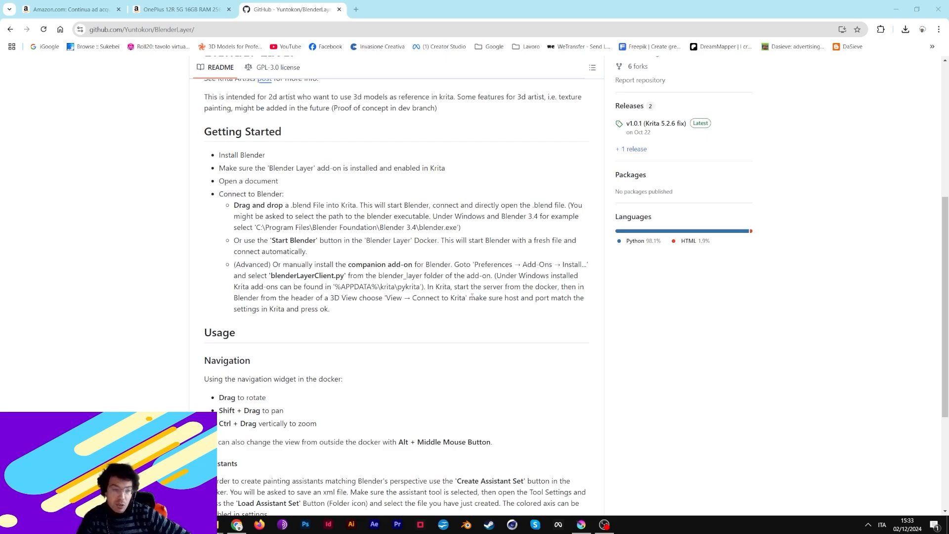
pyautogui.scroll(5, 354, 324)
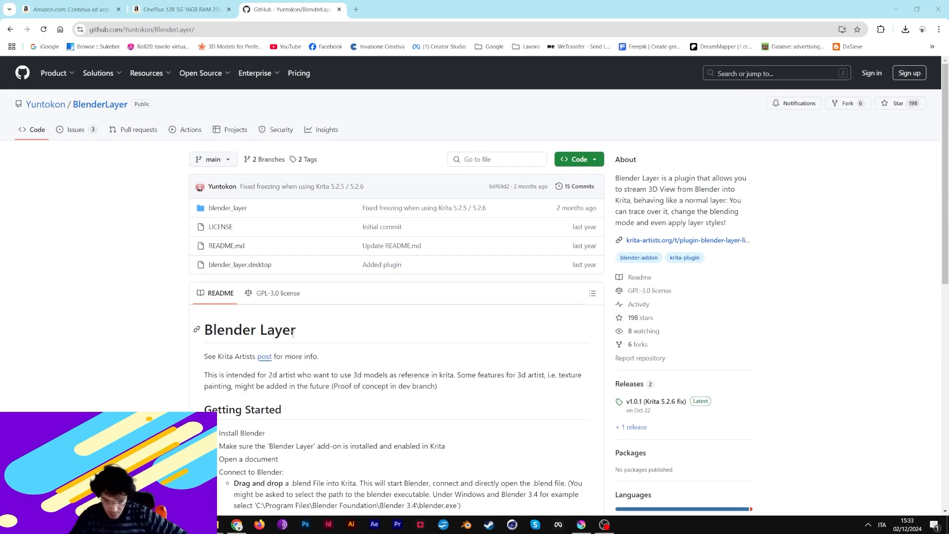
pyautogui.scroll(-1, 293, 335)
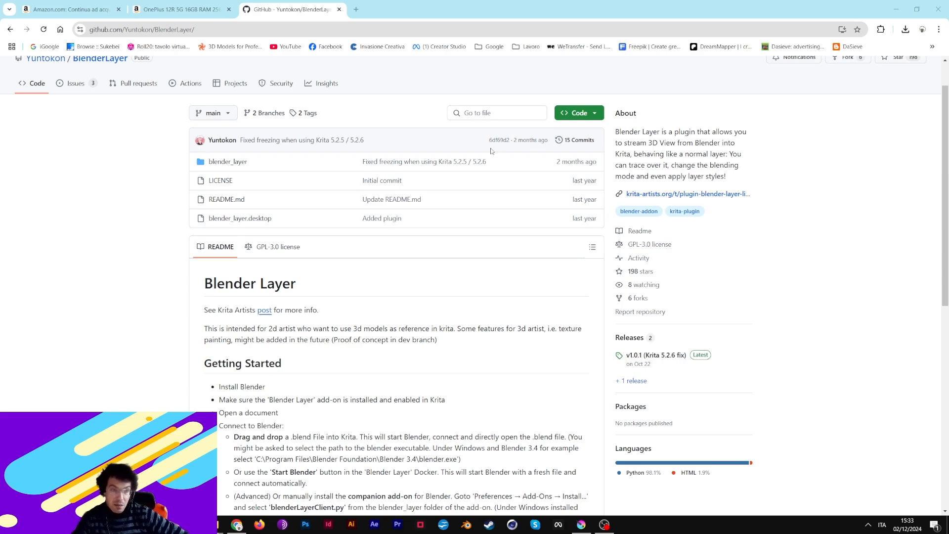
pyautogui.click(581, 524)
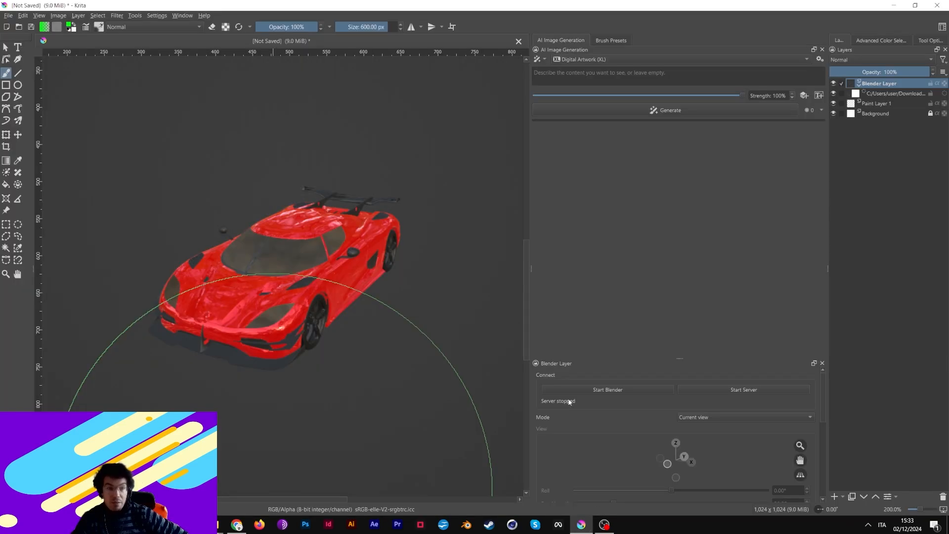
pyautogui.click(100, 17)
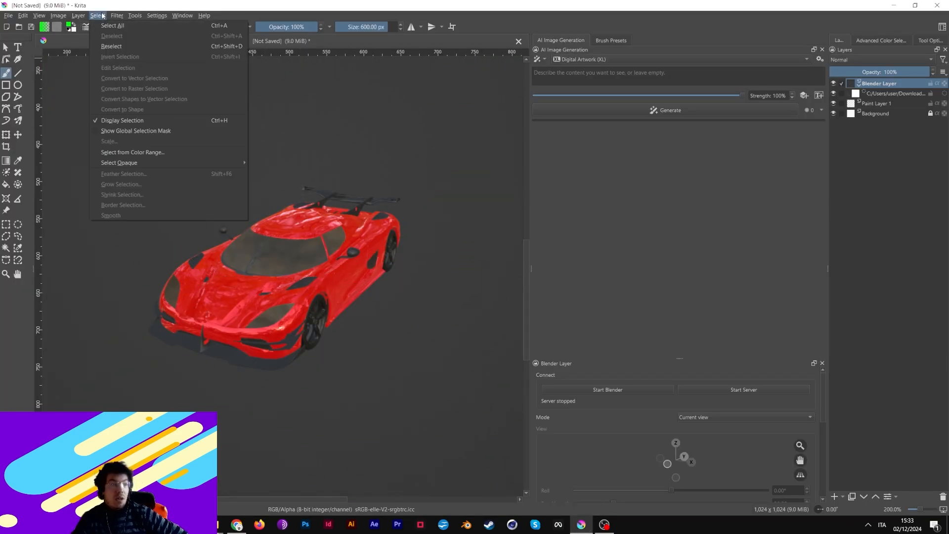
pyautogui.moveTo(142, 18)
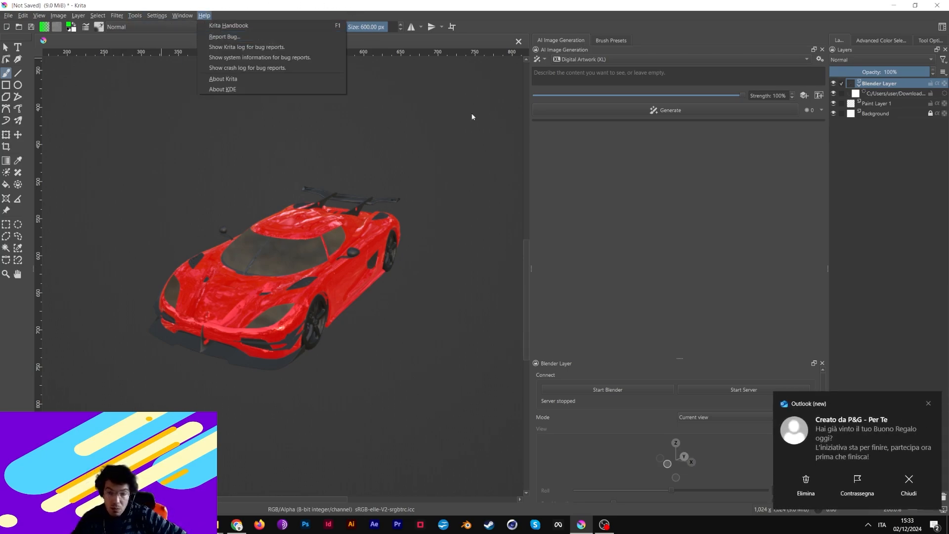
pyautogui.click(931, 403)
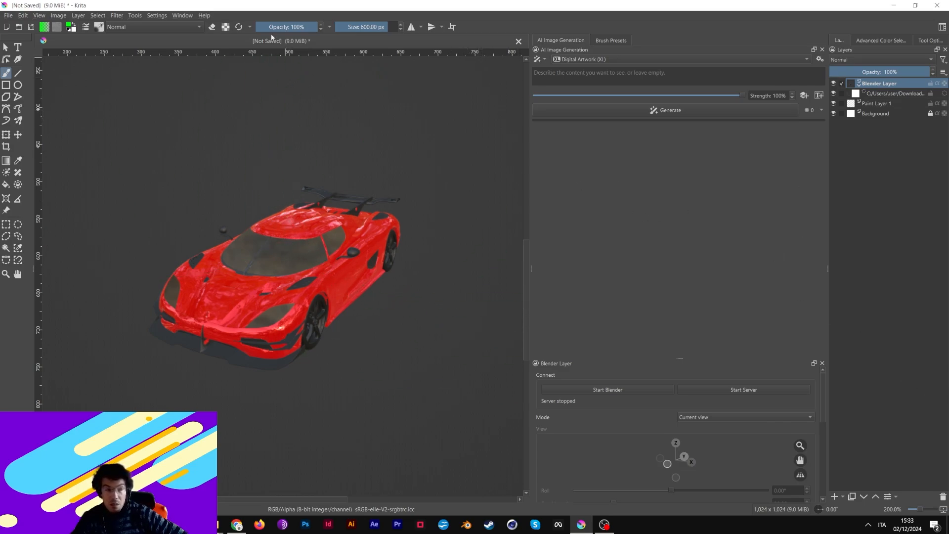
pyautogui.click(181, 15)
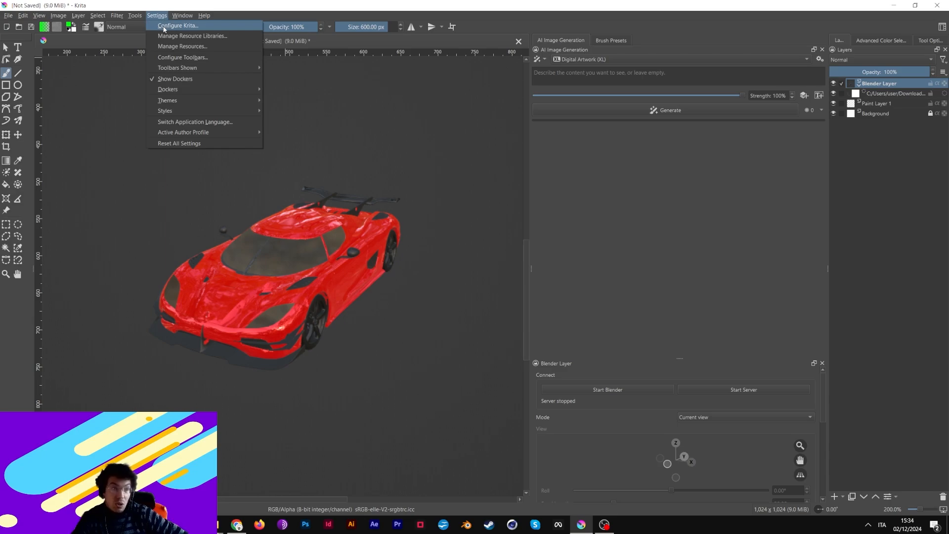
pyautogui.click(819, 59)
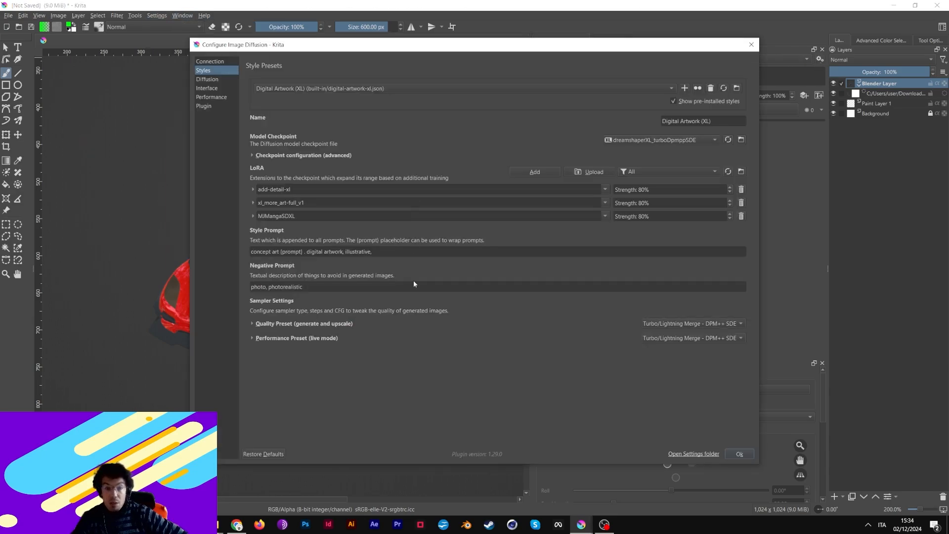
pyautogui.click(740, 454)
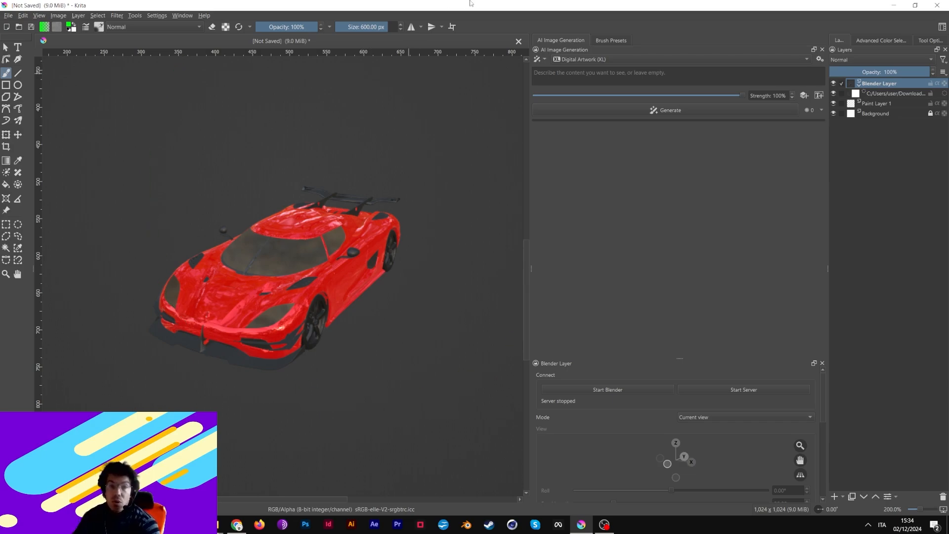
# - Close the red car document without saving and create a blank 1024×1024 canvas at 100% zoom
pyautogui.click(519, 41)
pyautogui.click(493, 275)
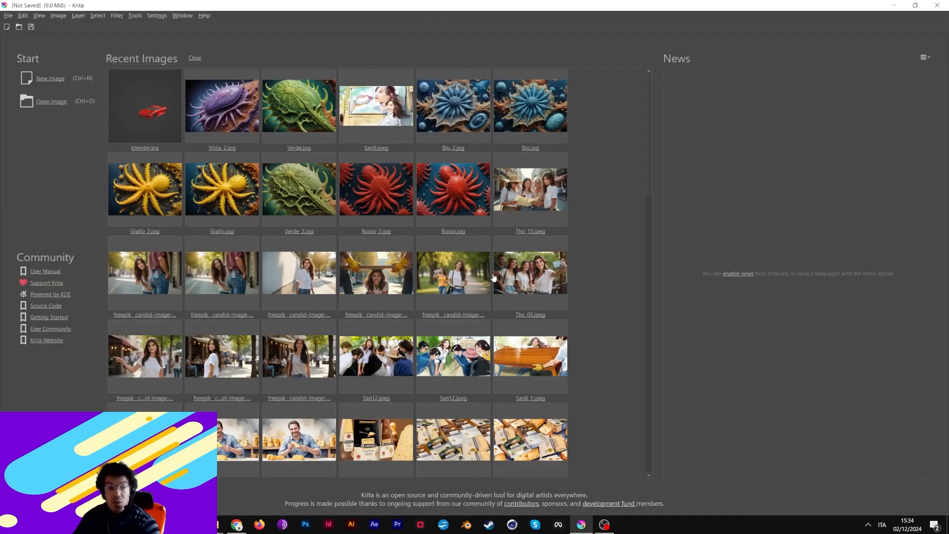
pyautogui.click(47, 78)
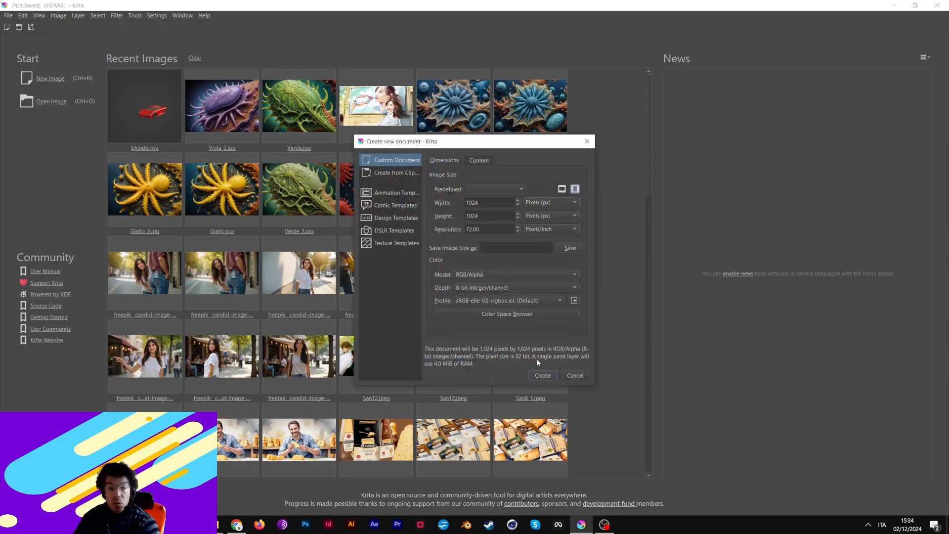
pyautogui.click(543, 374)
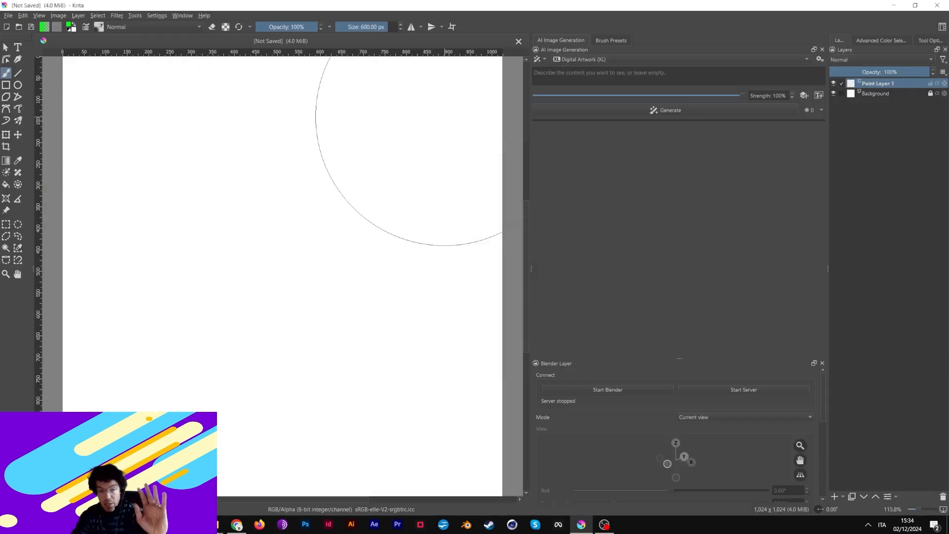
pyautogui.press('1')
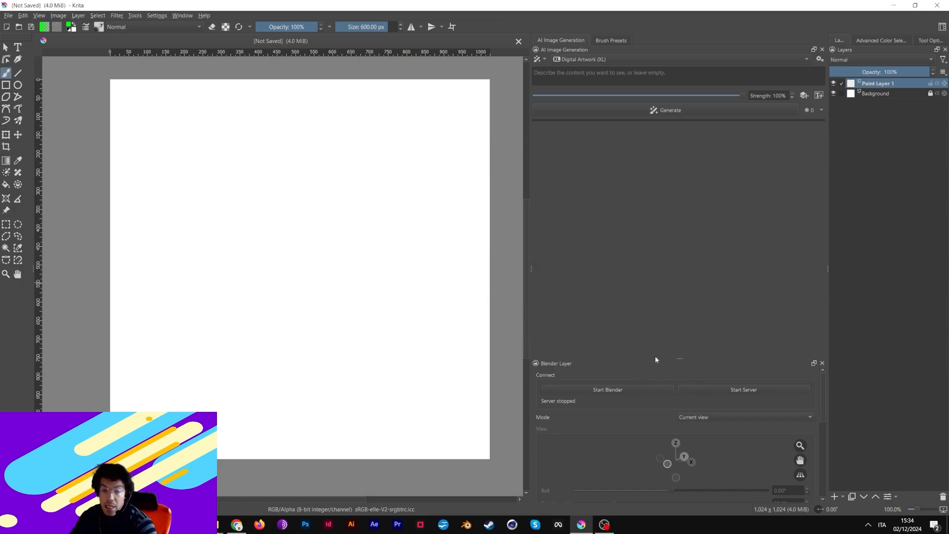
pyautogui.moveTo(681, 361); pyautogui.dragTo(687, 153)
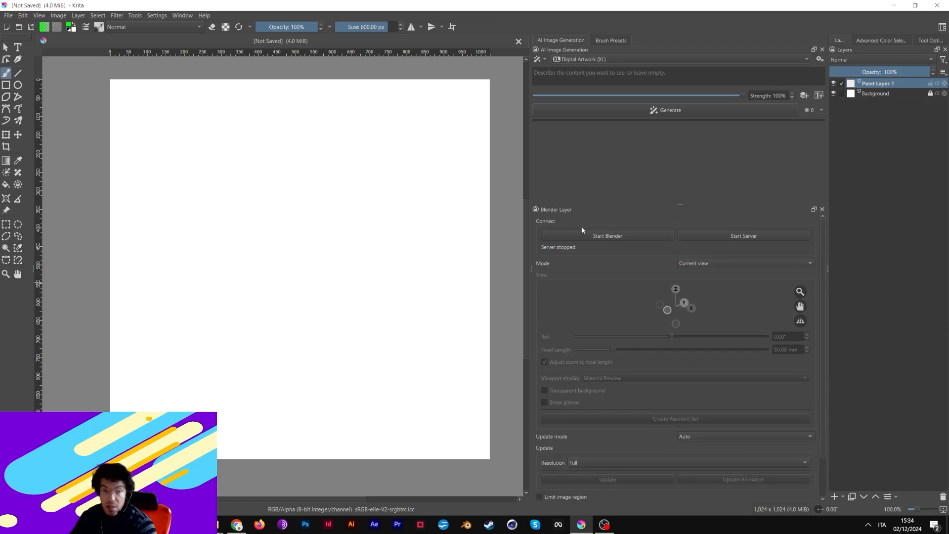
pyautogui.moveTo(678, 203); pyautogui.dragTo(677, 390)
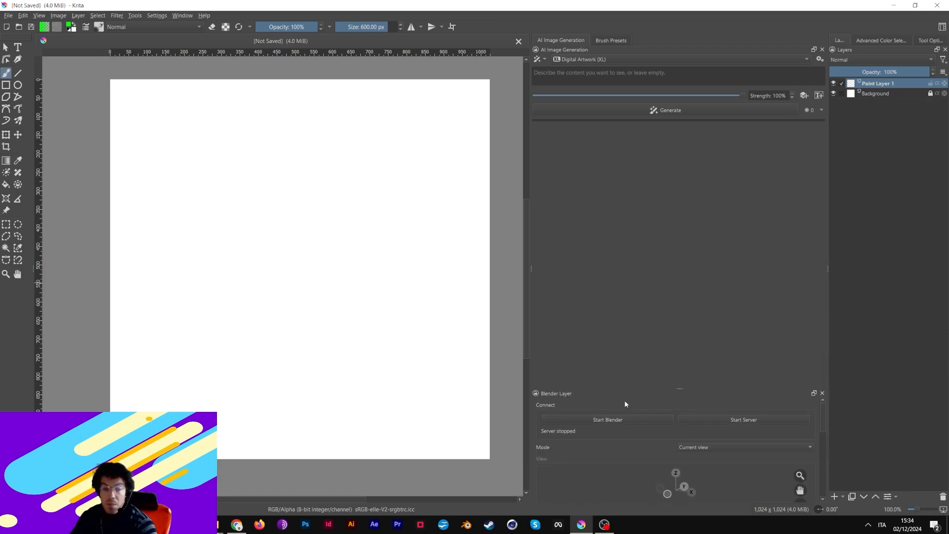
pyautogui.click(150, 18)
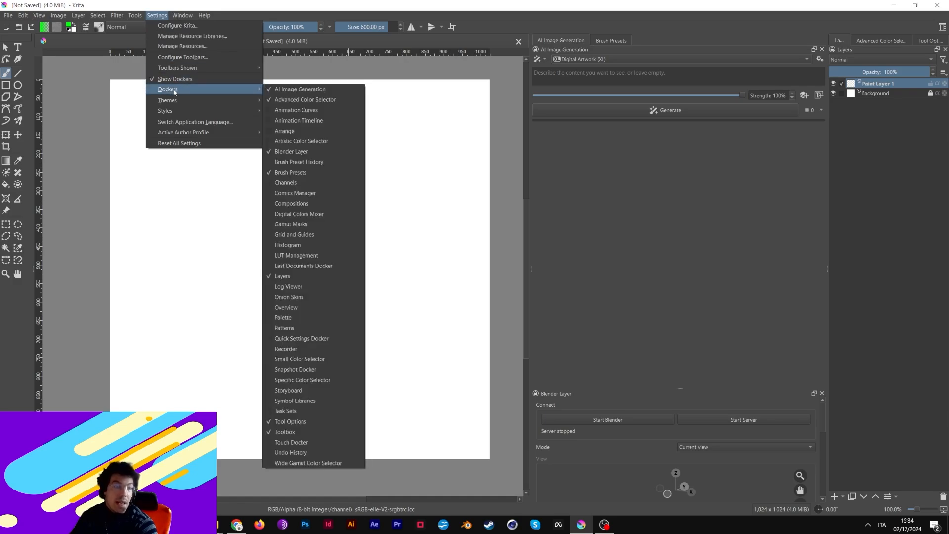
pyautogui.click(300, 156)
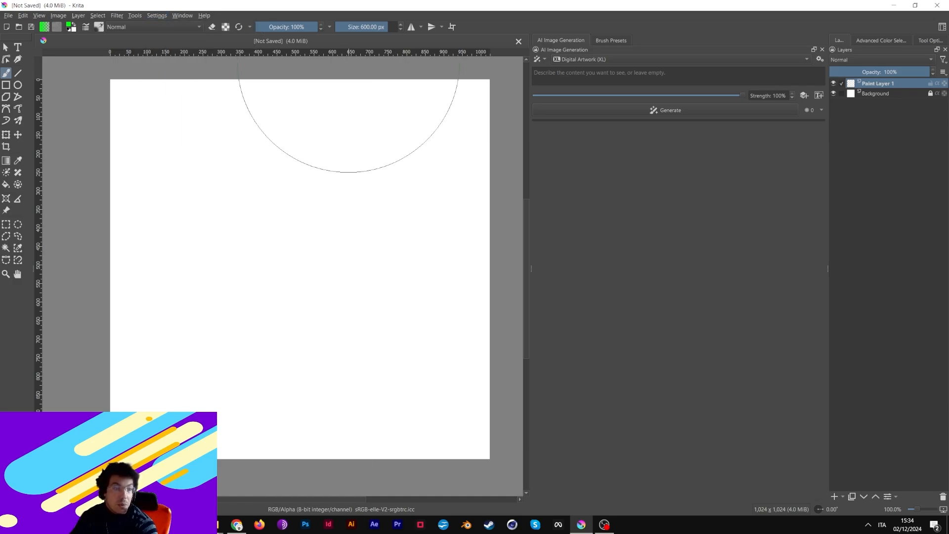
pyautogui.click(136, 18)
pyautogui.click(156, 15)
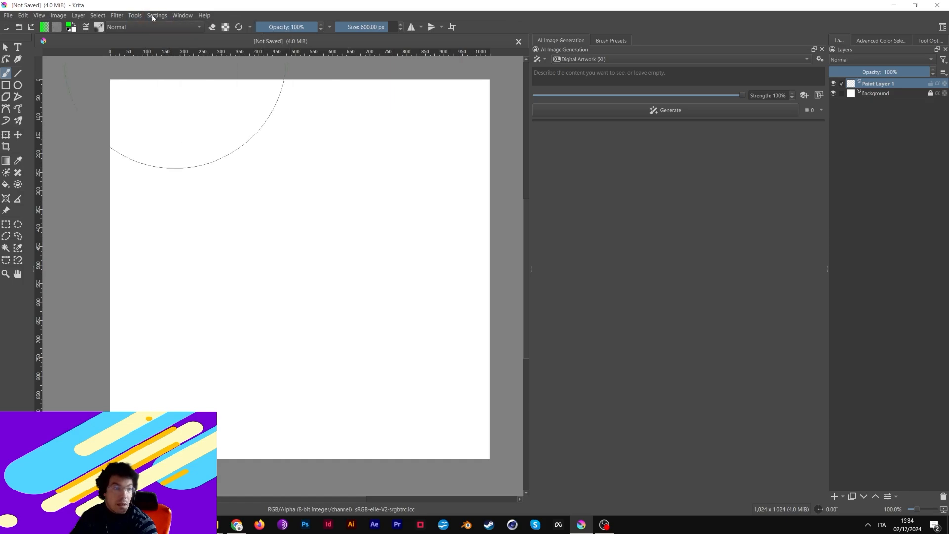
pyautogui.click(157, 16)
pyautogui.moveTo(176, 93)
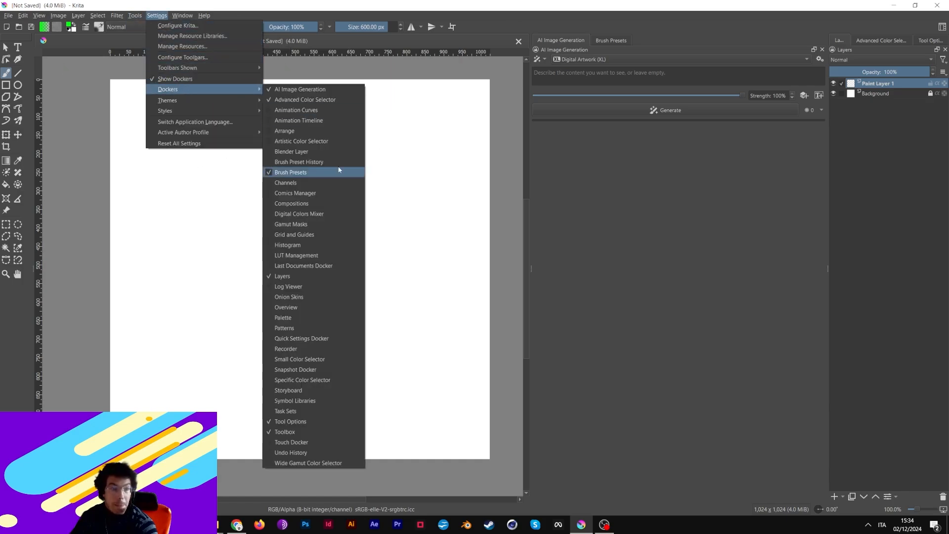
pyautogui.click(274, 153)
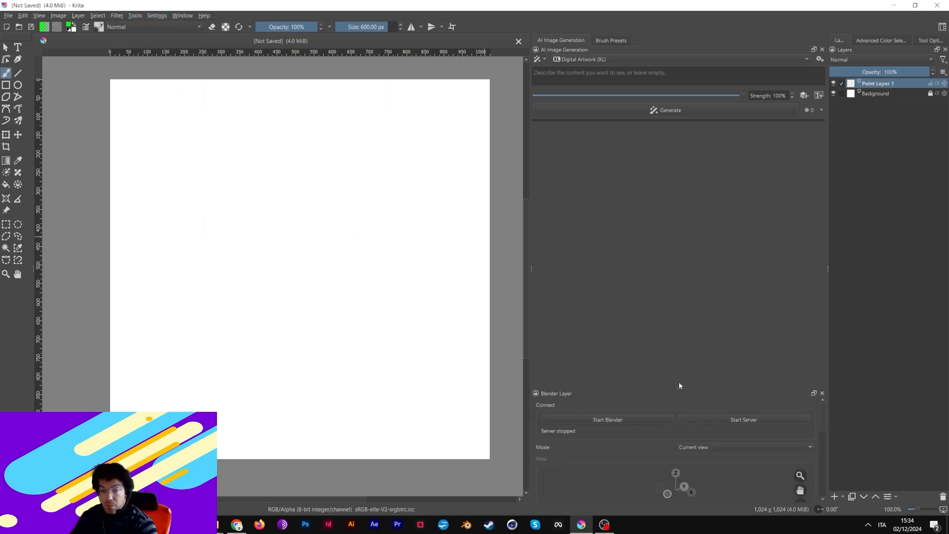
pyautogui.moveTo(680, 385); pyautogui.dragTo(683, 351)
pyautogui.moveTo(680, 389); pyautogui.dragTo(670, 359)
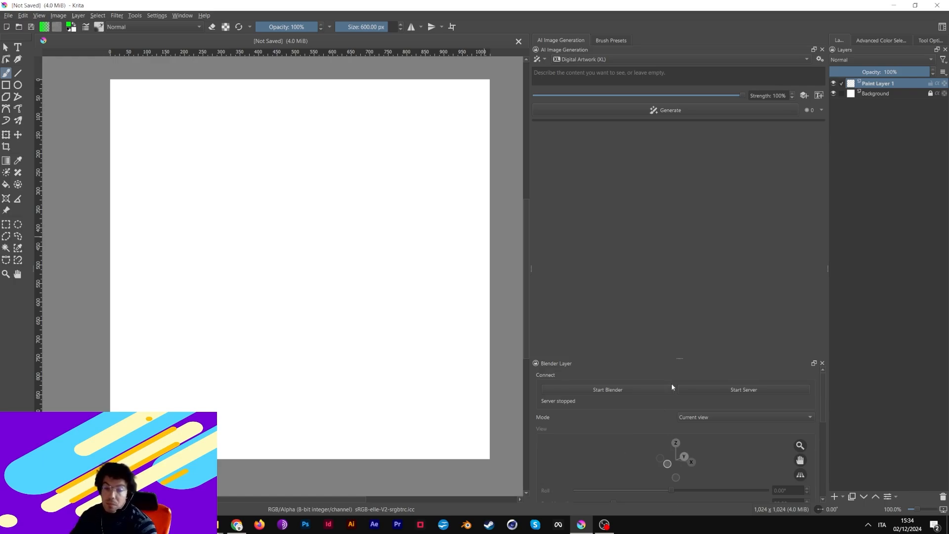
# - Launch Blender from the Blender Layer docker, check the mirrored cube in Krita, then restore Blender
pyautogui.click(589, 391)
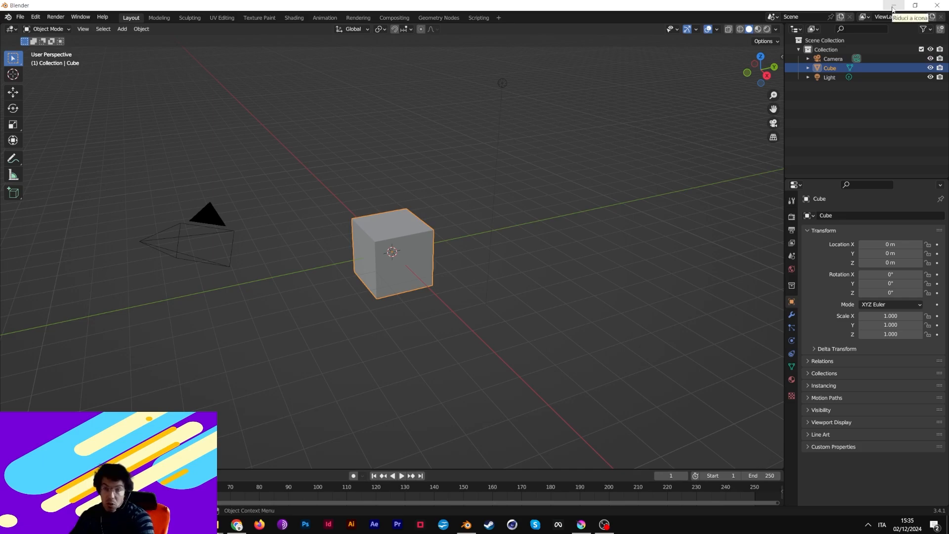
pyautogui.click(893, 9)
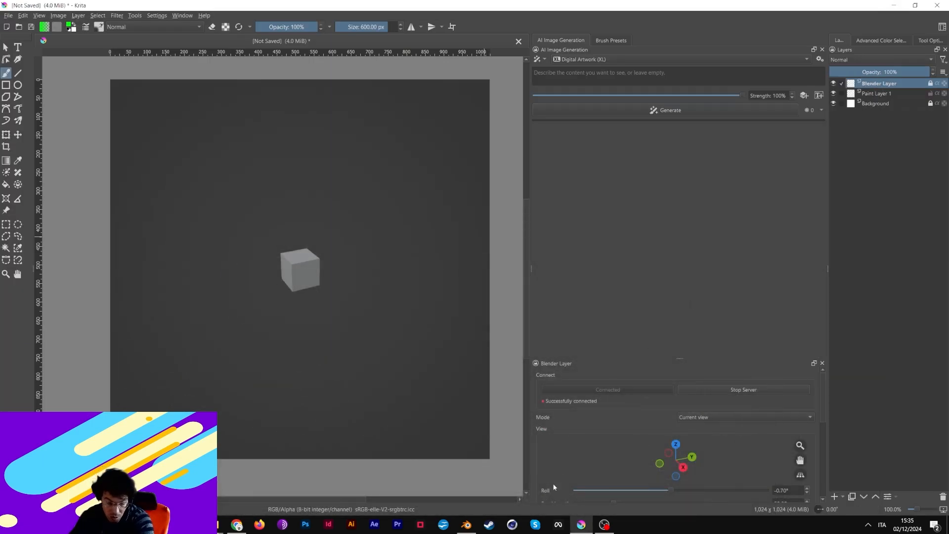
pyautogui.click(470, 526)
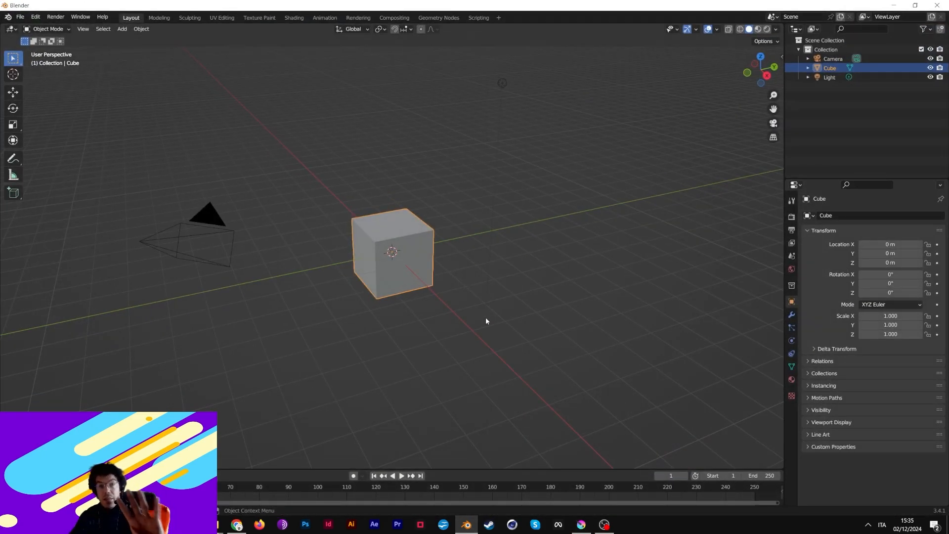
# - Back in Krita, try painting on the Blender layer and recentre the canvas view
pyautogui.click(581, 524)
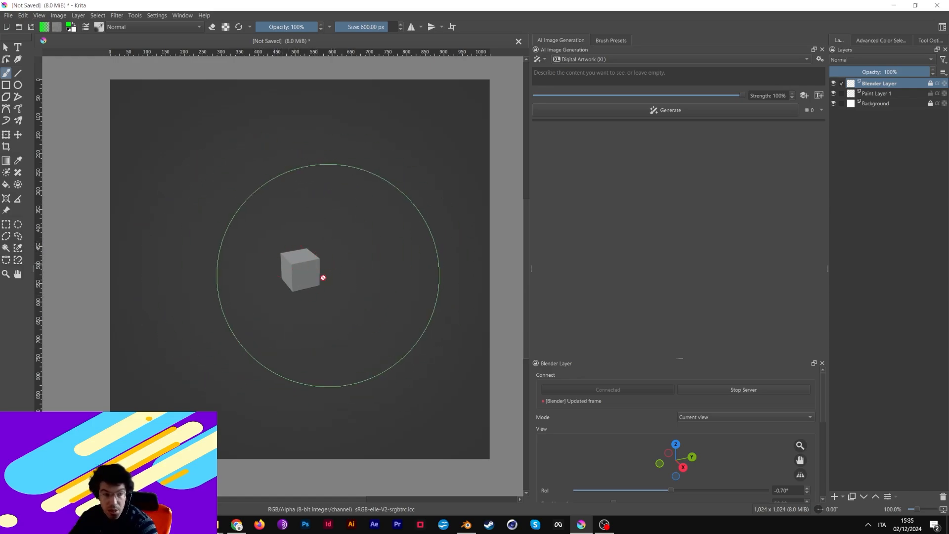
pyautogui.click(318, 223)
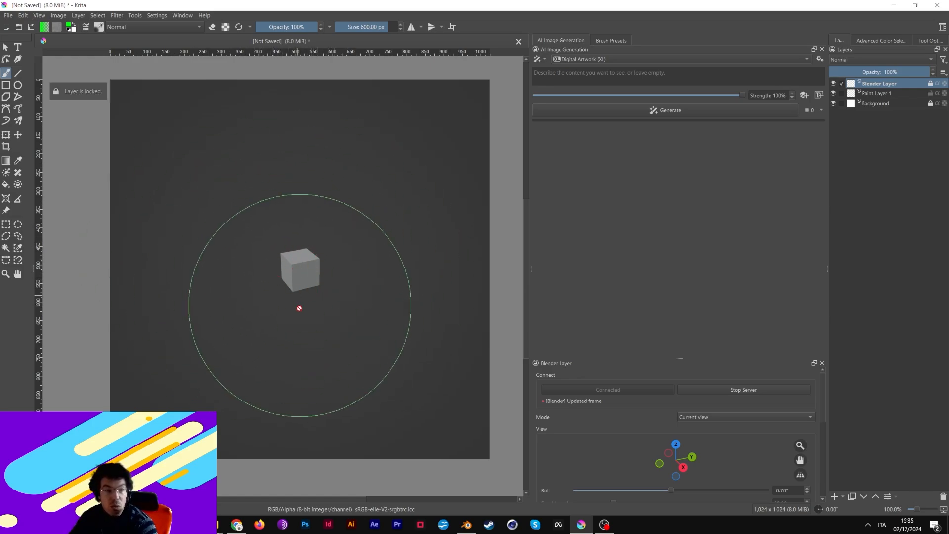
pyautogui.scroll(-4, 395, 330)
pyautogui.scroll(4, 399, 331)
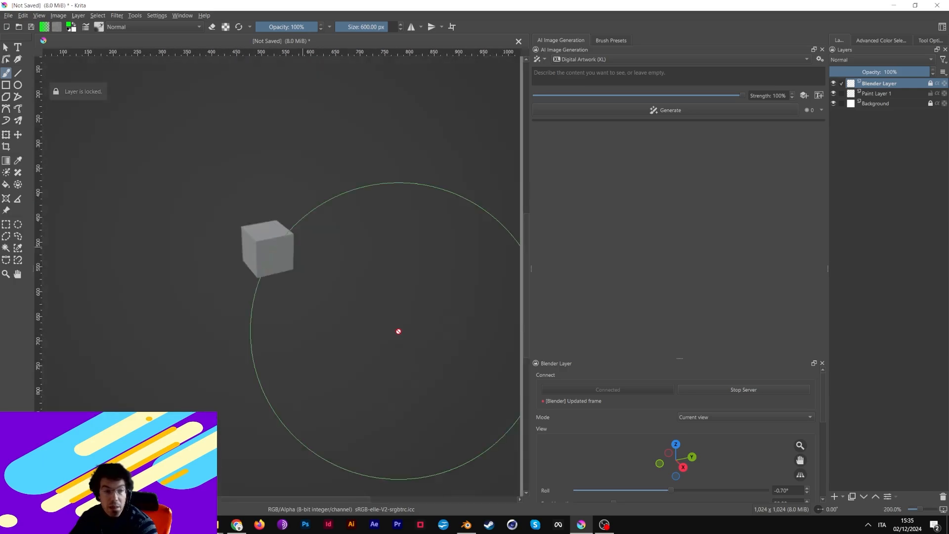
pyautogui.scroll(-3, 399, 331)
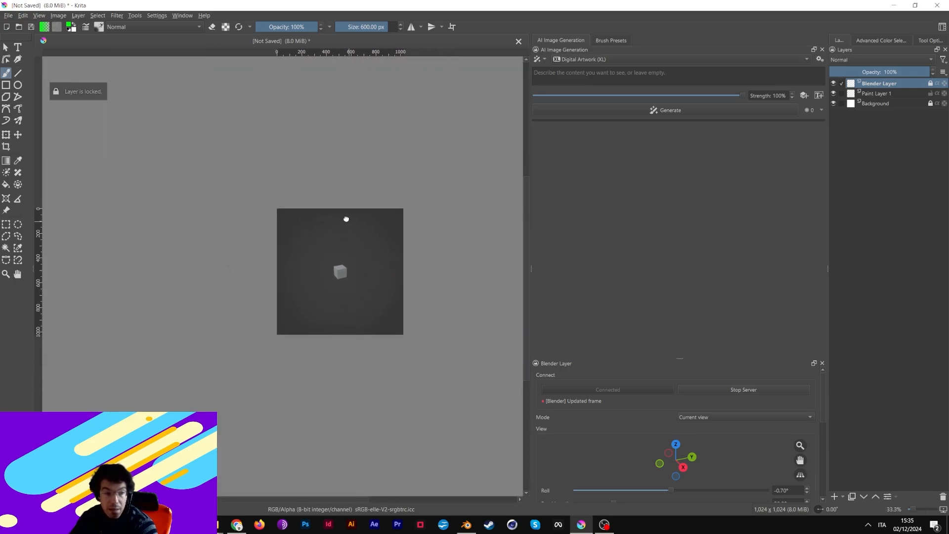
pyautogui.scroll(3, 345, 215)
pyautogui.moveTo(361, 197); pyautogui.dragTo(330, 102)
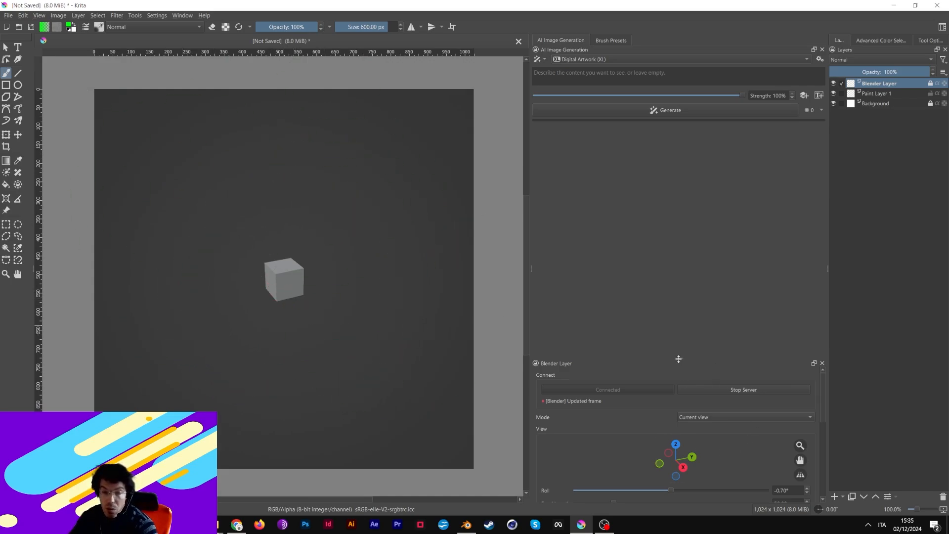
# - Orbit the cube to a near-frontal view, zoom it larger and pan it sideways
pyautogui.moveTo(678, 359); pyautogui.dragTo(680, 294)
pyautogui.moveTo(689, 407)
pyautogui.mouseDown()
pyautogui.moveTo(692, 398)
pyautogui.moveTo(677, 391)
pyautogui.moveTo(692, 398)
pyautogui.mouseUp()
pyautogui.moveTo(799, 383); pyautogui.dragTo(562, 406)
pyautogui.moveTo(800, 394); pyautogui.dragTo(543, 395)
# - Pan the cube in Blender, tilt it to eye level in Krita, and load the Koenigsegg .blend file
pyautogui.click(466, 524)
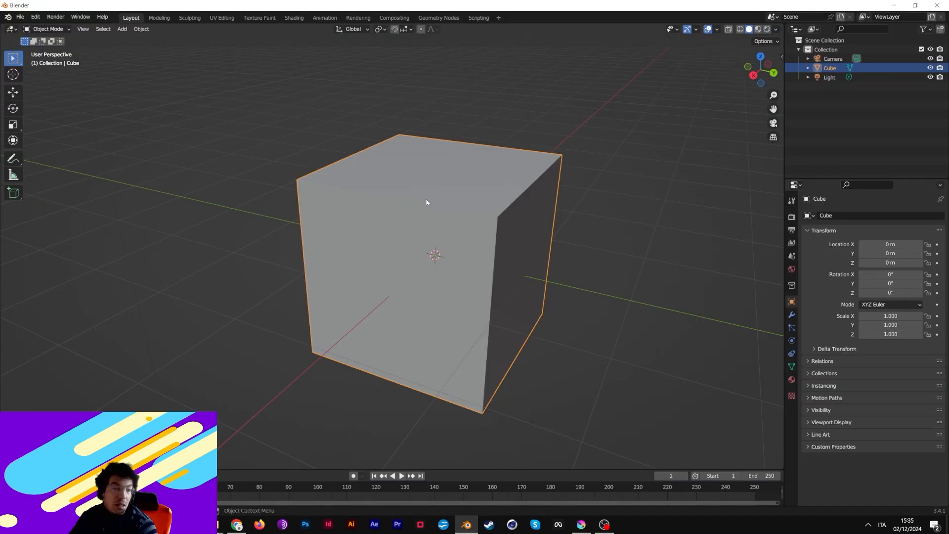
pyautogui.moveTo(773, 109)
pyautogui.mouseDown()
pyautogui.moveTo(749, 112)
pyautogui.moveTo(763, 98)
pyautogui.moveTo(775, 108)
pyautogui.mouseUp()
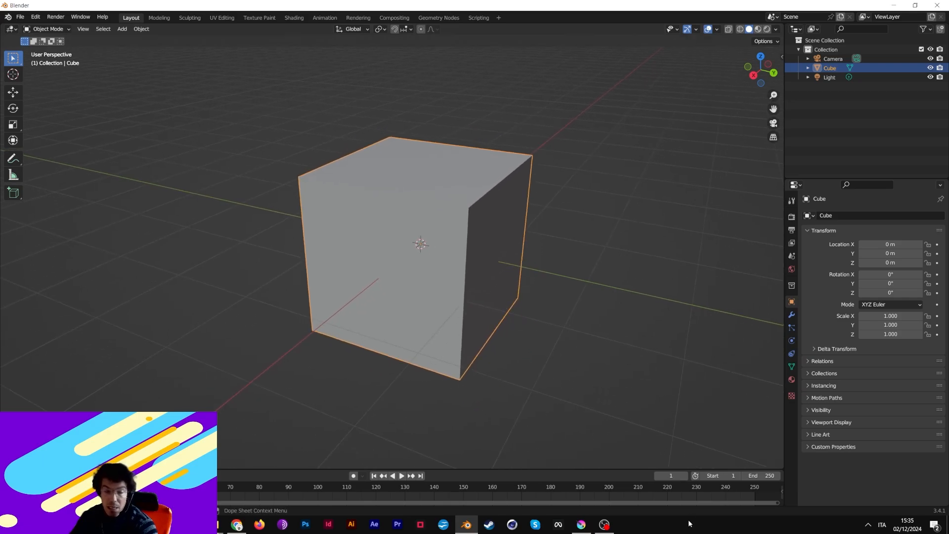
pyautogui.click(581, 525)
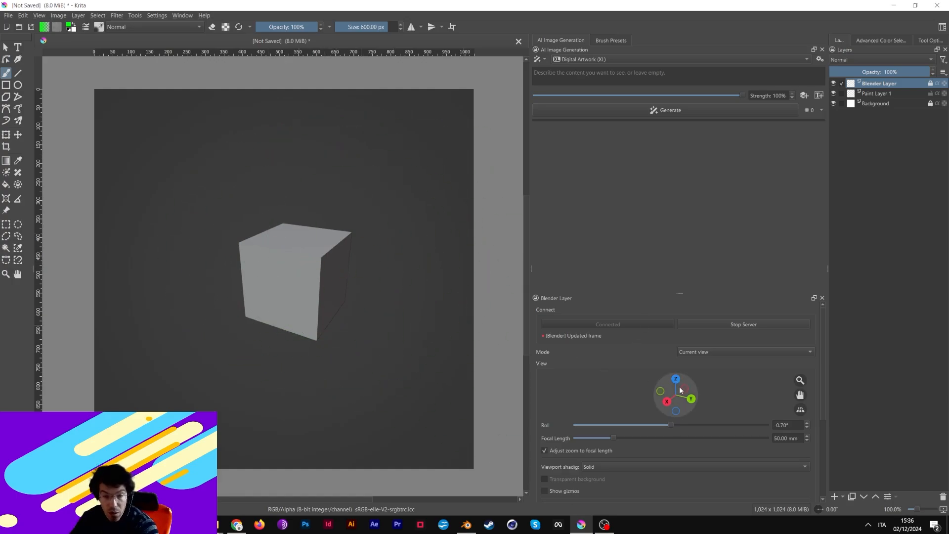
pyautogui.moveTo(680, 388)
pyautogui.mouseDown()
pyautogui.moveTo(680, 365)
pyautogui.moveTo(680, 389)
pyautogui.moveTo(690, 388)
pyautogui.moveTo(649, 366)
pyautogui.moveTo(670, 389)
pyautogui.moveTo(674, 368)
pyautogui.moveTo(673, 388)
pyautogui.mouseUp()
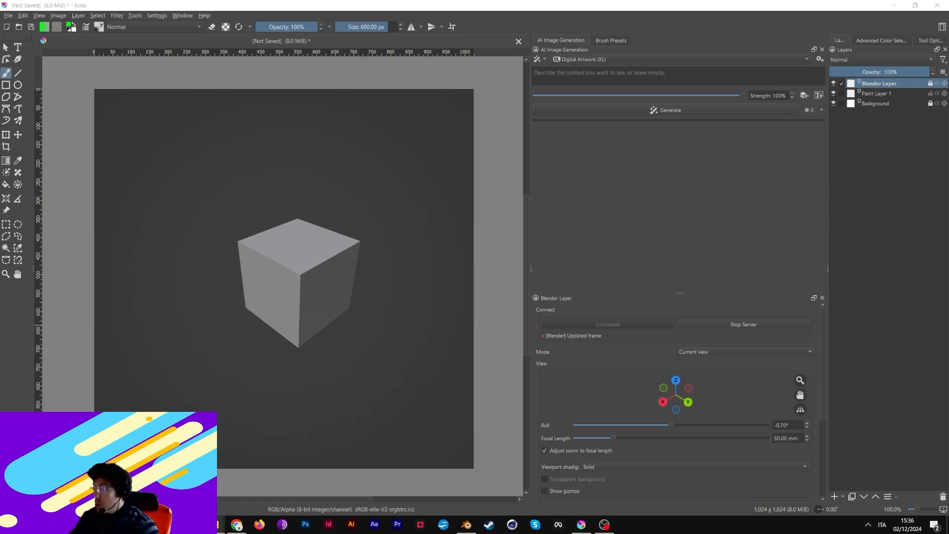
pyautogui.moveTo(668, 133); pyautogui.dragTo(212, 206)
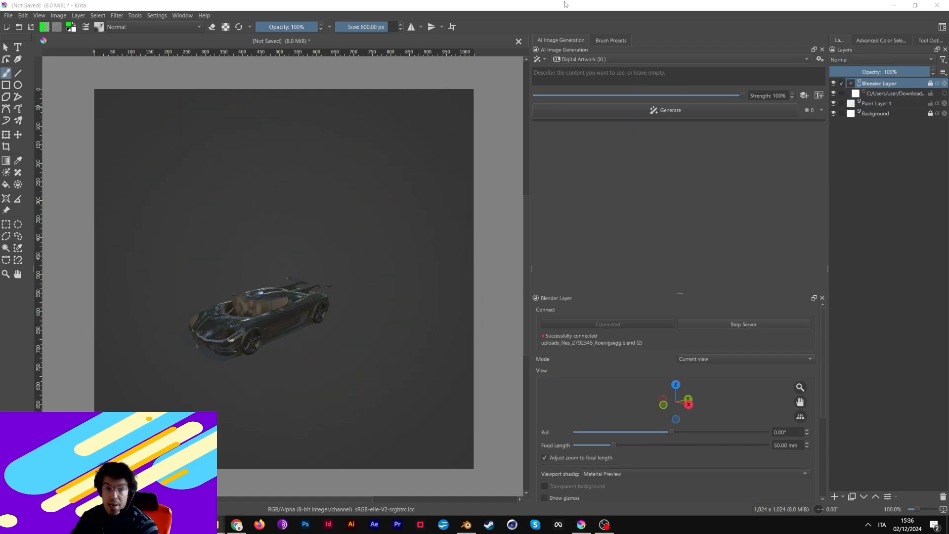
# - Zoom the car larger and recentre it in the Blender Layer view
pyautogui.moveTo(796, 394); pyautogui.dragTo(602, 392)
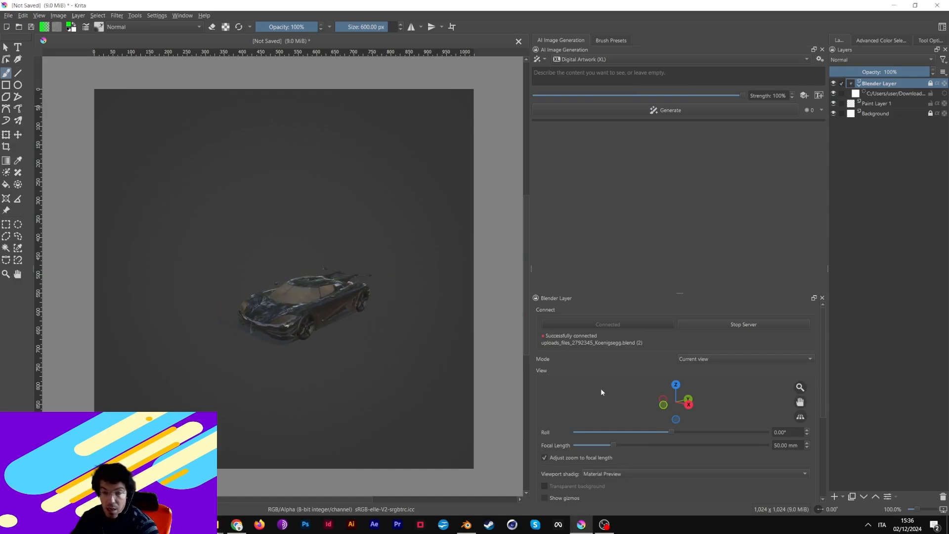
pyautogui.moveTo(797, 387); pyautogui.dragTo(653, 418)
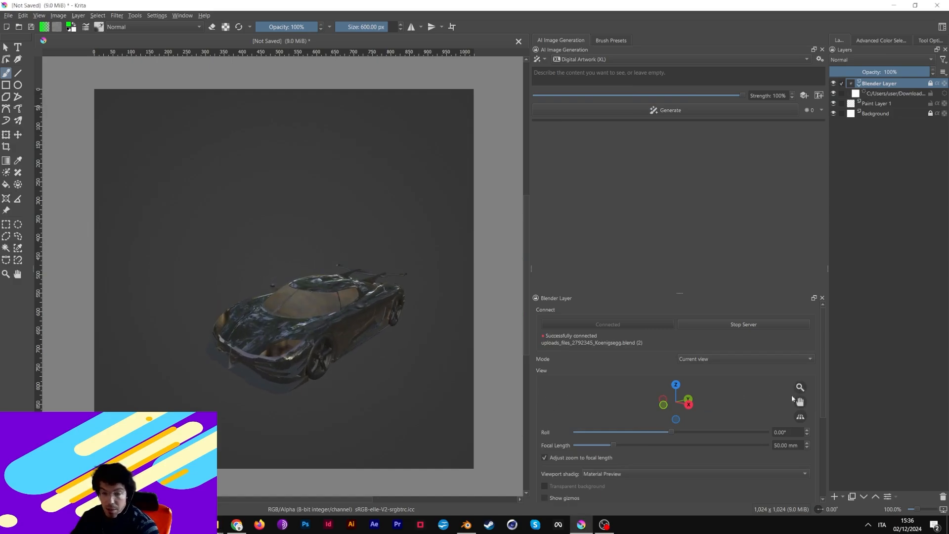
pyautogui.moveTo(800, 400); pyautogui.dragTo(682, 414)
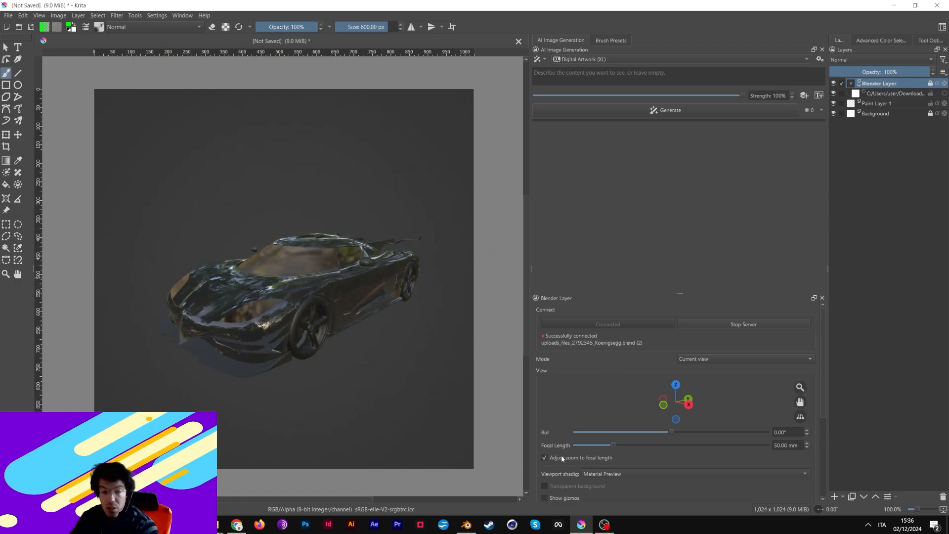
# - In Blender's Shading workspace, bring up the list of materials for the car body
pyautogui.click(466, 527)
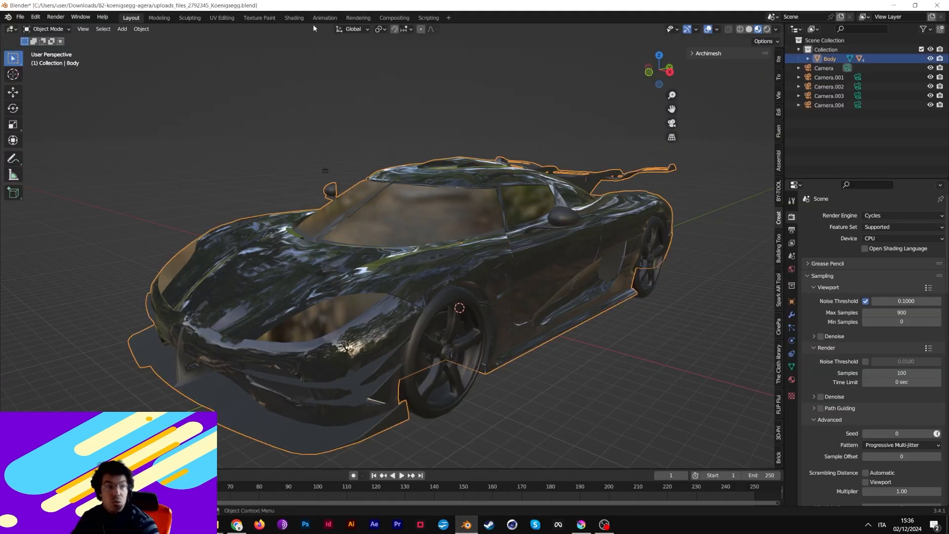
pyautogui.click(291, 18)
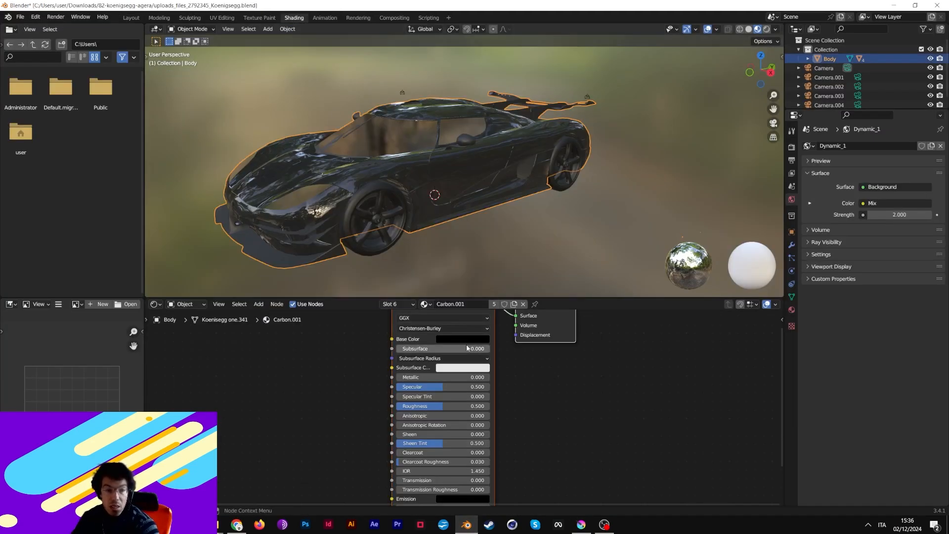
pyautogui.click(426, 304)
# - Assign Car Texture with a bright red base colour, switch back to Layout and minimize Blender
pyautogui.click(447, 319)
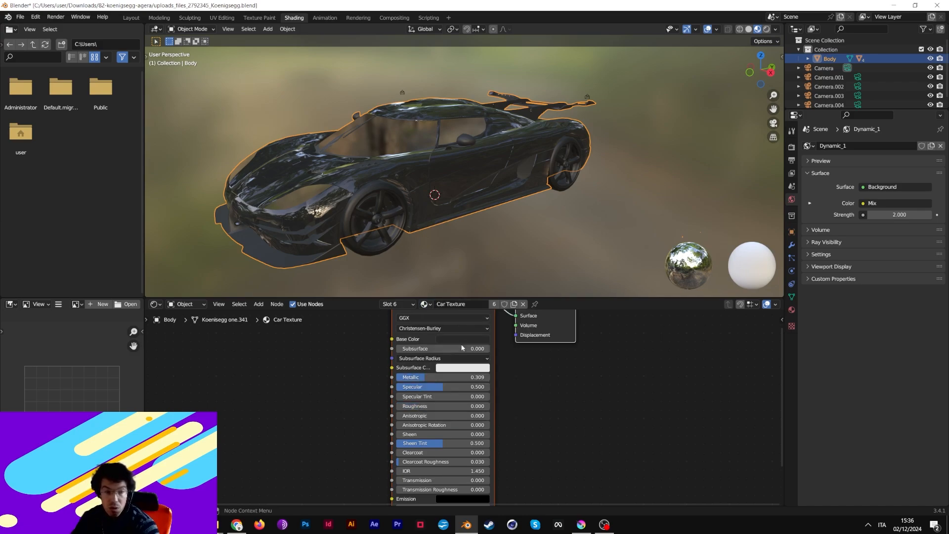
pyautogui.click(461, 341)
pyautogui.click(475, 279)
pyautogui.moveTo(509, 271); pyautogui.dragTo(509, 235)
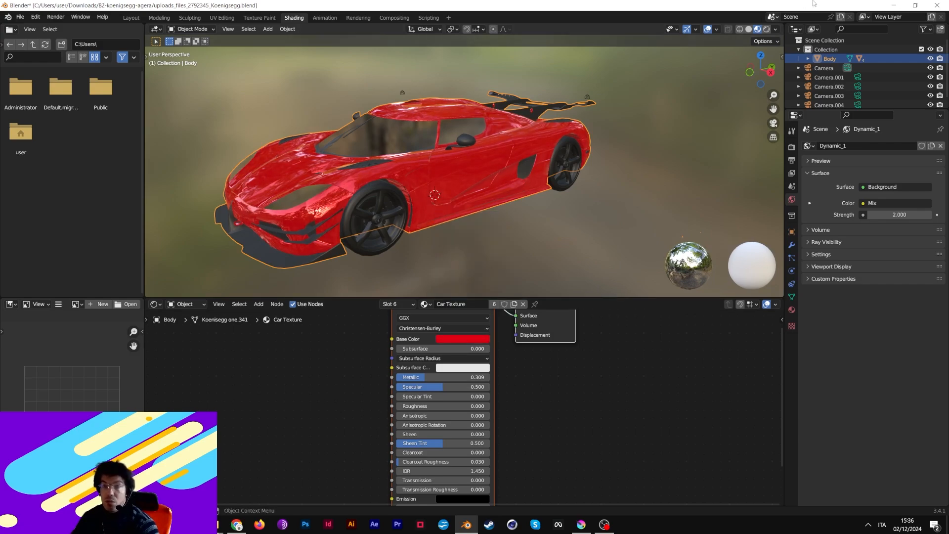
pyautogui.click(131, 18)
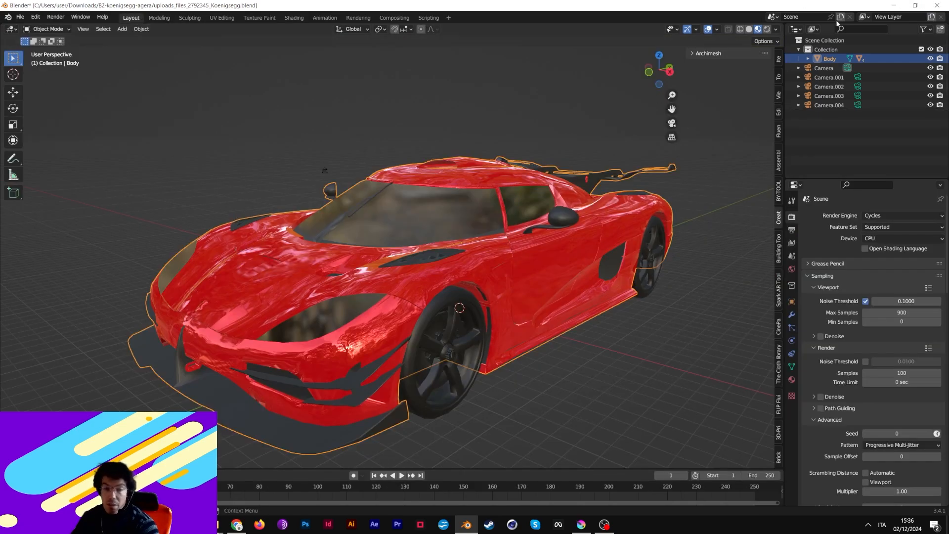
pyautogui.click(893, 4)
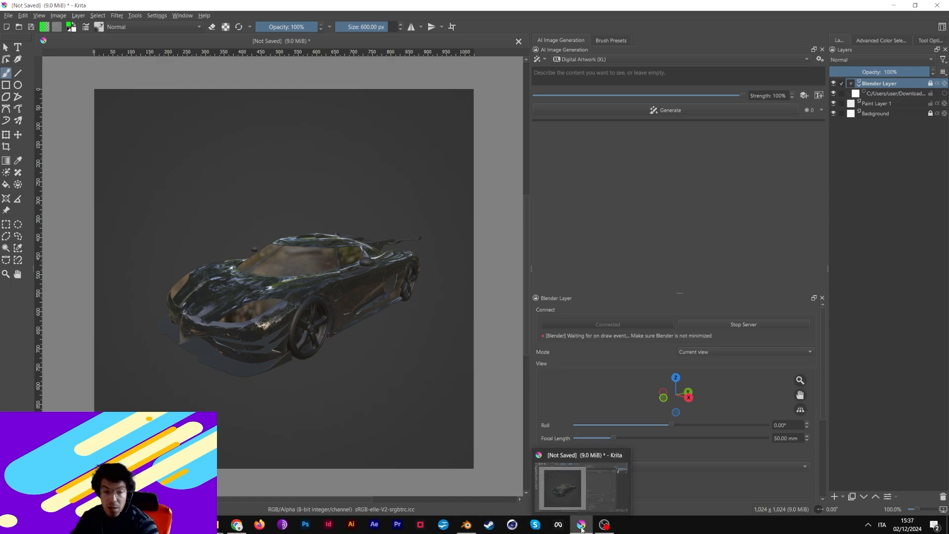
# - Refresh the Blender Layer to show the red Koenigsegg and switch AI generation to Live mode
pyautogui.click(469, 526)
pyautogui.click(578, 528)
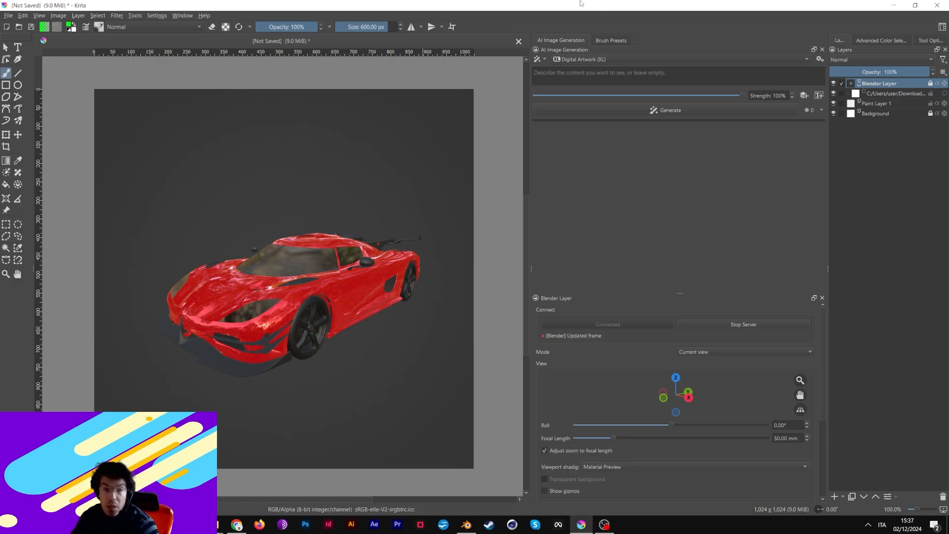
pyautogui.click(545, 59)
pyautogui.click(561, 90)
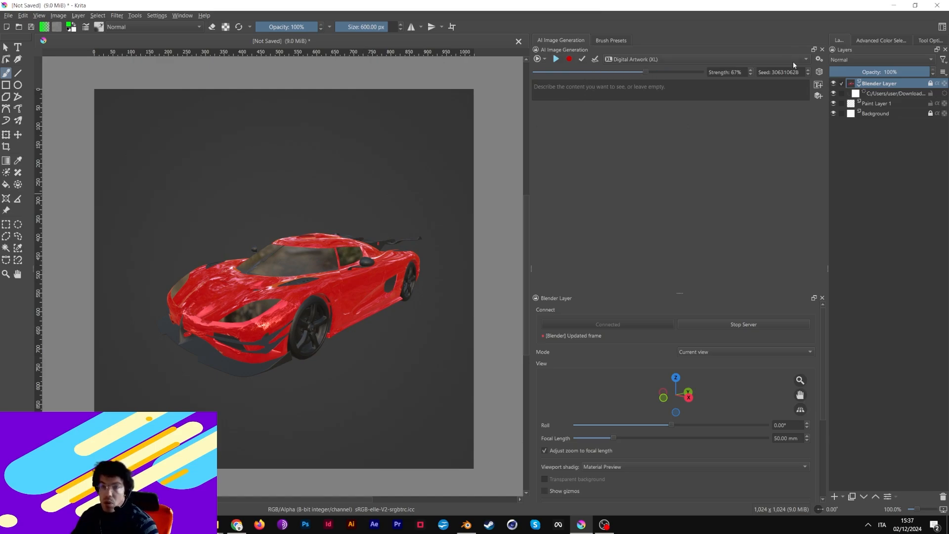
pyautogui.click(819, 58)
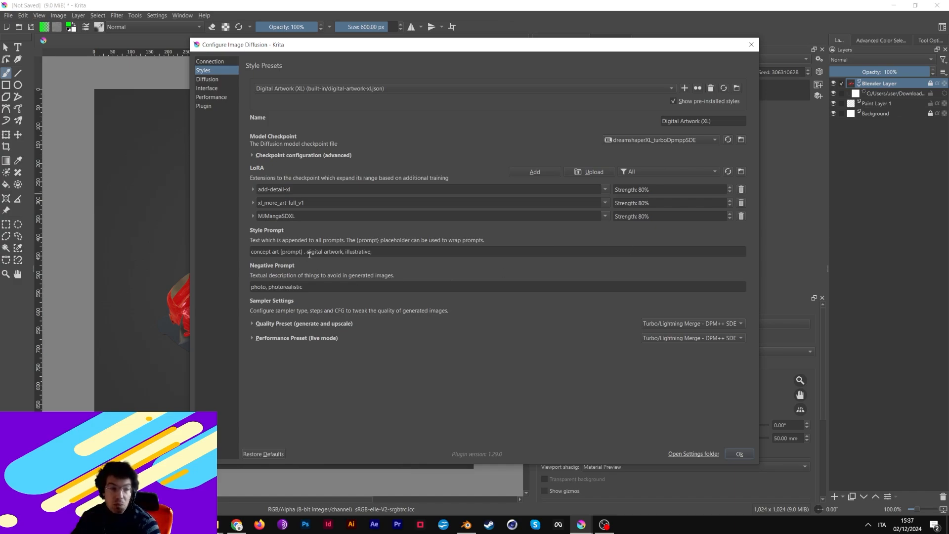
pyautogui.click(747, 454)
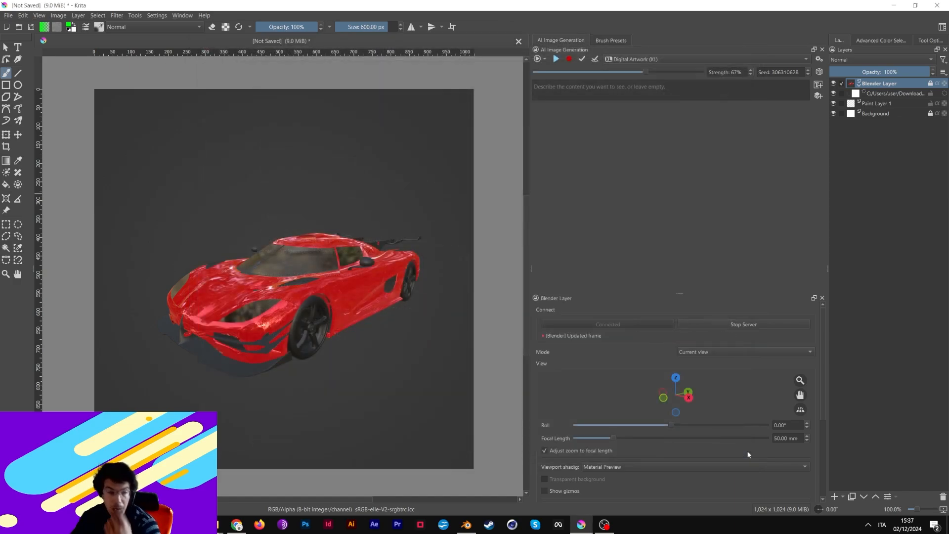
pyautogui.click(555, 94)
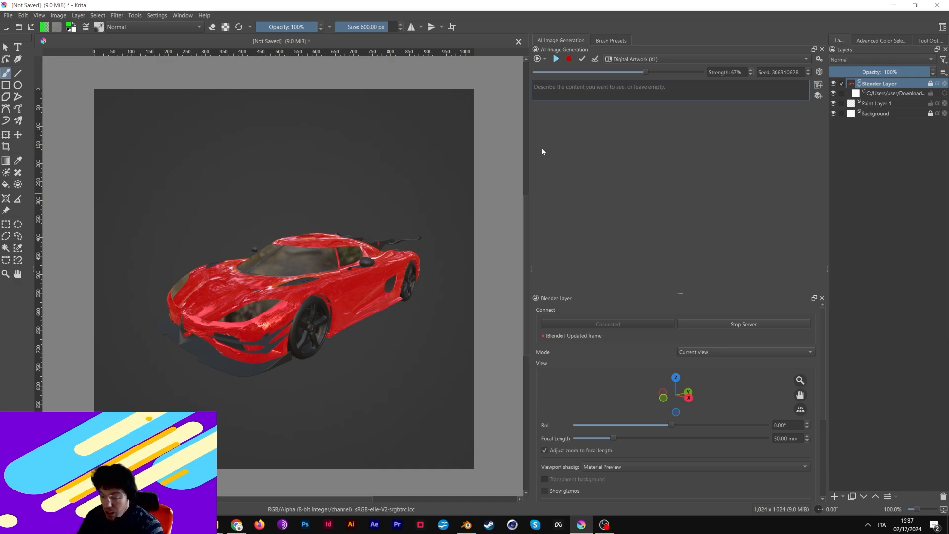
# - Enter the prompt 'SUPER CAR, DRAGON SCALES, FINE DETAILS, ANIME STYLE, POP COLORS' and set strength to 83%
pyautogui.write('SUPER CAR, ')
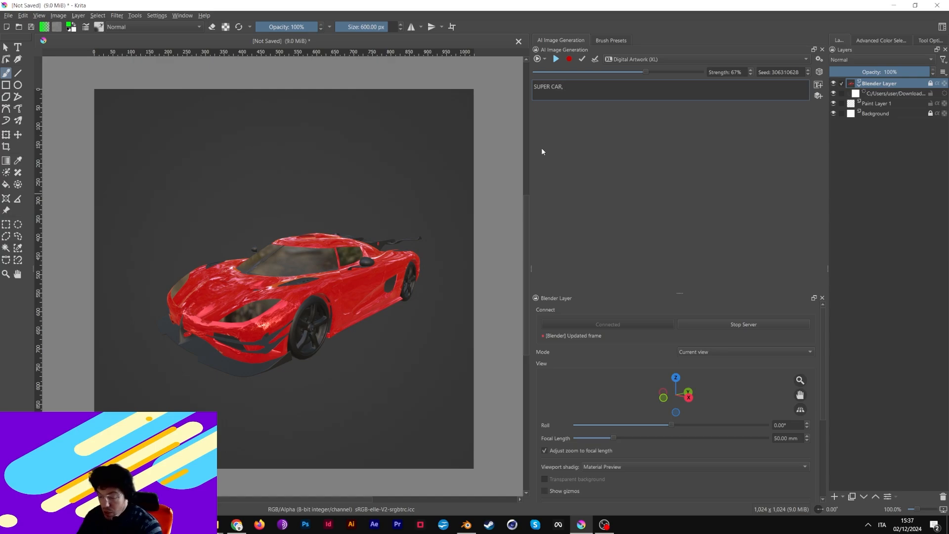
pyautogui.write('DRAGON SCALE')
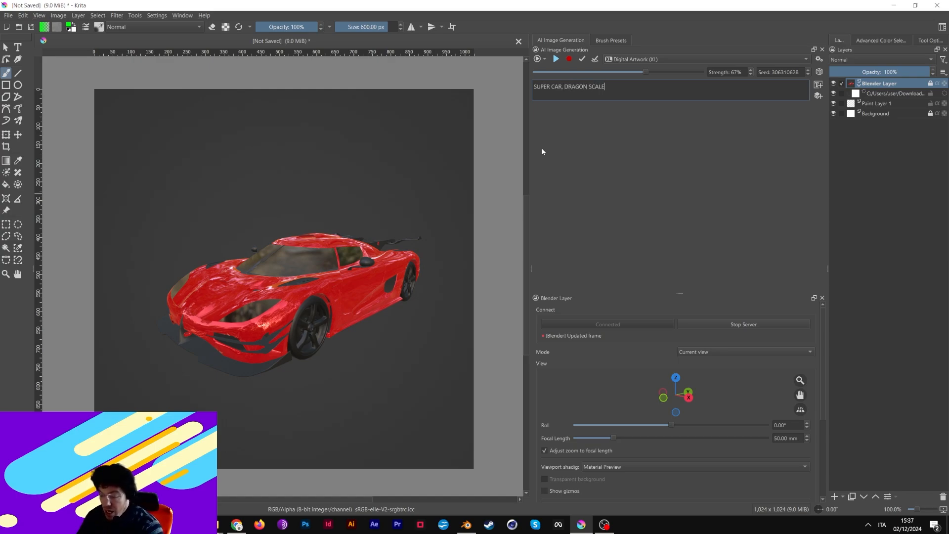
pyautogui.write('S, FINE D')
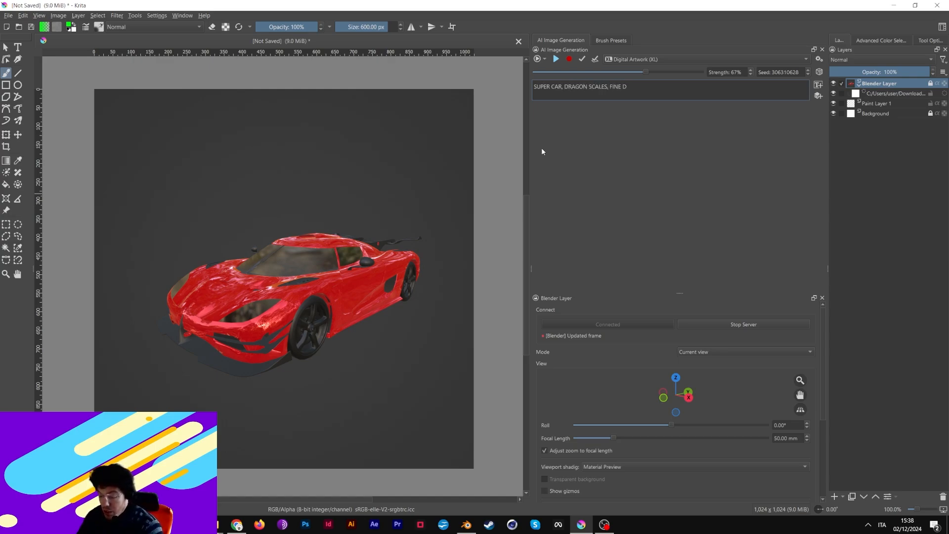
pyautogui.write('ETAILS, ANIME STY')
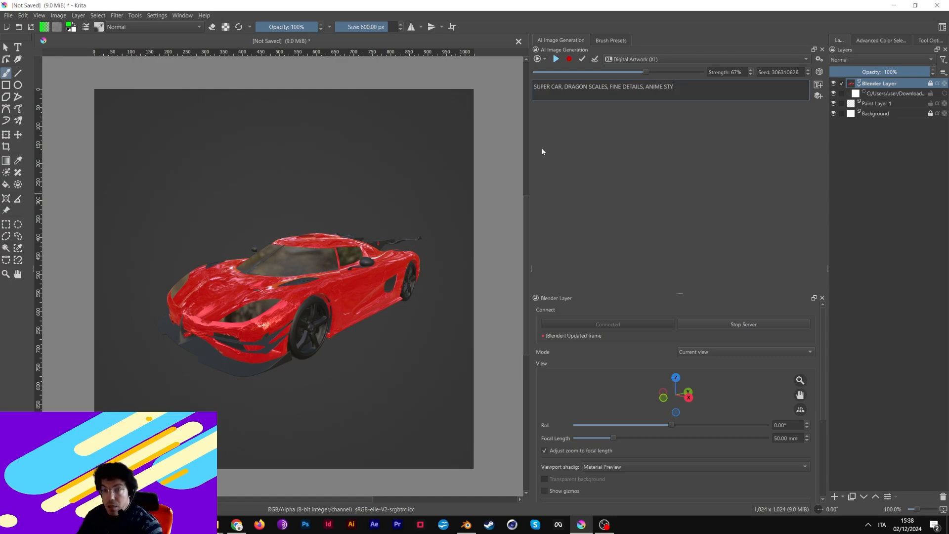
pyautogui.write('LE, P')
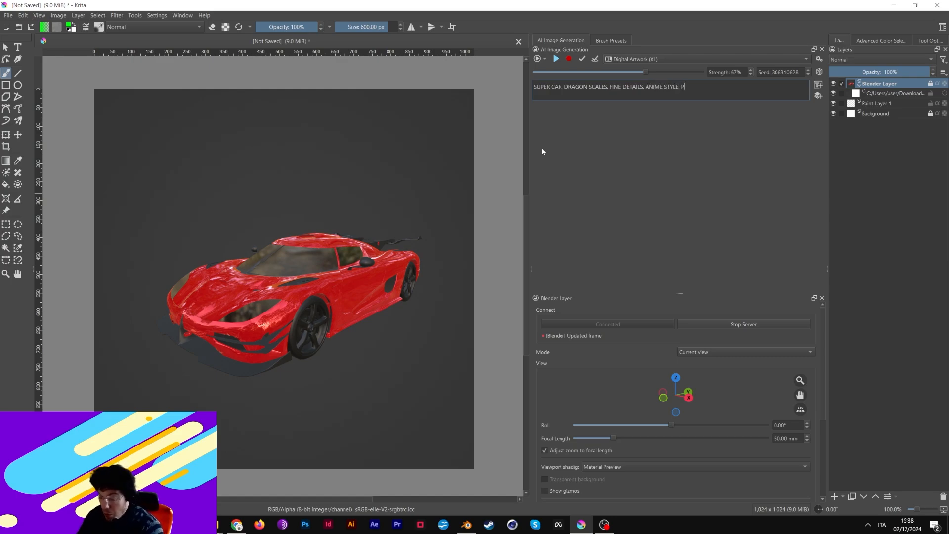
pyautogui.write('OP COLORS')
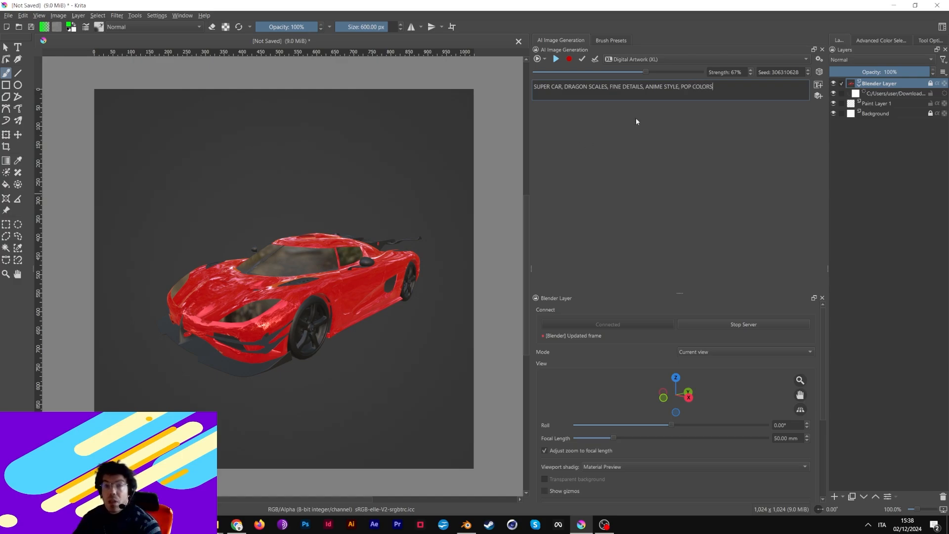
pyautogui.moveTo(648, 71); pyautogui.dragTo(665, 73)
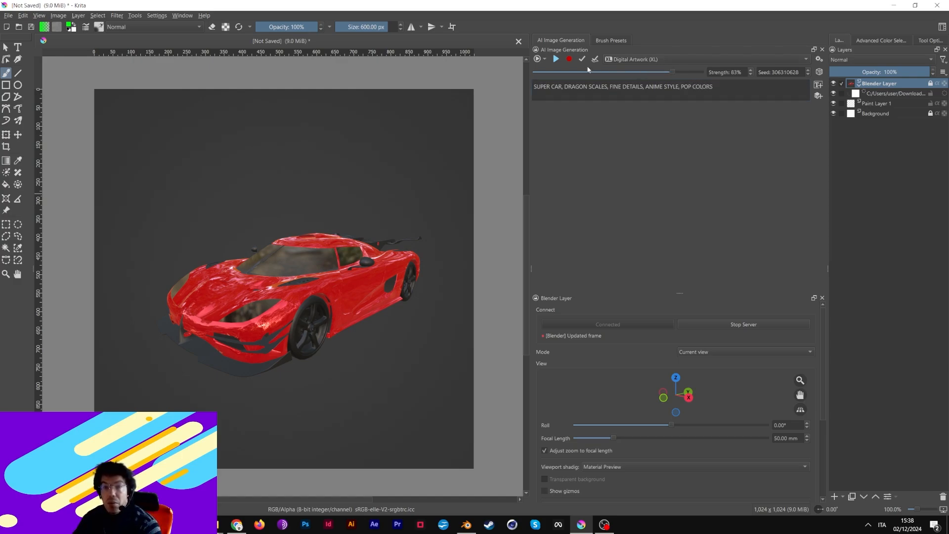
# - Run live generation from the red car render in an enlarged preview, then pause it
pyautogui.click(557, 59)
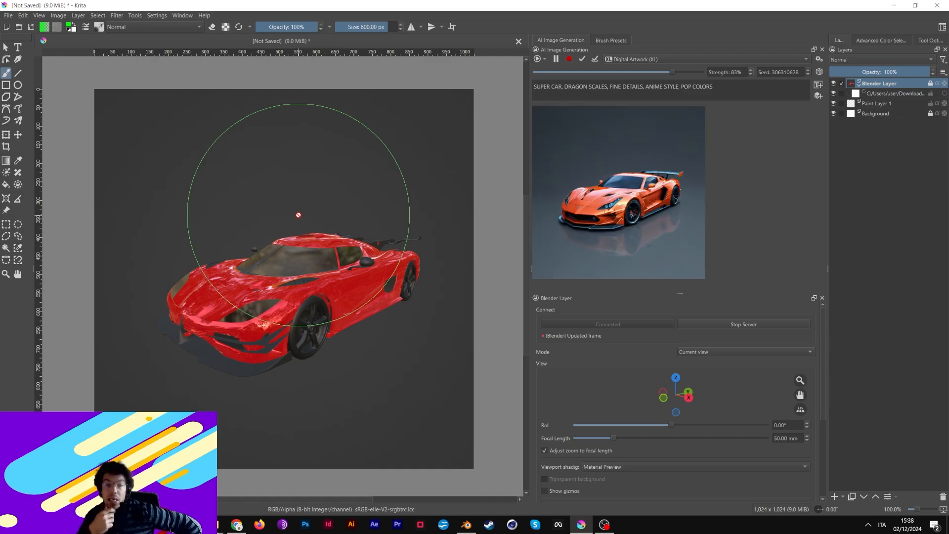
pyautogui.moveTo(681, 293); pyautogui.dragTo(686, 417)
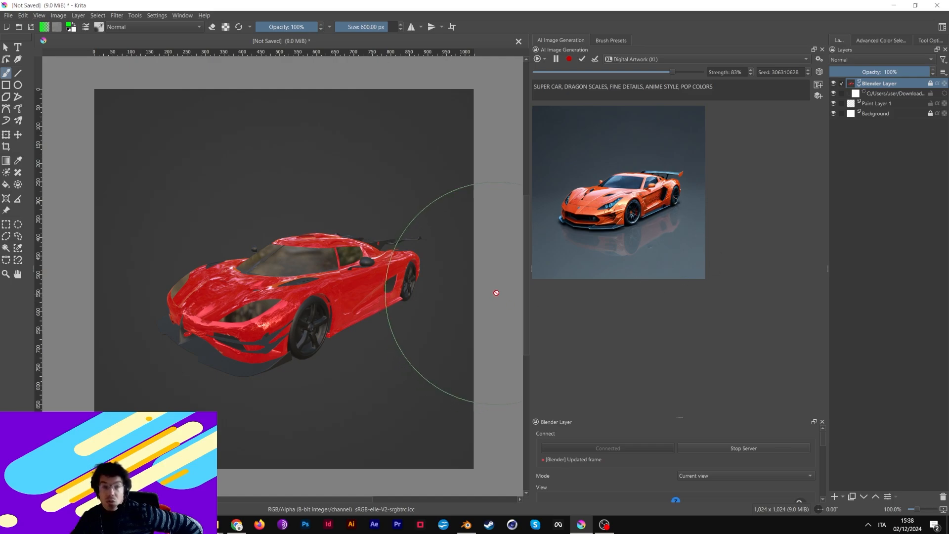
pyautogui.click(555, 58)
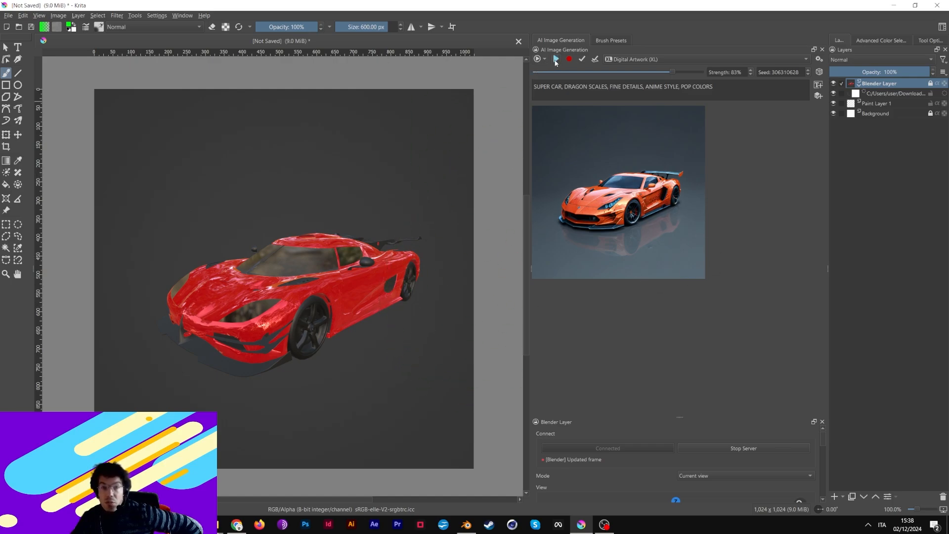
pyautogui.moveTo(531, 273)
pyautogui.mouseDown()
pyautogui.moveTo(507, 273)
pyautogui.moveTo(526, 273)
pyautogui.mouseUp()
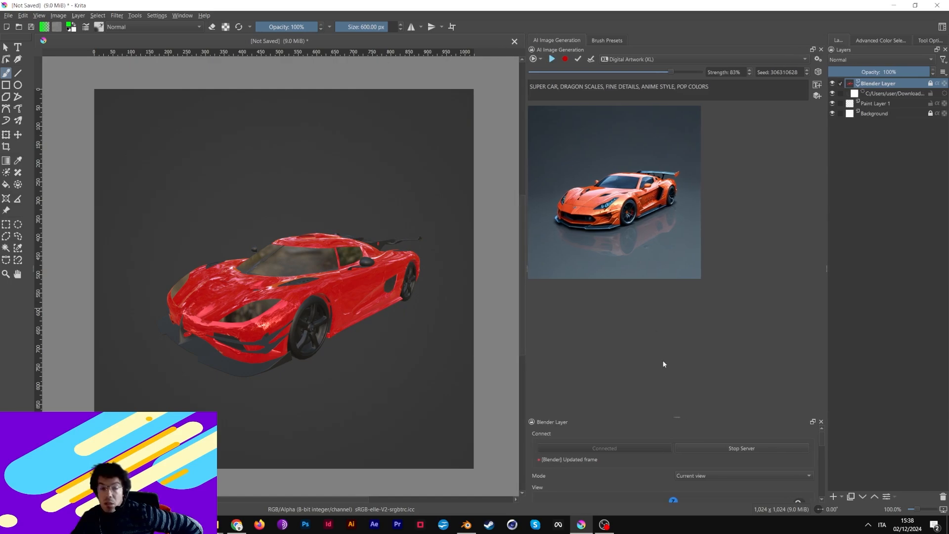
# - Check the car in Blender, then expand the docker to reveal the orbit gizmo, Roll and Focal Length
pyautogui.moveTo(677, 417); pyautogui.dragTo(676, 407)
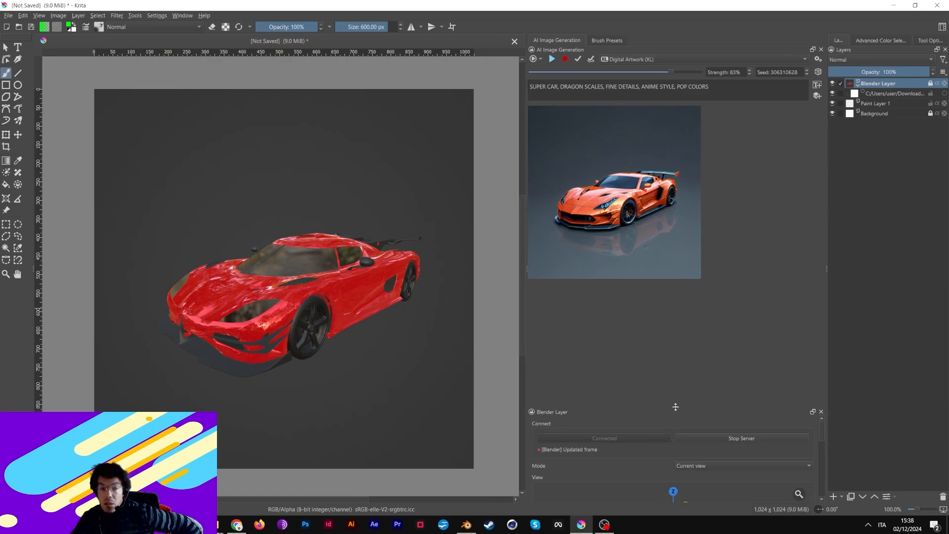
pyautogui.click(467, 525)
pyautogui.click(468, 525)
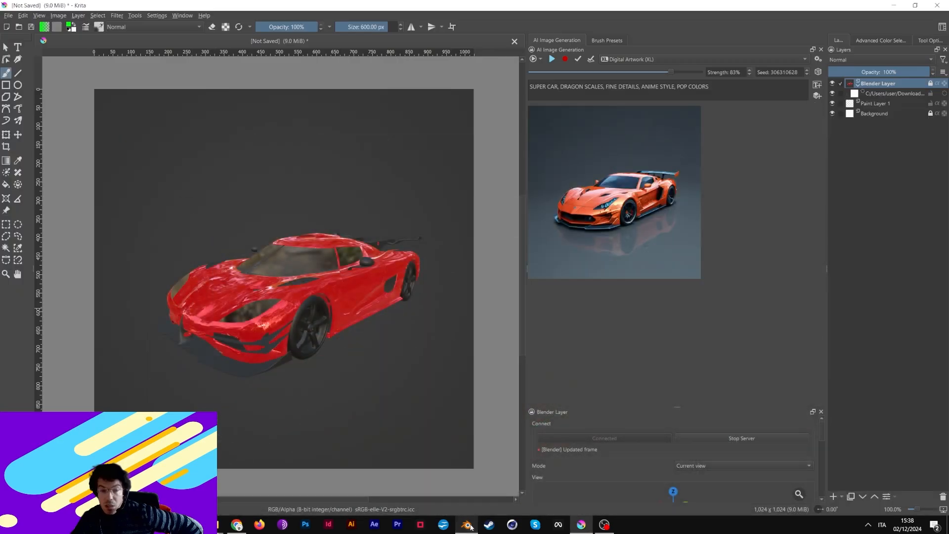
pyautogui.click(467, 525)
pyautogui.click(582, 525)
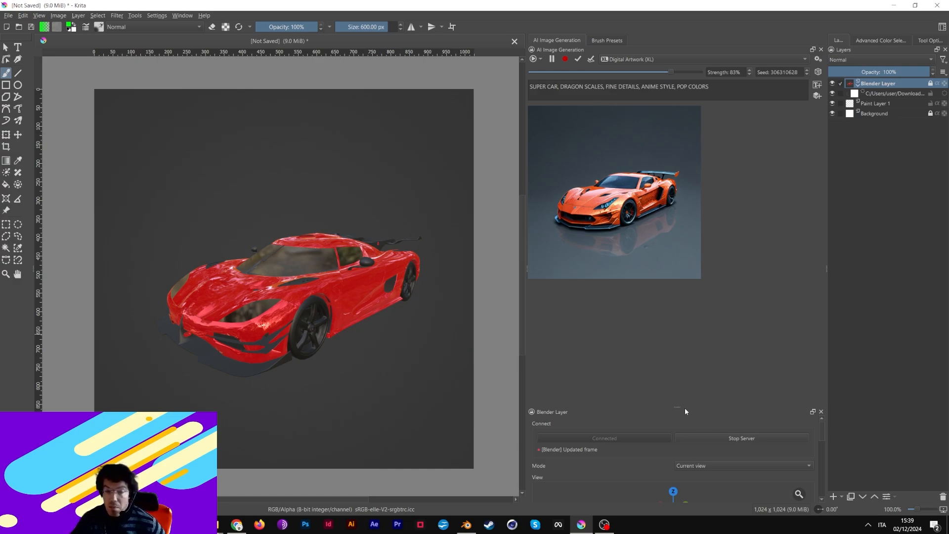
pyautogui.moveTo(684, 410); pyautogui.dragTo(684, 343)
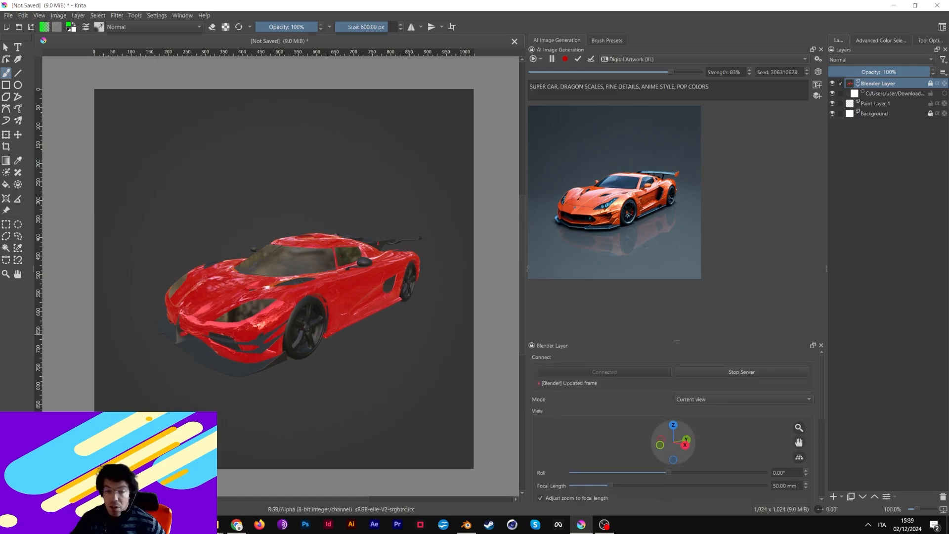
# - Orbit the Blender car to show more of its side, lower Strength to 67%, and zoom out
pyautogui.moveTo(673, 443); pyautogui.dragTo(661, 443)
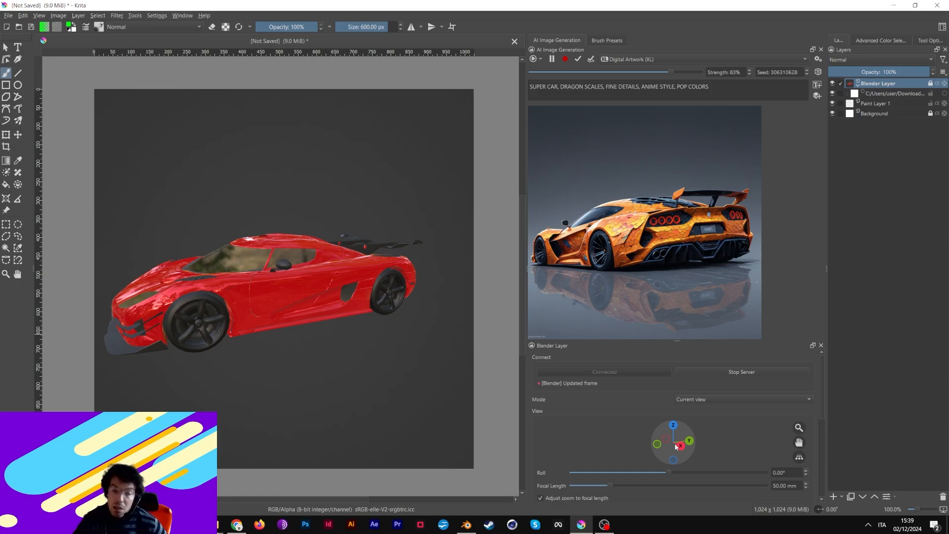
pyautogui.moveTo(682, 449); pyautogui.dragTo(687, 451)
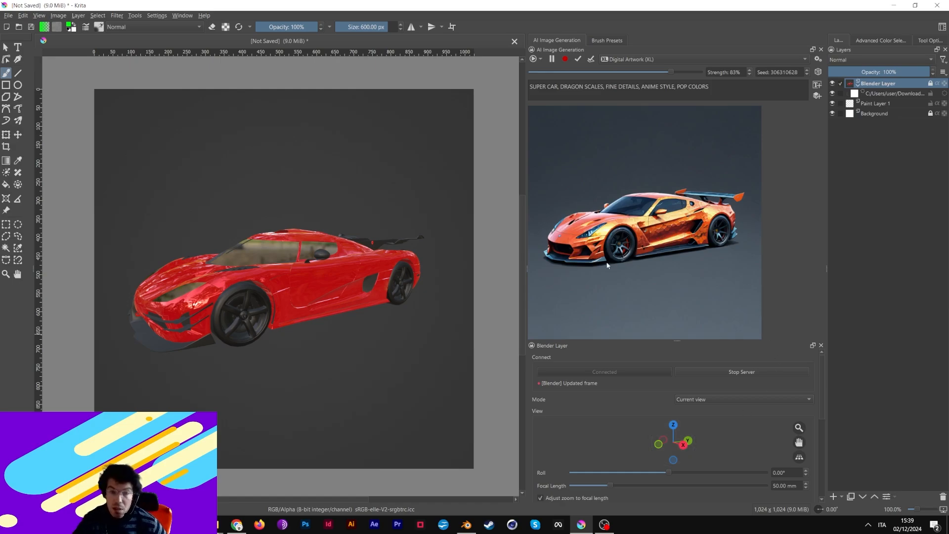
pyautogui.moveTo(664, 447); pyautogui.dragTo(697, 469)
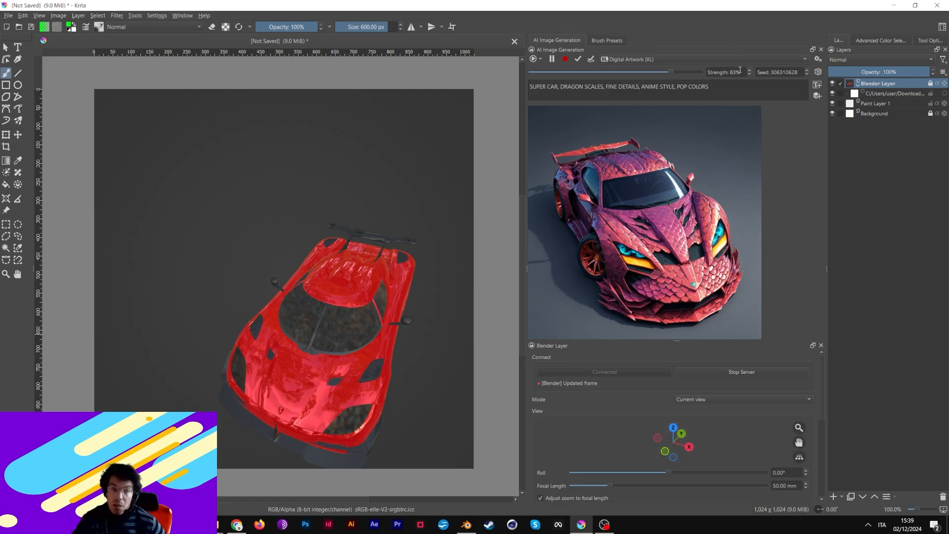
pyautogui.scroll(-16, 741, 72)
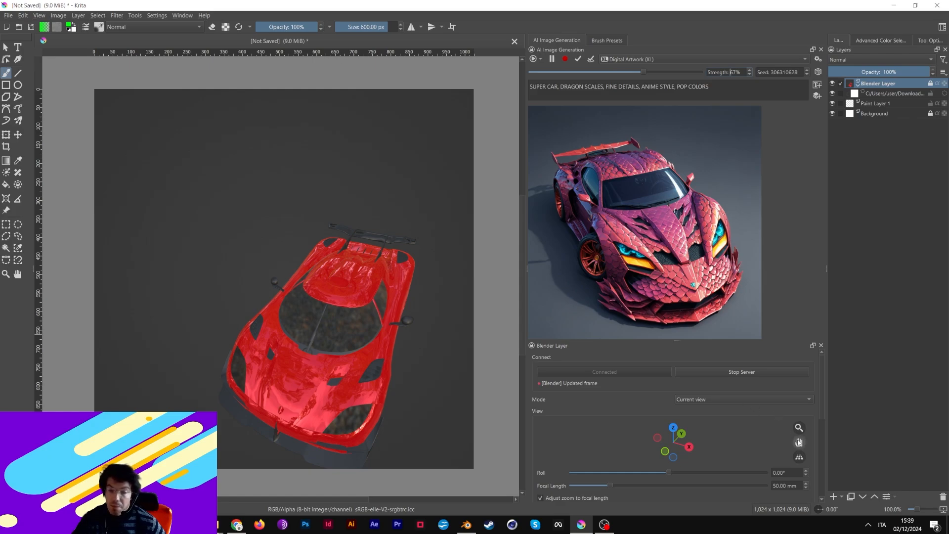
pyautogui.moveTo(797, 431); pyautogui.dragTo(796, 423)
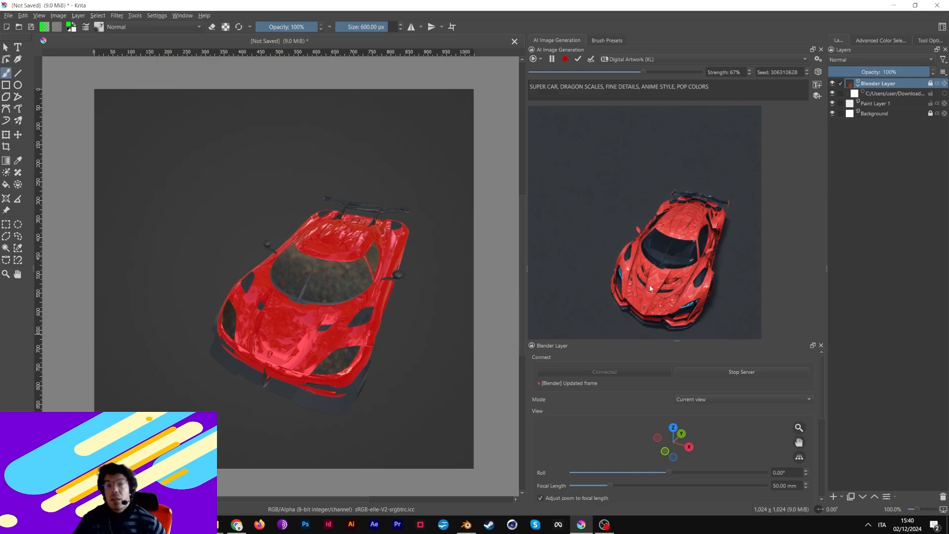
# - Tilt the car to a lower angle, pause live generation, and drop the Dragon Ball image onto the canvas
pyautogui.moveTo(681, 435); pyautogui.dragTo(651, 421)
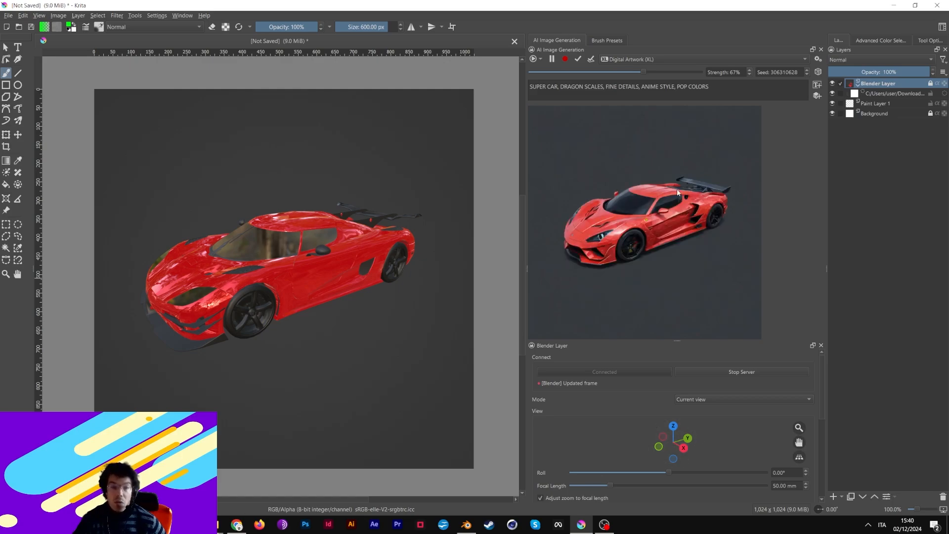
pyautogui.click(553, 58)
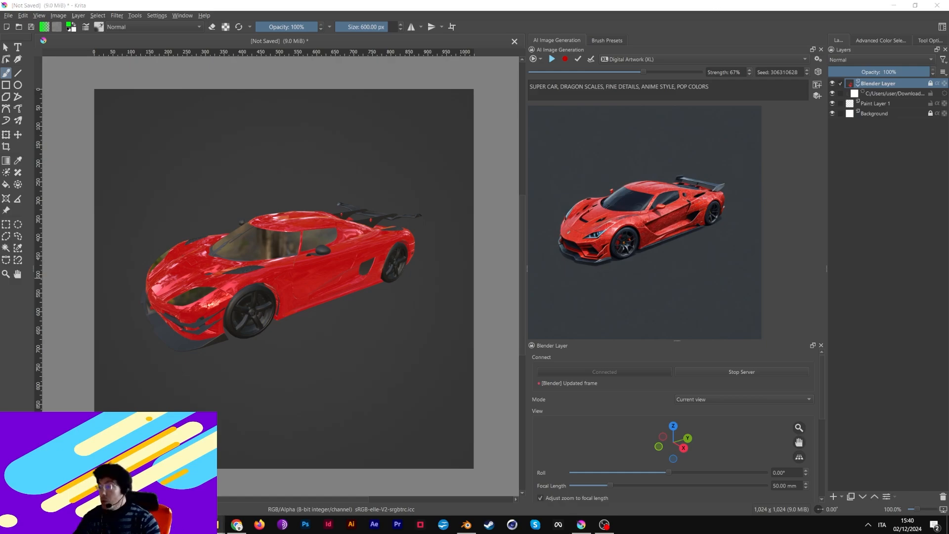
pyautogui.moveTo(286, 190); pyautogui.dragTo(259, 175)
# - Insert the dropped Dragon Ball image as a new layer, scale it down into the upper right, then hide it
pyautogui.click(301, 181)
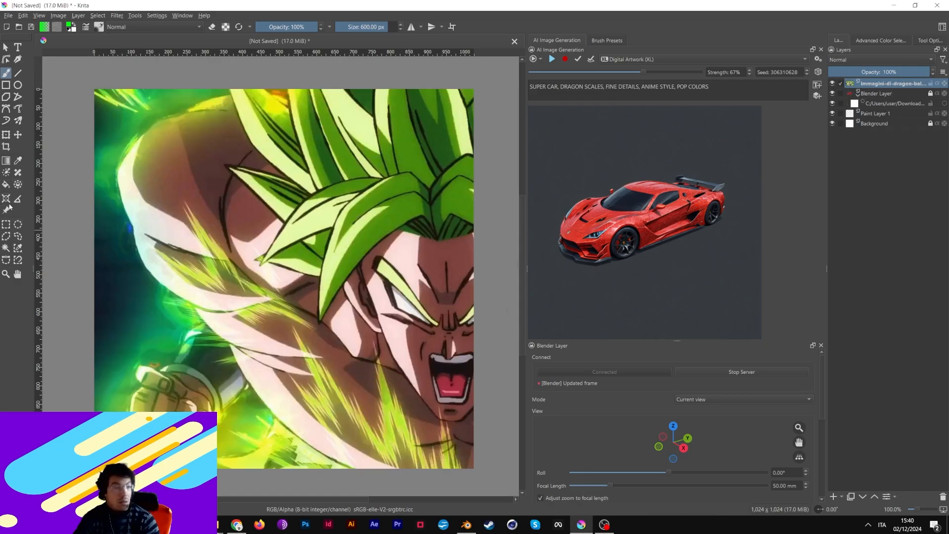
pyautogui.click(18, 134)
pyautogui.moveTo(328, 265); pyautogui.dragTo(264, 234)
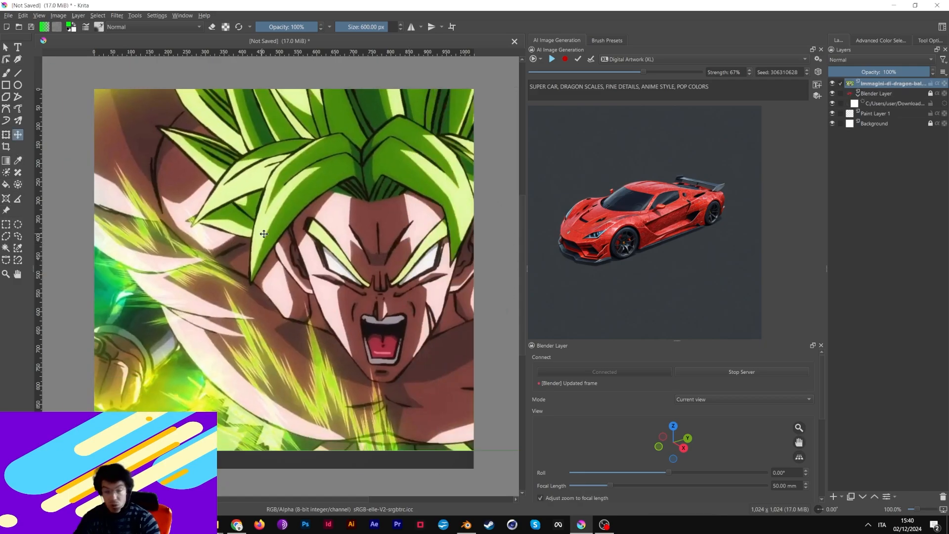
pyautogui.hotkey('ctrl', 't')
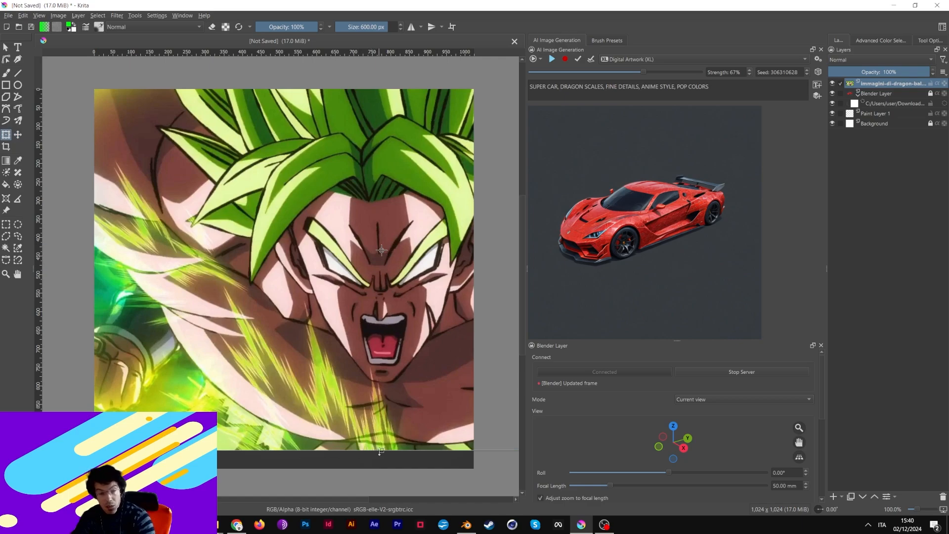
pyautogui.moveTo(380, 451); pyautogui.dragTo(404, 203)
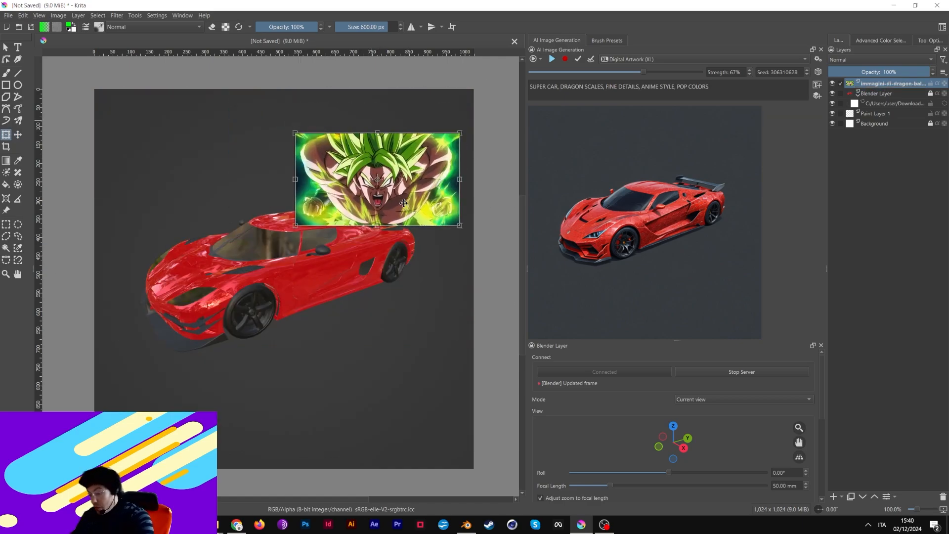
pyautogui.press('Return')
pyautogui.click(832, 83)
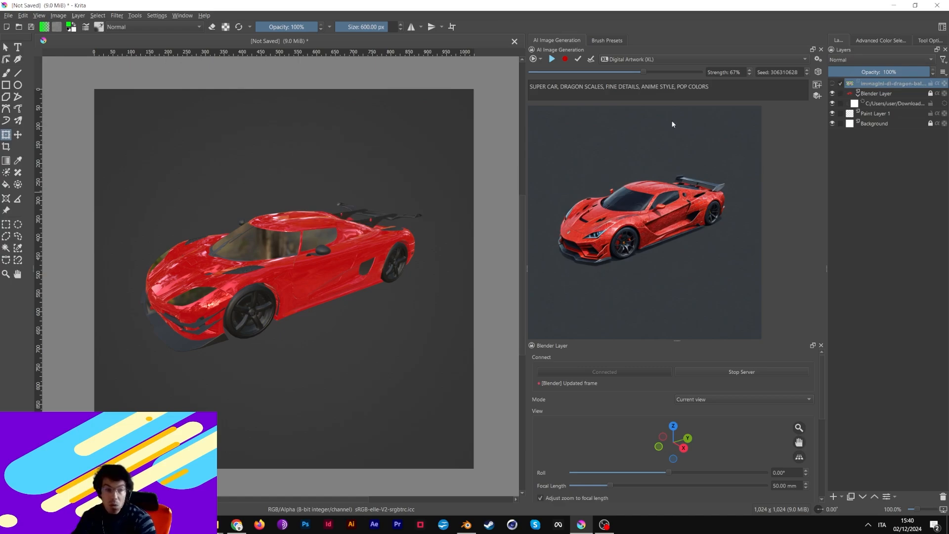
# - Add a Style control that uses the Dragon Ball image layer as its source
pyautogui.click(533, 59)
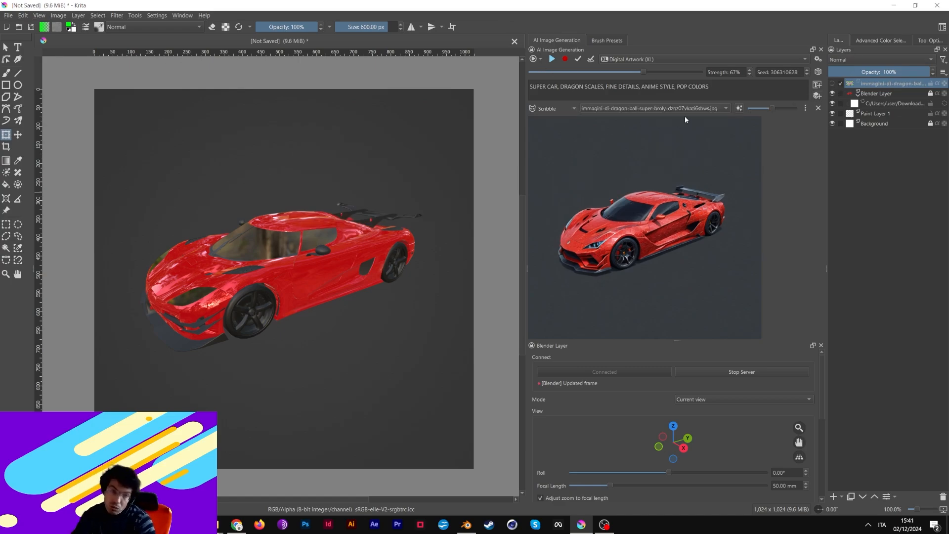
pyautogui.click(562, 108)
pyautogui.click(559, 80)
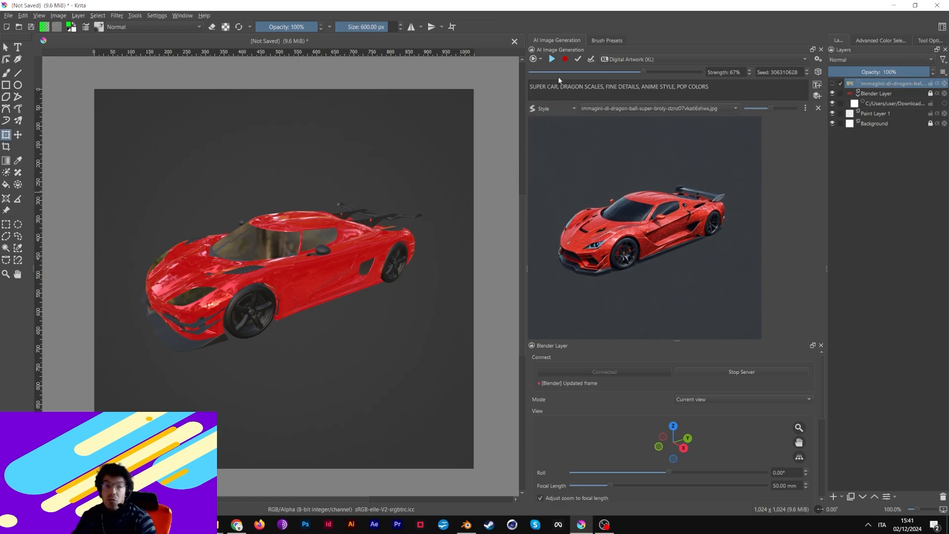
pyautogui.click(614, 107)
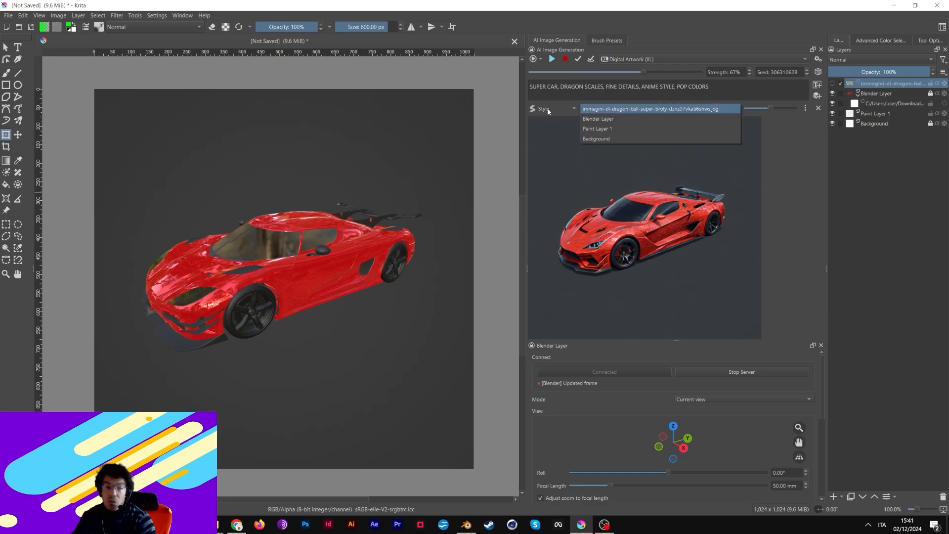
pyautogui.click(620, 109)
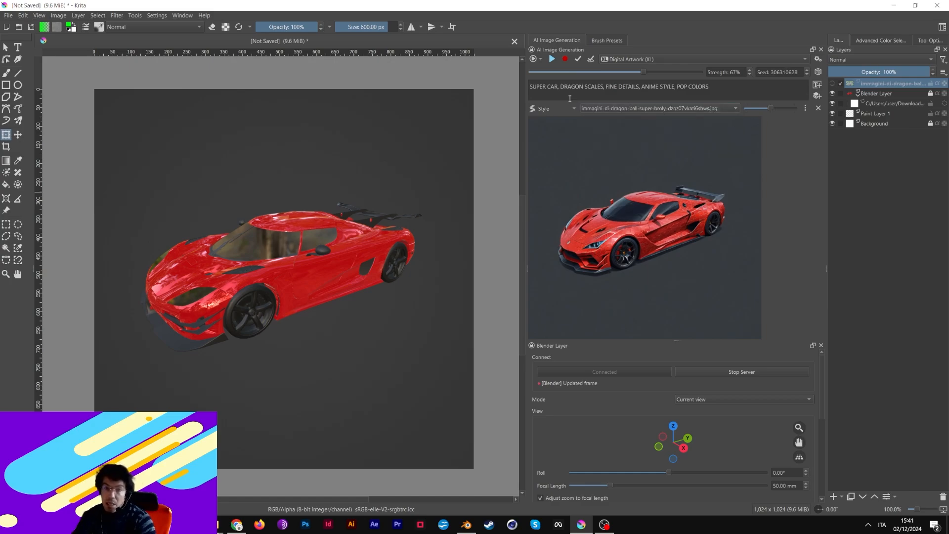
# - Resume live generation and briefly show, then re-hide, the Dragon Ball layer
pyautogui.click(552, 59)
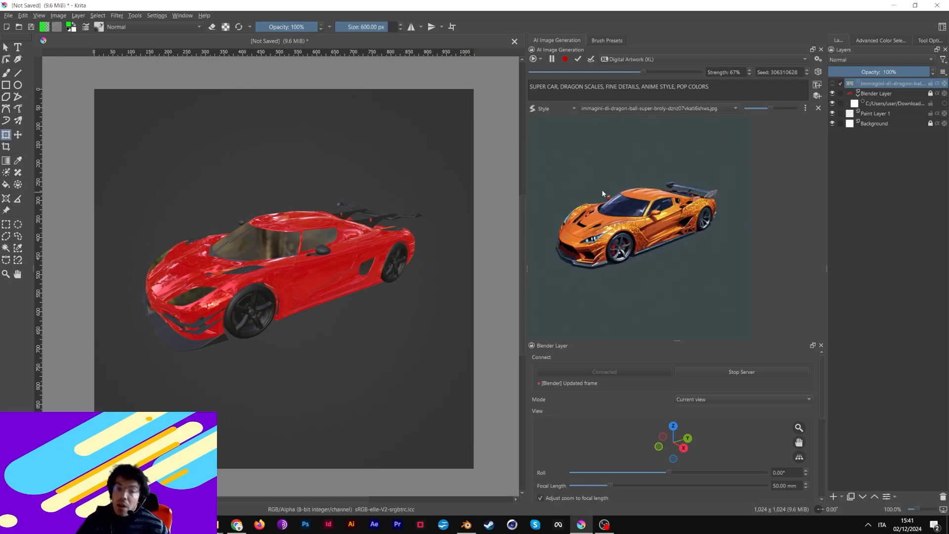
pyautogui.click(833, 83)
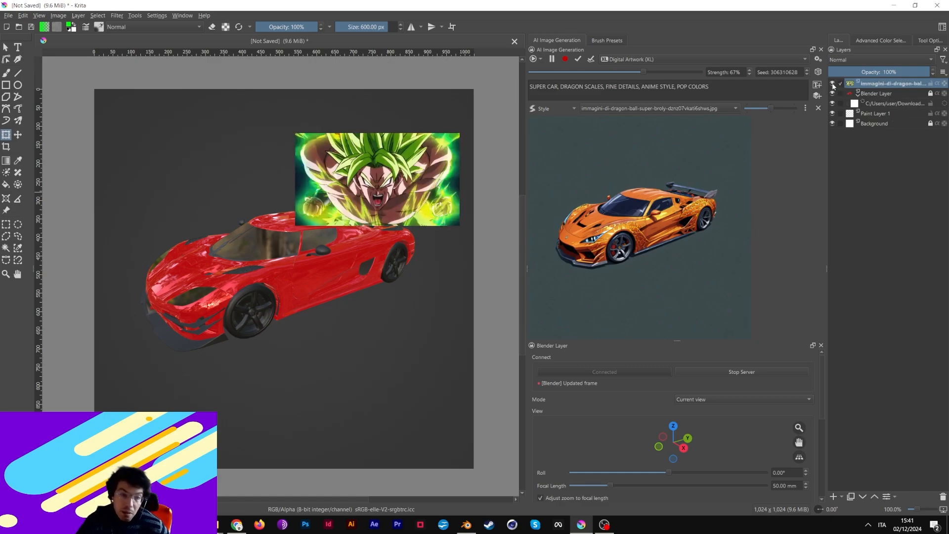
pyautogui.click(833, 84)
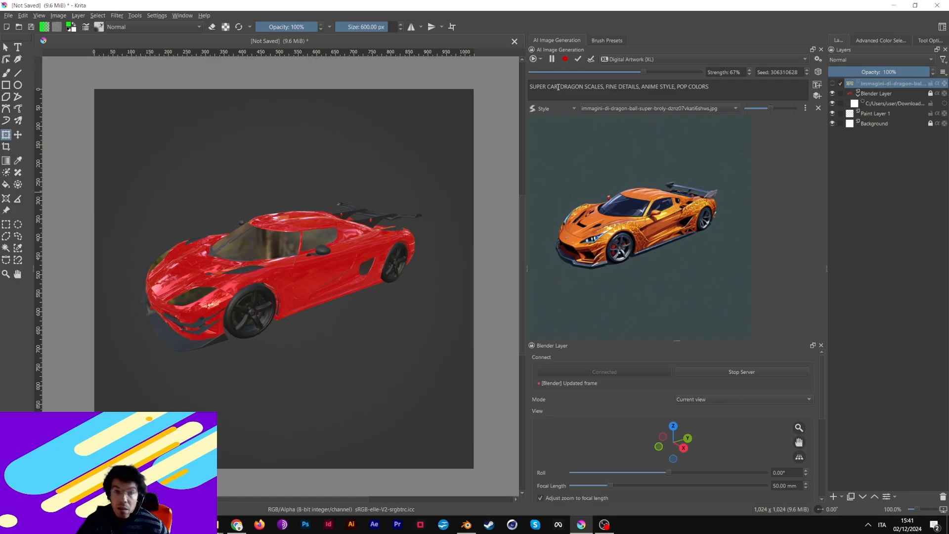
# - Insert GREEN/YELLOW after SUPER CAR in the prompt, removing the stray commas
pyautogui.press('BackSpace')
pyautogui.write('GE')
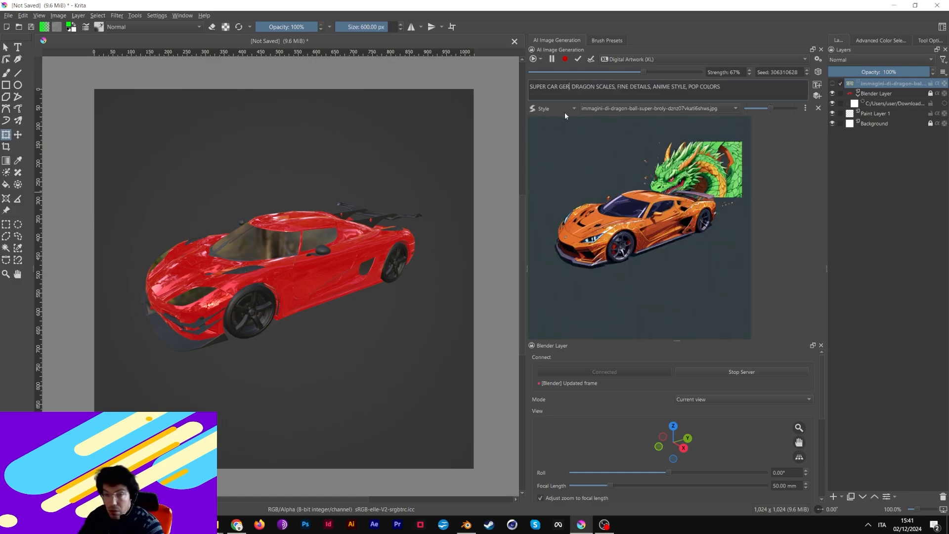
pyautogui.press('BackSpace')
pyautogui.write('REEN/,')
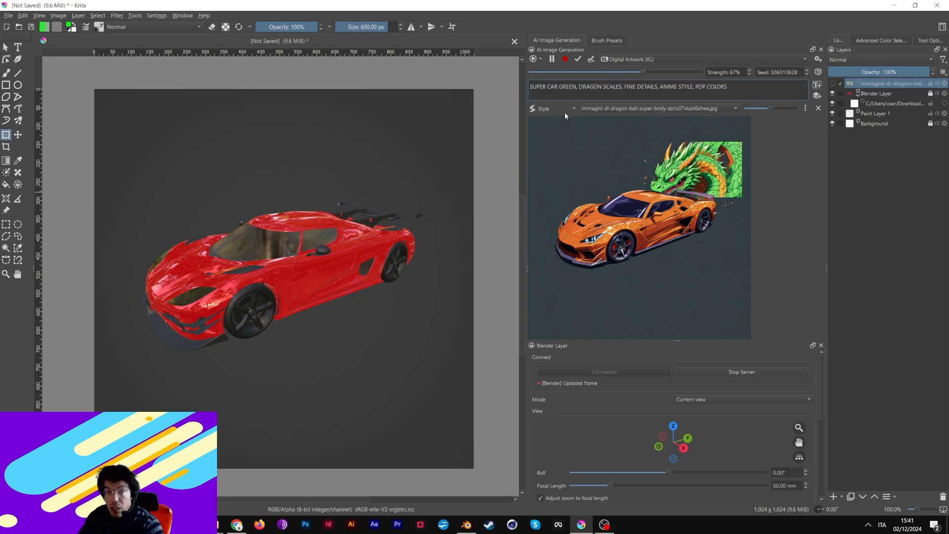
pyautogui.press('BackSpace')
pyautogui.write('YELLOW')
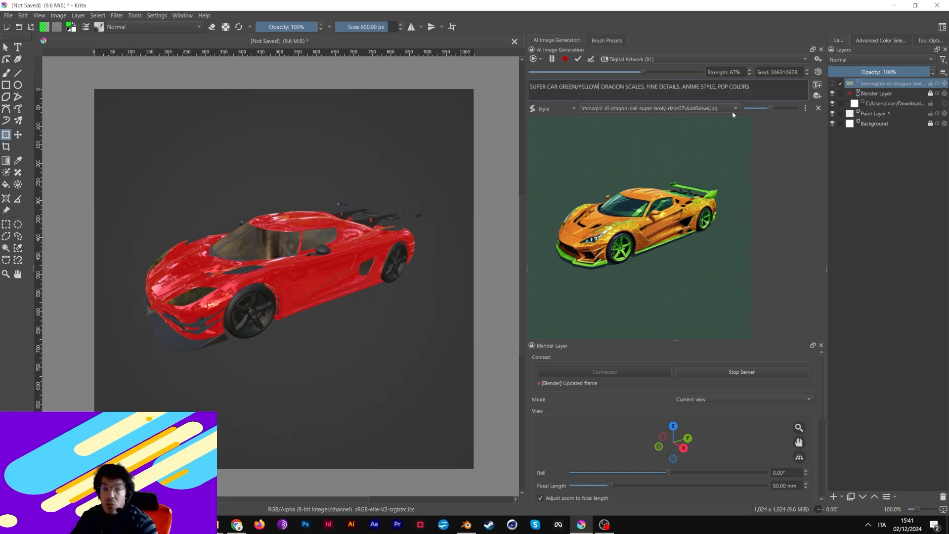
# - Add a second control of type Reference drawing on the Dragon Ball image
pyautogui.click(818, 95)
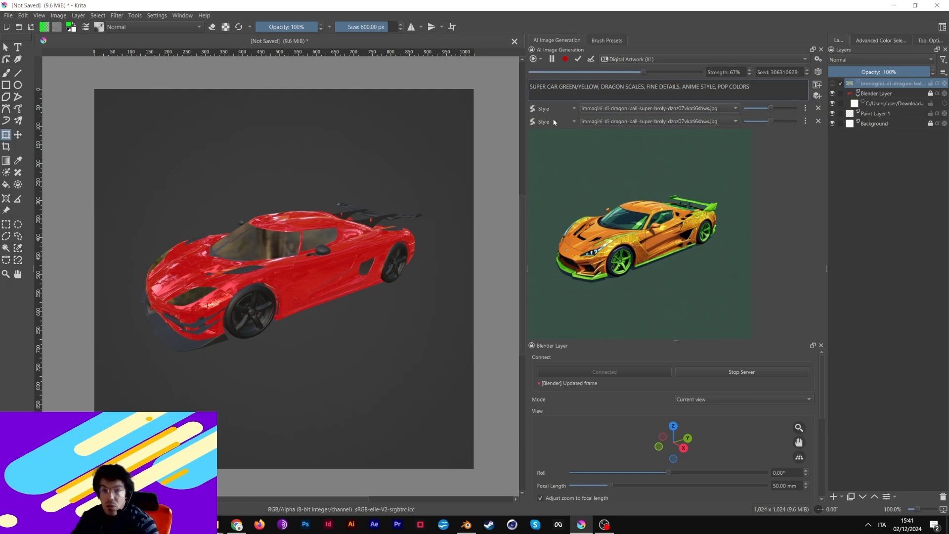
pyautogui.click(554, 121)
pyautogui.click(558, 112)
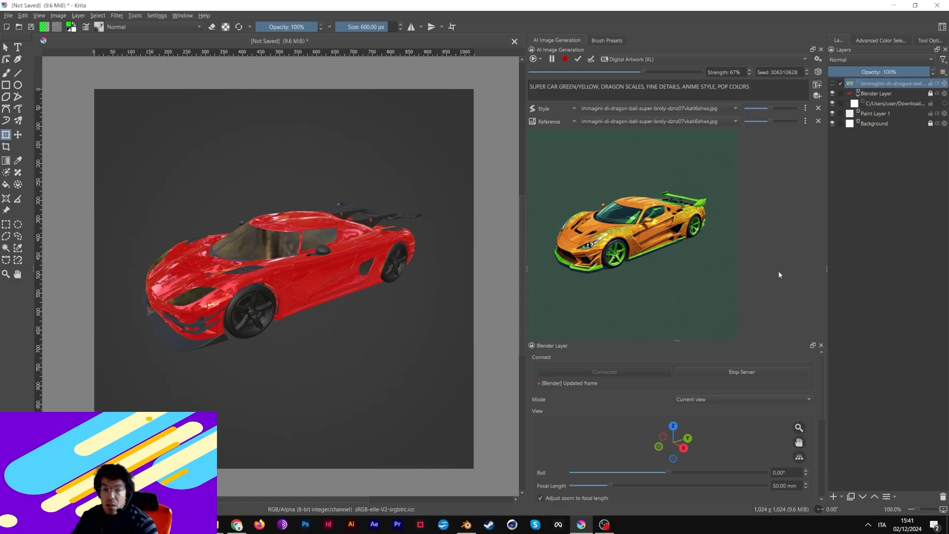
pyautogui.moveTo(867, 86)
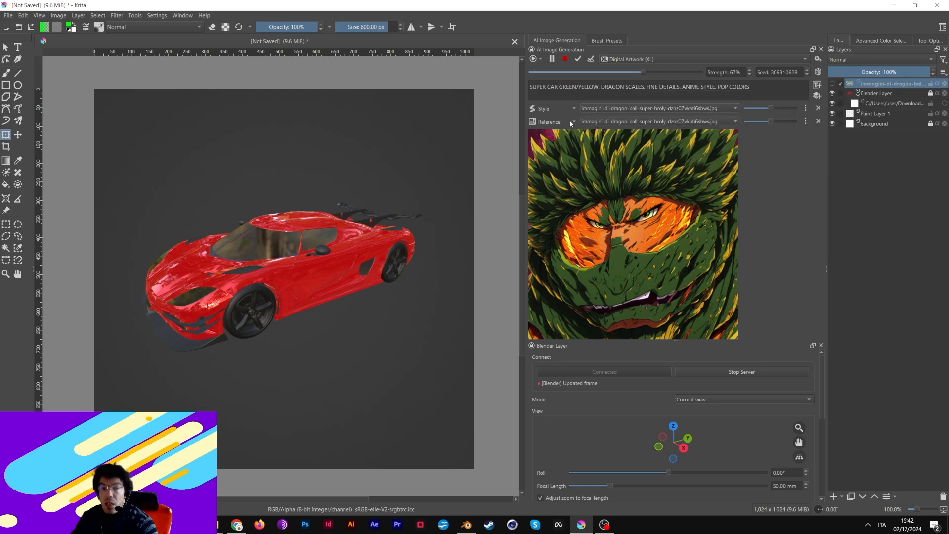
pyautogui.click(806, 121)
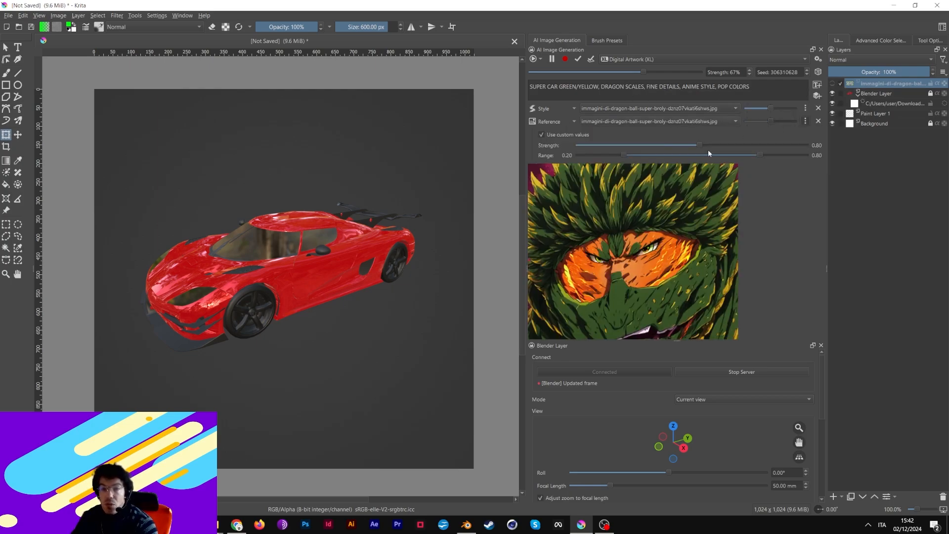
pyautogui.moveTo(618, 158); pyautogui.dragTo(608, 157)
pyautogui.click(805, 121)
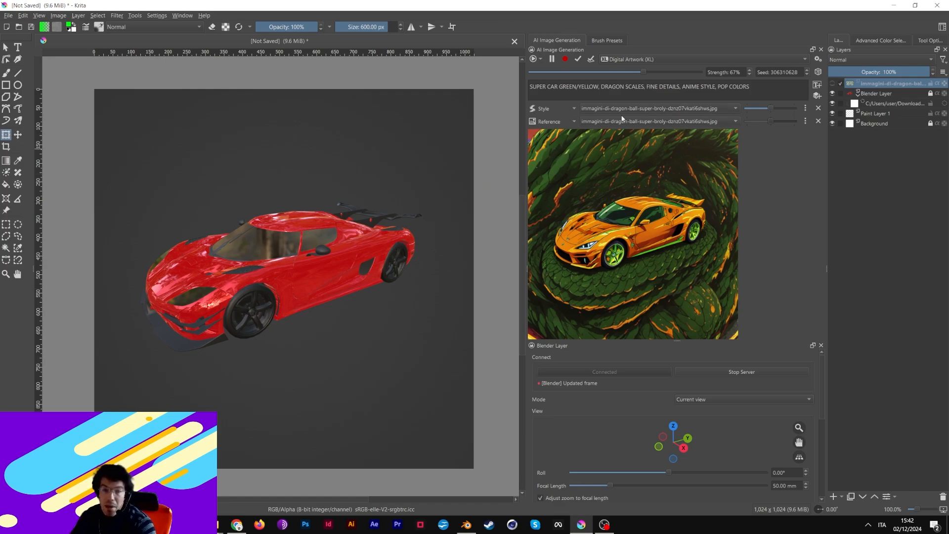
pyautogui.click(644, 89)
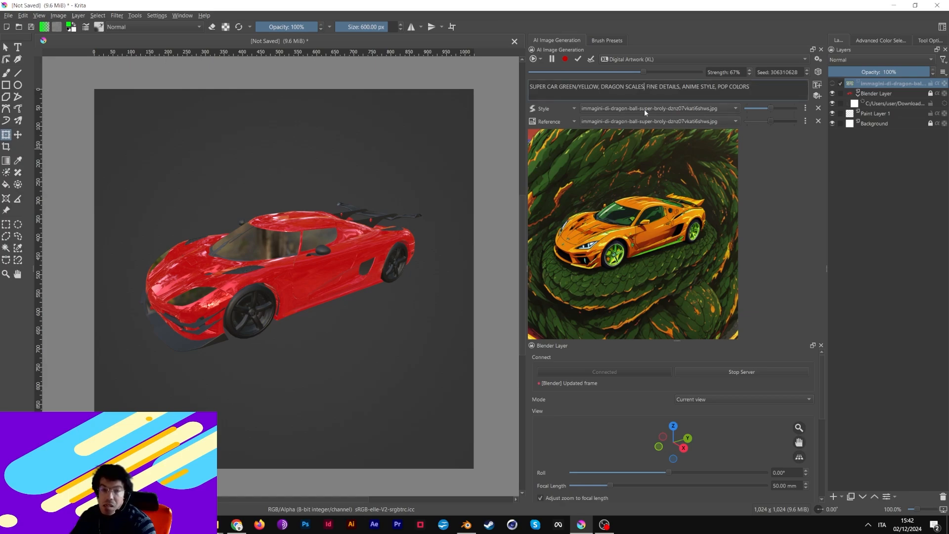
pyautogui.click(237, 525)
pyautogui.moveTo(503, 8); pyautogui.dragTo(948, 49)
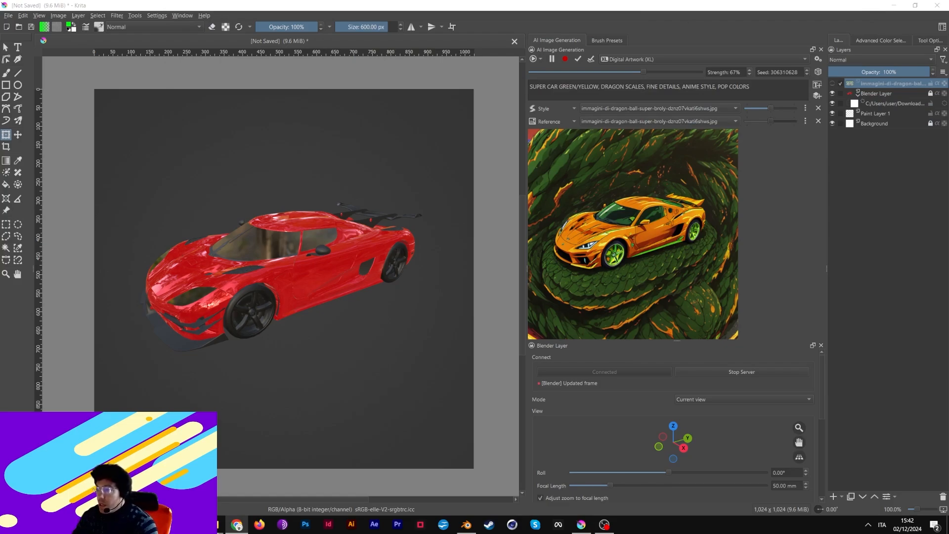
# - Append 'CAR BODY' after DRAGON SCALES in the prompt, correcting the BOFY typo
pyautogui.click(641, 86)
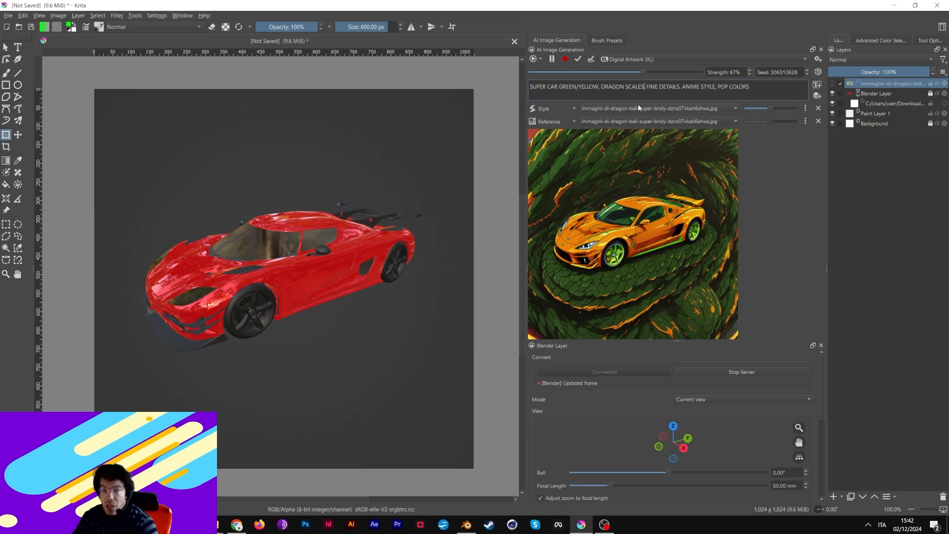
pyautogui.write('CAR BOFY')
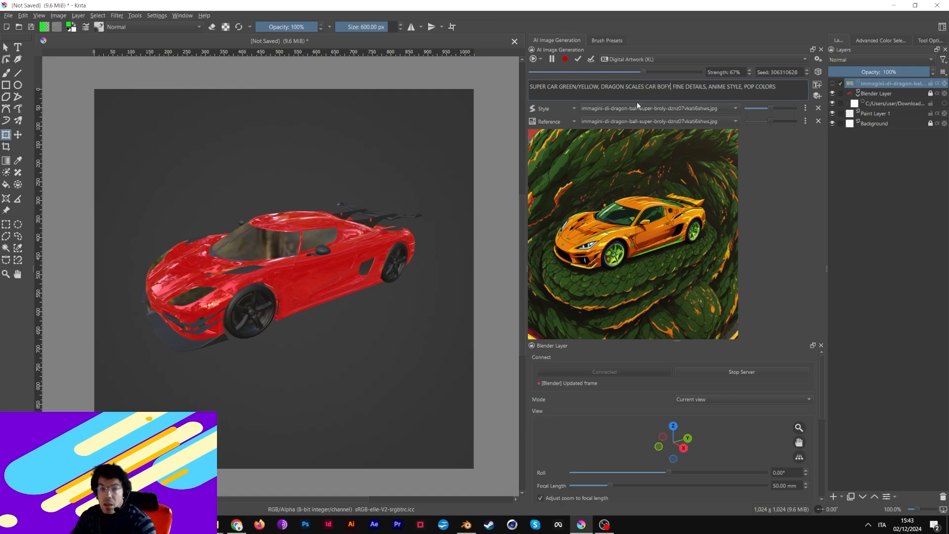
pyautogui.press('BackSpace')
pyautogui.press('BackSpace')
pyautogui.write('DY')
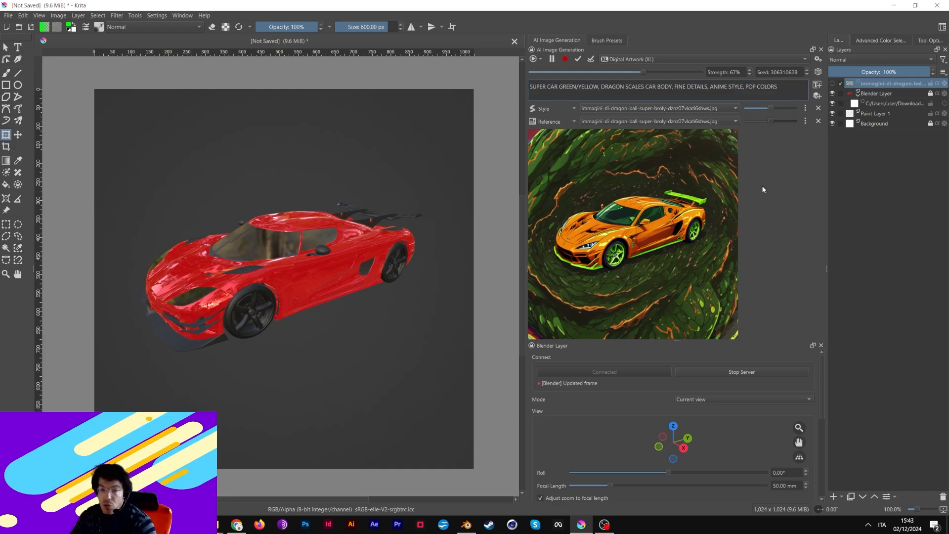
# - Lower the Reference control's strength to about 0.1, enlarge the preview dock, then remove the Reference control
pyautogui.click(804, 122)
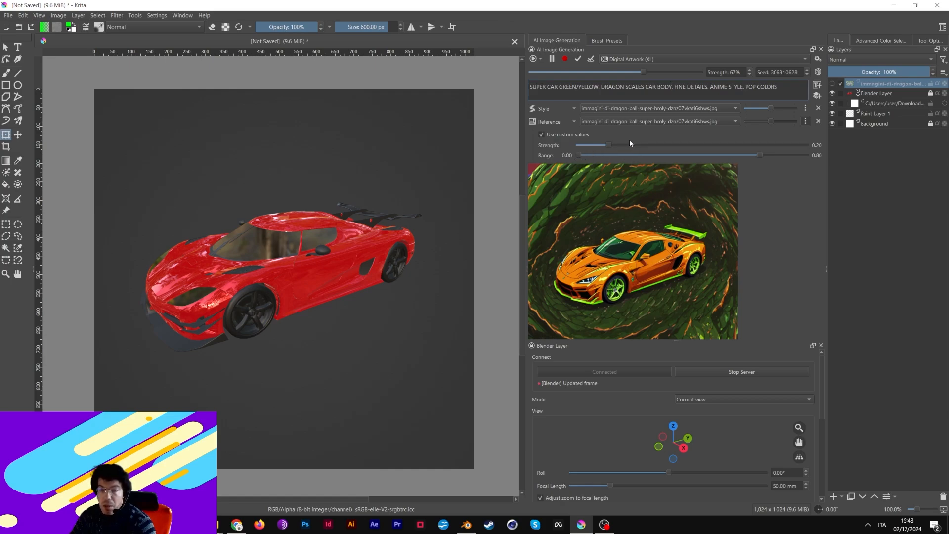
pyautogui.moveTo(610, 144); pyautogui.dragTo(590, 148)
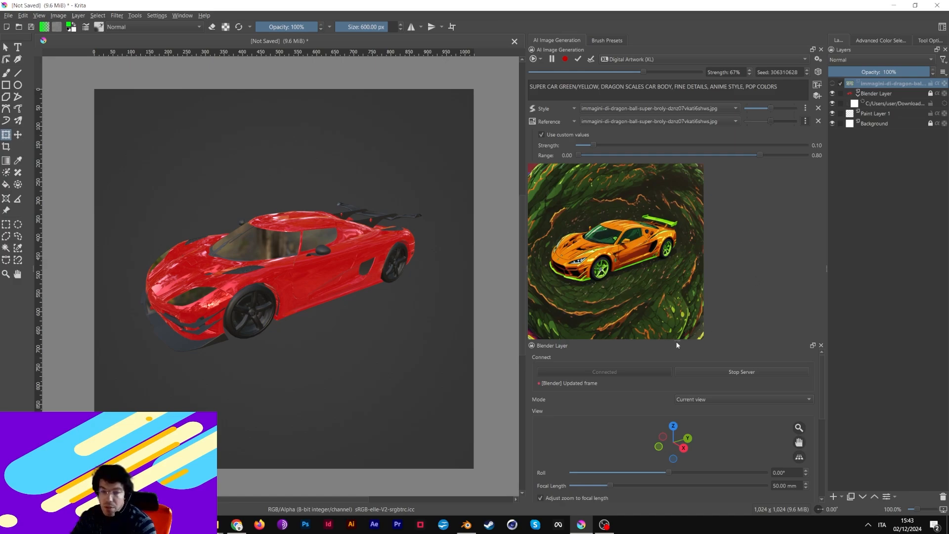
pyautogui.moveTo(677, 345); pyautogui.dragTo(686, 373)
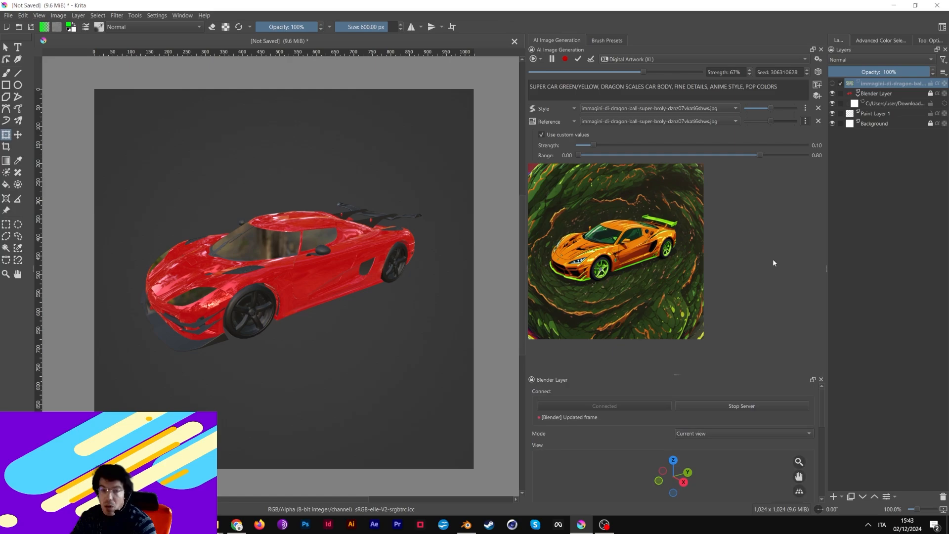
pyautogui.click(818, 121)
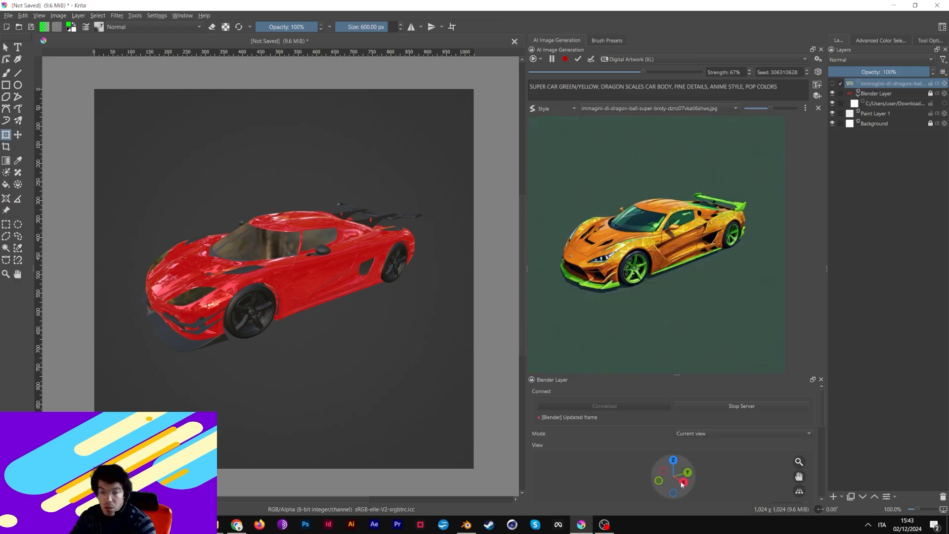
# - Rotate the Blender car to a front-right three-quarter view and pause live generation
pyautogui.moveTo(682, 484); pyautogui.dragTo(724, 480)
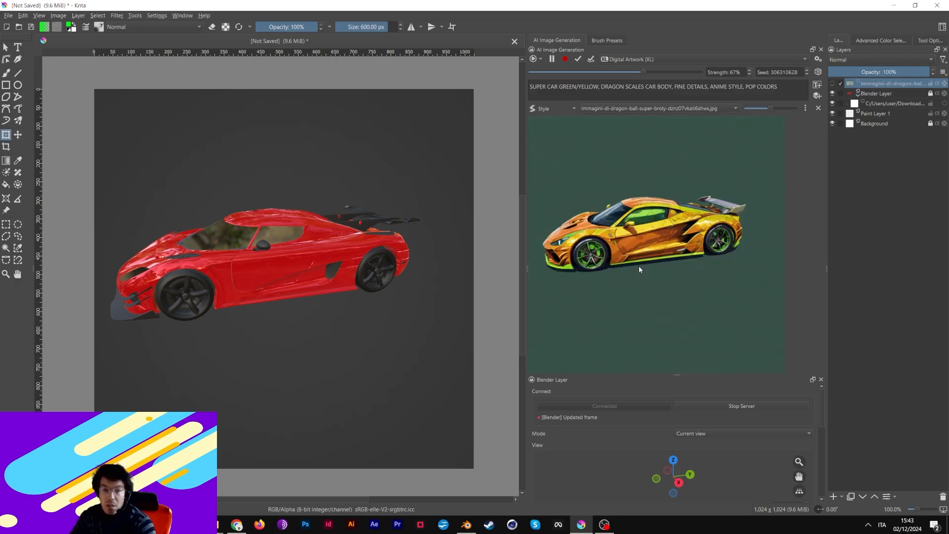
pyautogui.moveTo(686, 491); pyautogui.dragTo(748, 491)
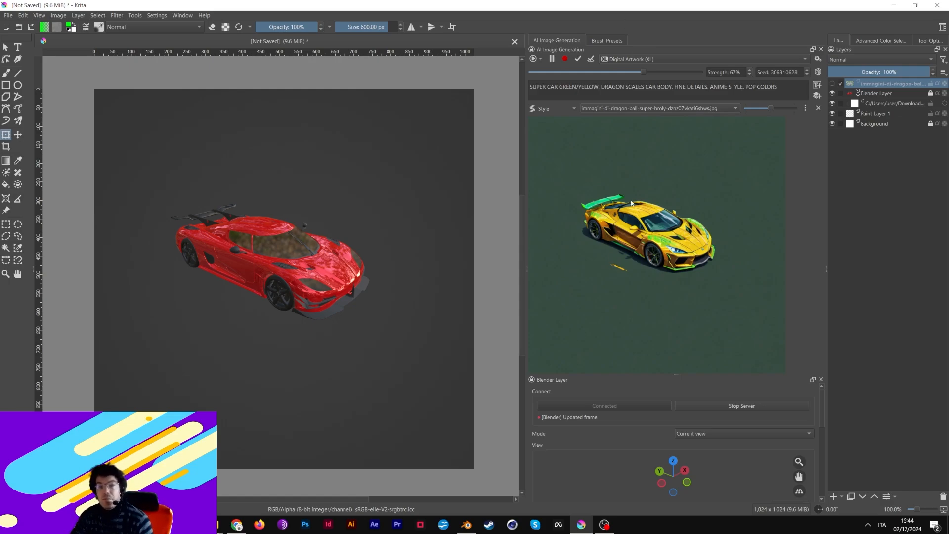
pyautogui.click(552, 59)
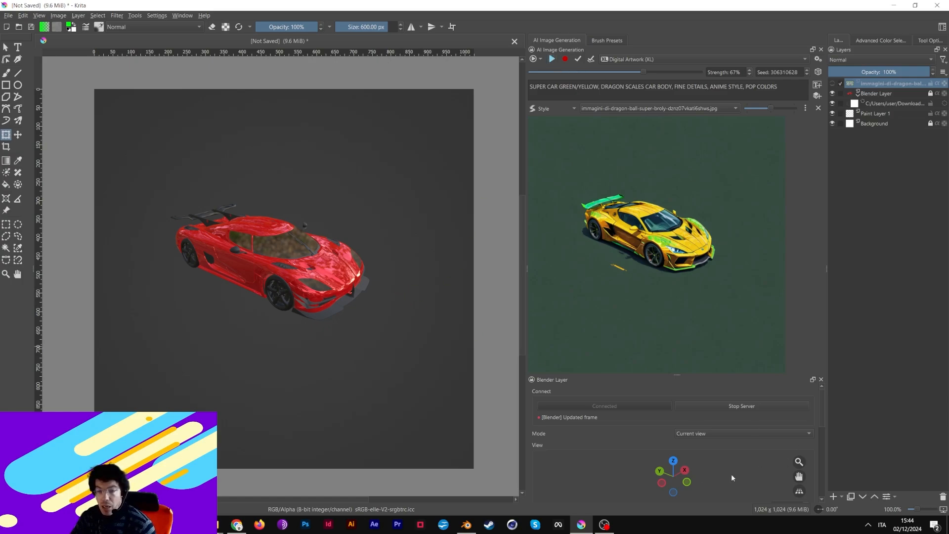
pyautogui.moveTo(689, 480); pyautogui.dragTo(655, 476)
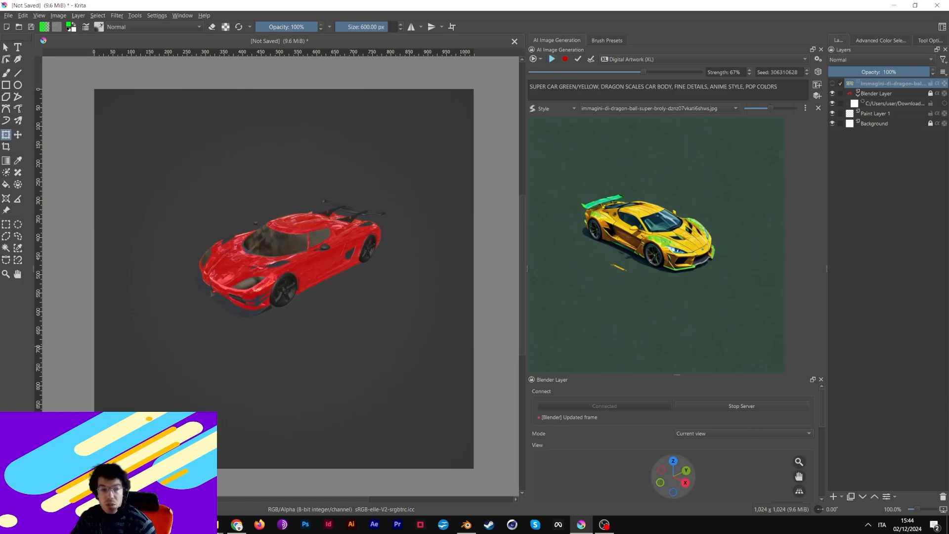
# - Lower the car in the Blender view and delete 'DRAGON SCALES CAR BODY' from the prompt
pyautogui.click(18, 135)
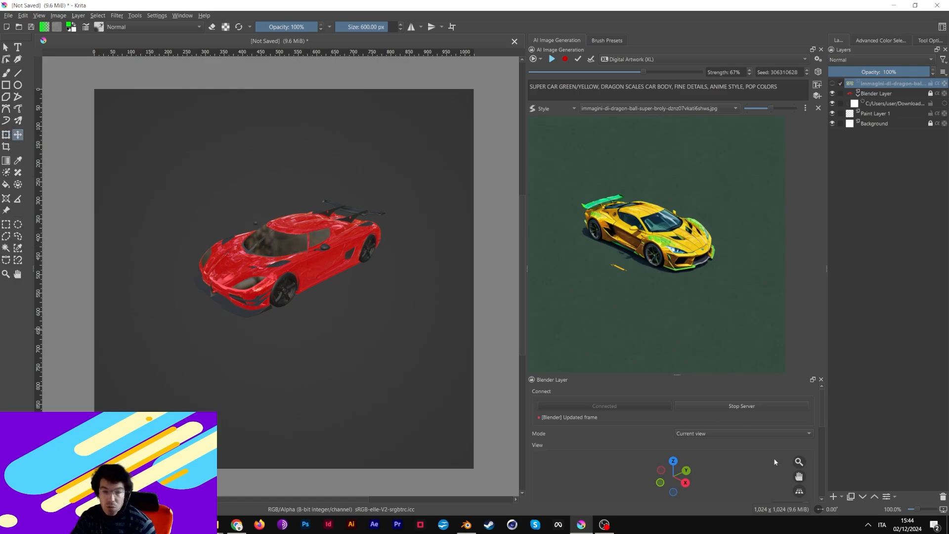
pyautogui.moveTo(800, 476); pyautogui.dragTo(800, 450)
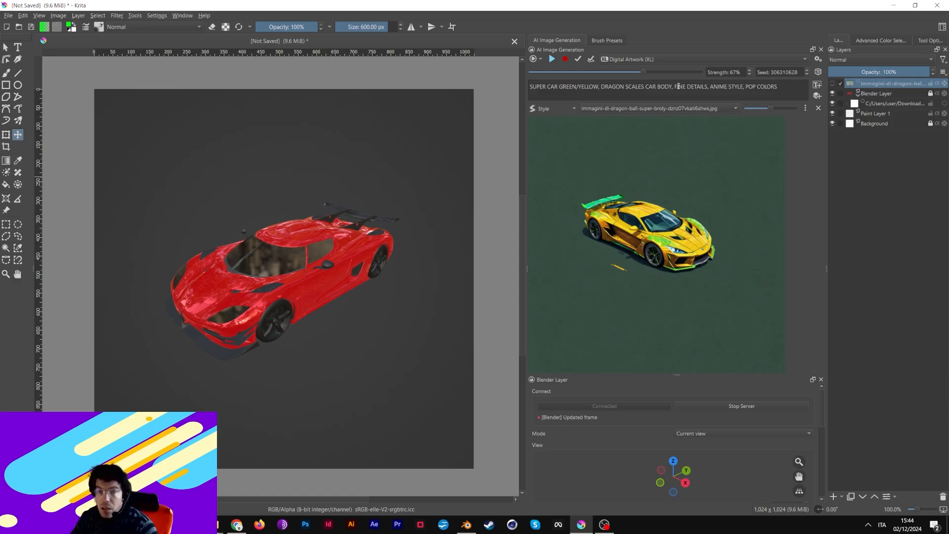
pyautogui.moveTo(675, 87); pyautogui.dragTo(601, 87)
pyautogui.press('BackSpace')
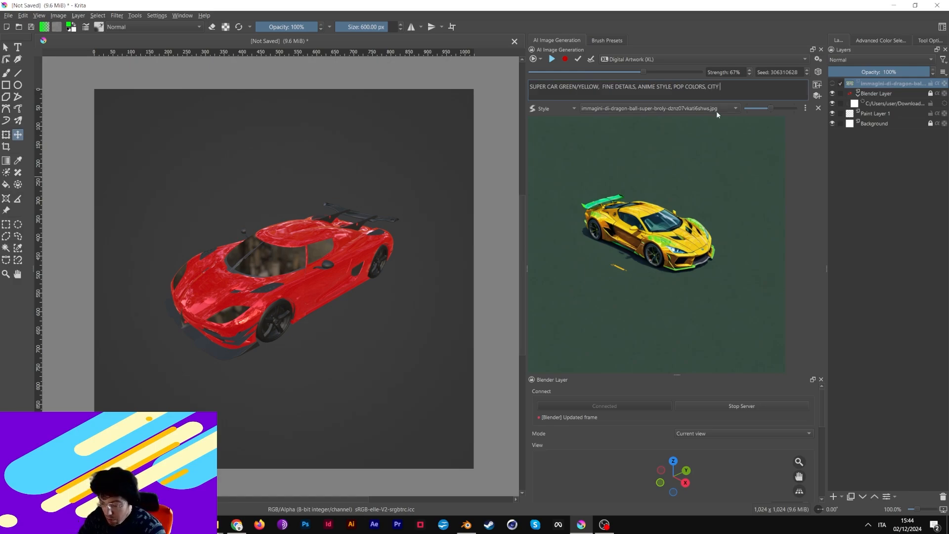
# - Finish 'CITY BACKGROUND' at the prompt's end and insert FUTURISTIC before CITY
pyautogui.write('ROUND')
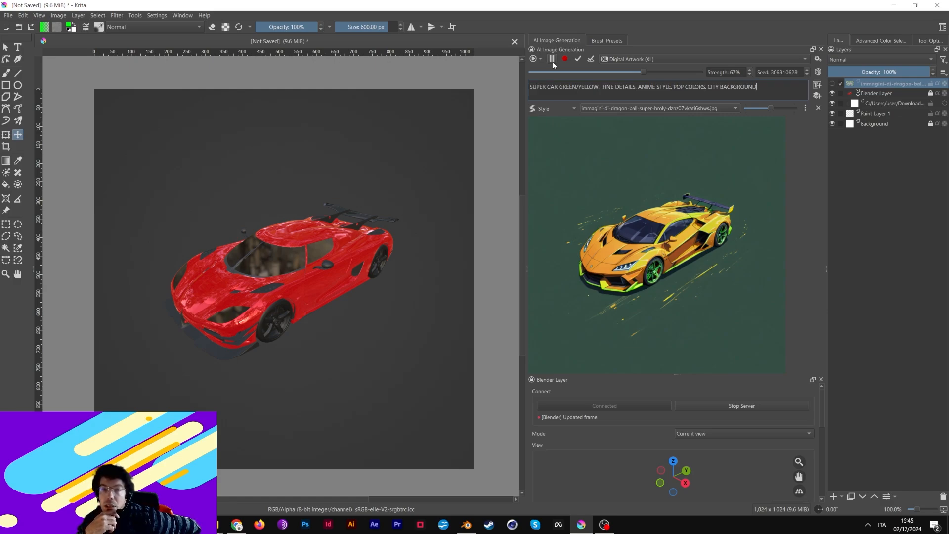
pyautogui.click(709, 87)
pyautogui.write('FU')
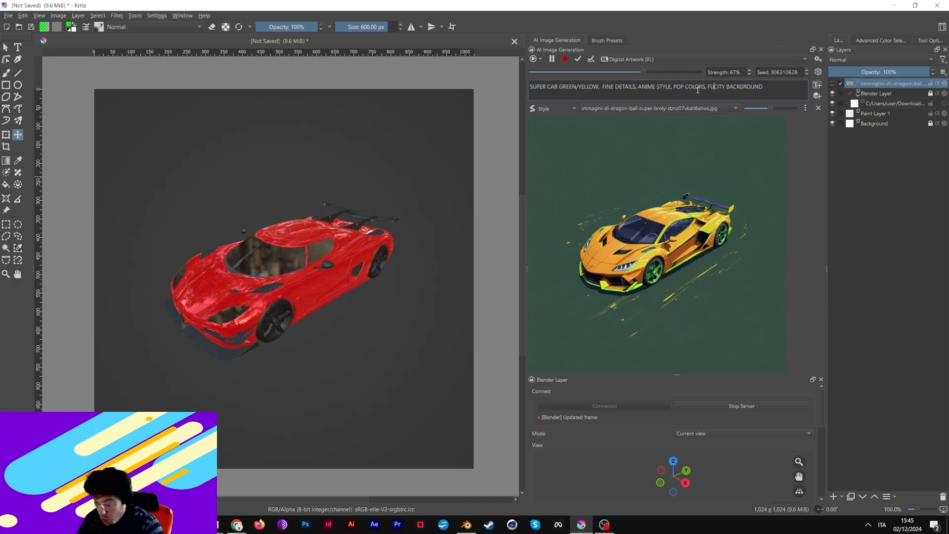
pyautogui.write('TURISTIC')
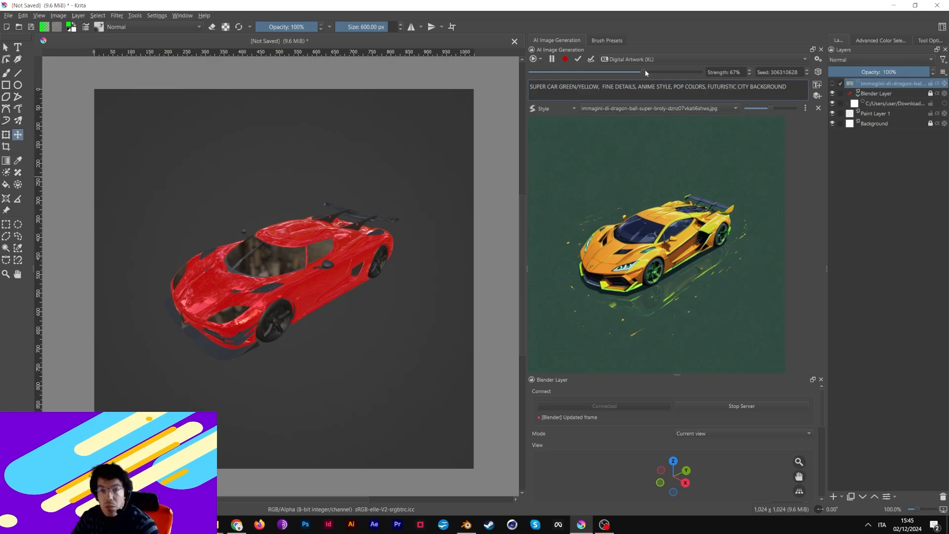
# - Set Strength to 83%, adjust the car's viewing angle, try 67%, then return Strength to 83%
pyautogui.moveTo(646, 73); pyautogui.dragTo(664, 73)
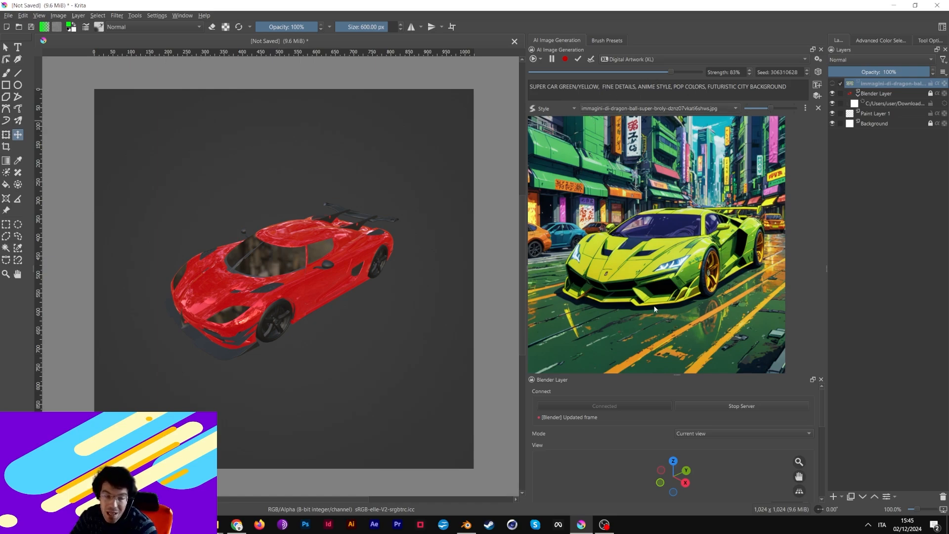
pyautogui.moveTo(673, 477); pyautogui.dragTo(671, 463)
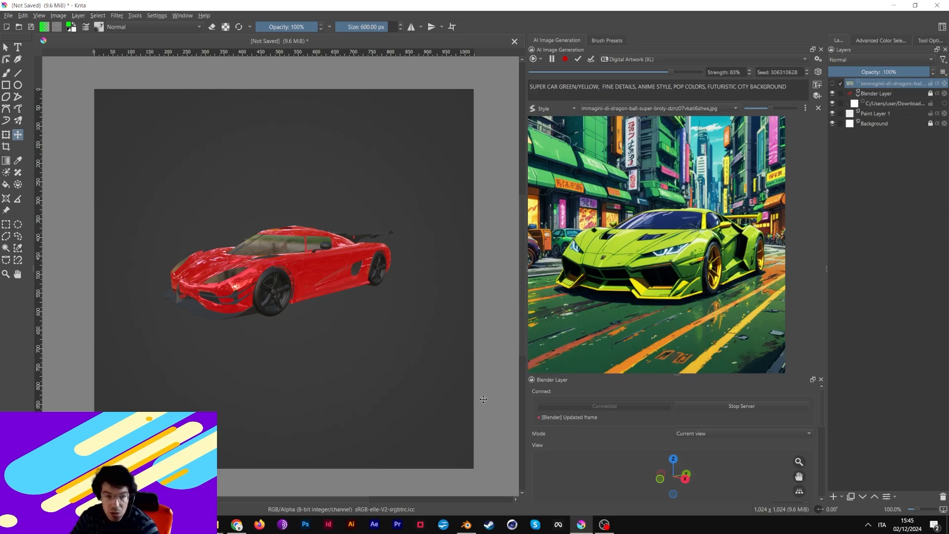
pyautogui.moveTo(686, 486); pyautogui.dragTo(682, 490)
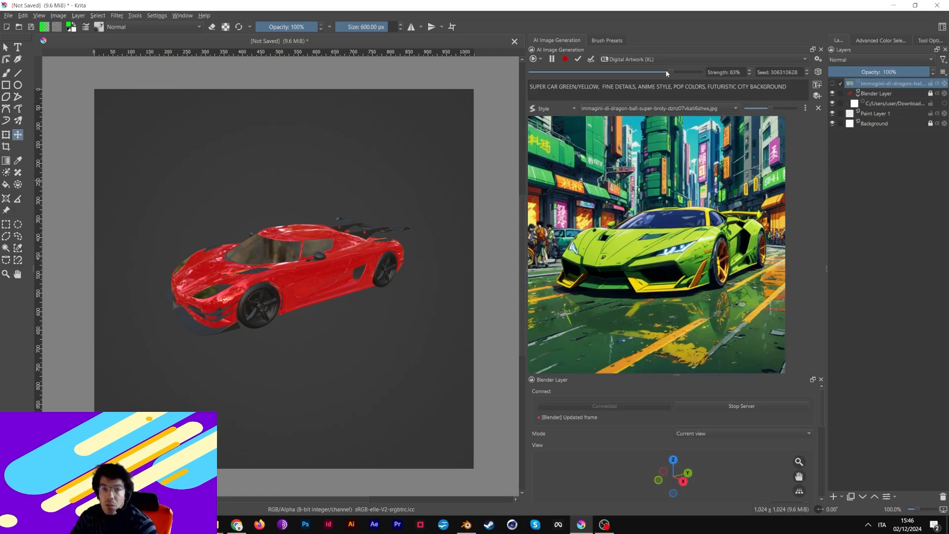
pyautogui.moveTo(666, 73); pyautogui.dragTo(644, 72)
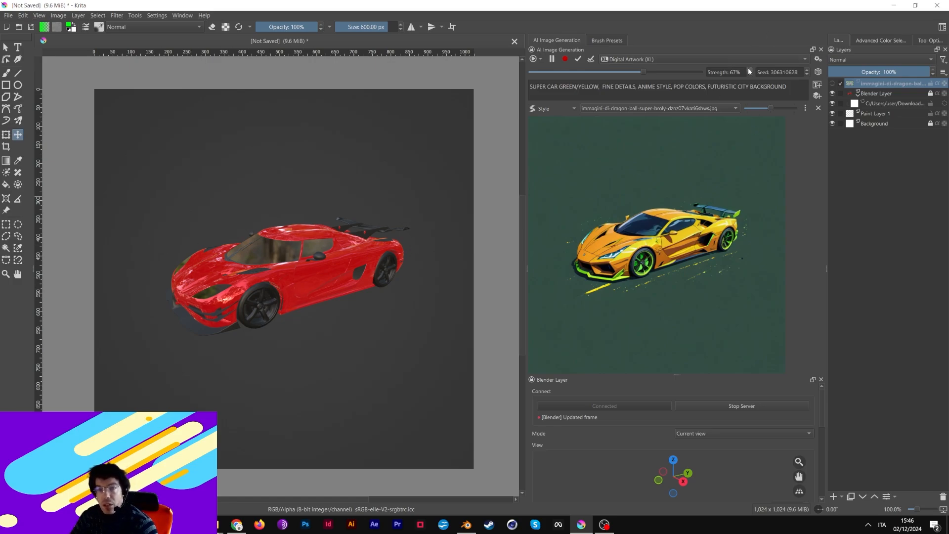
pyautogui.scroll(16, 749, 72)
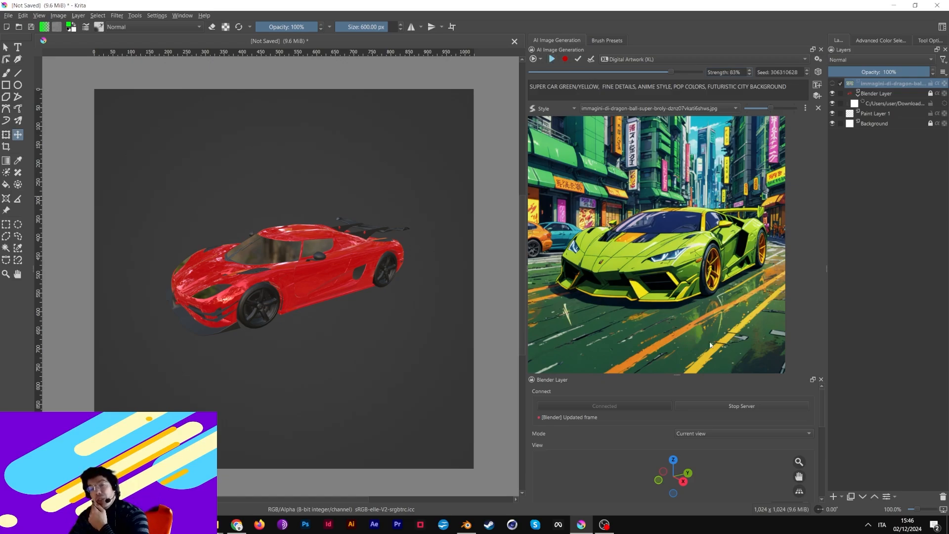
# - Drag the anime city image from Downloads into Krita and scale it to fill the canvas
pyautogui.moveTo(219, 524)
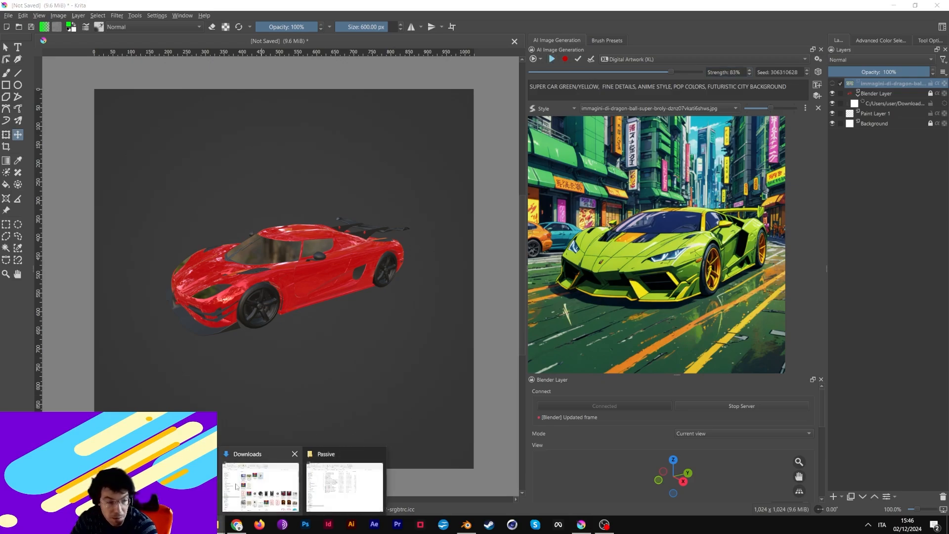
pyautogui.click(242, 485)
pyautogui.click(227, 165)
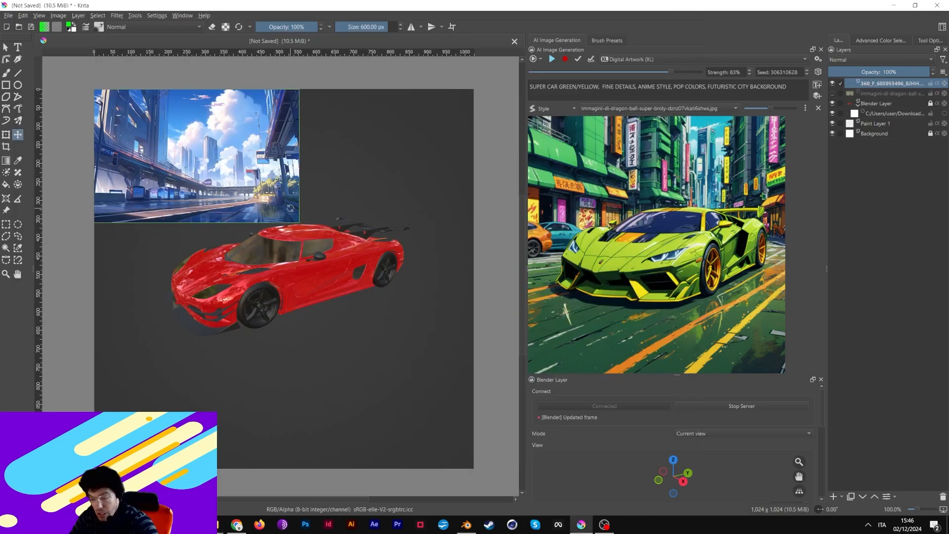
pyautogui.hotkey('ctrl', 't')
pyautogui.moveTo(299, 222); pyautogui.dragTo(485, 469)
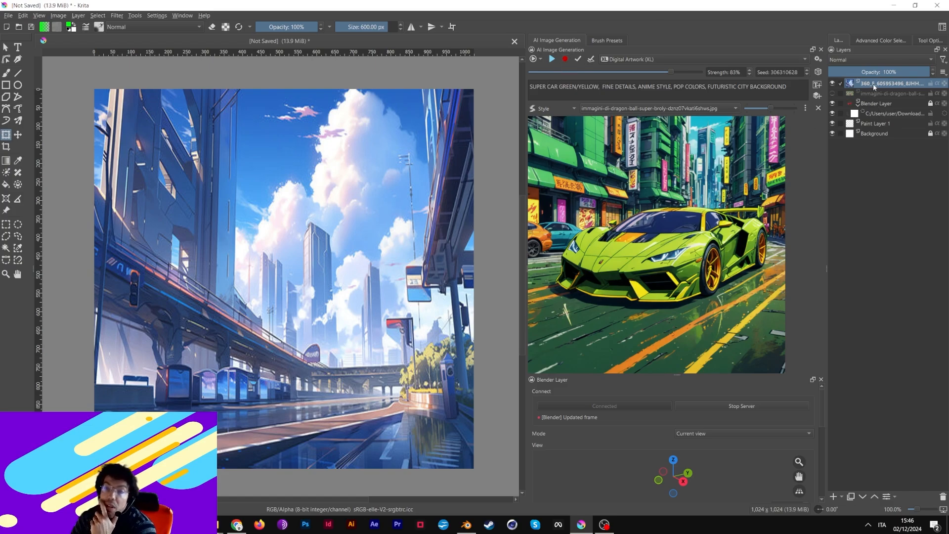
# - Move the city image layer below the Blender Layer, briefly hiding Blender Layer to check it
pyautogui.moveTo(874, 88); pyautogui.dragTo(893, 118)
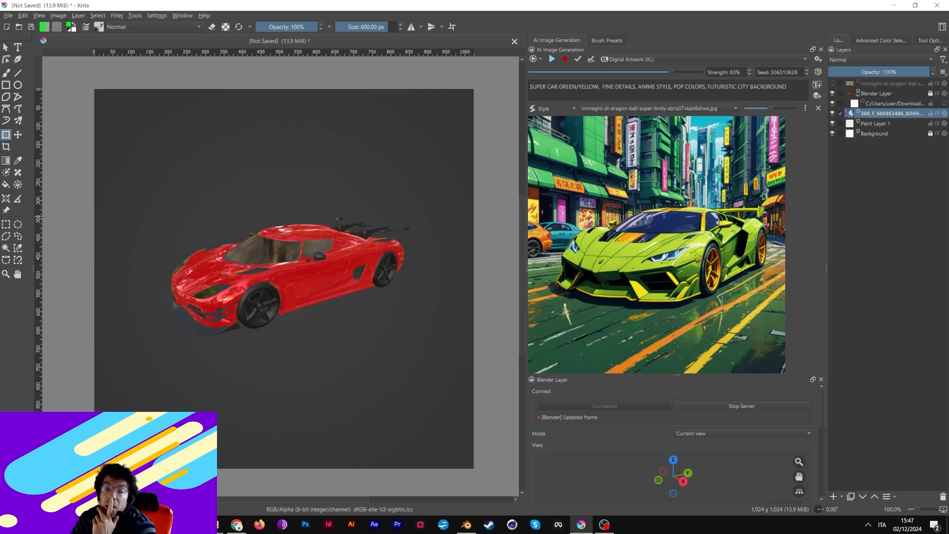
pyautogui.click(832, 94)
pyautogui.click(832, 95)
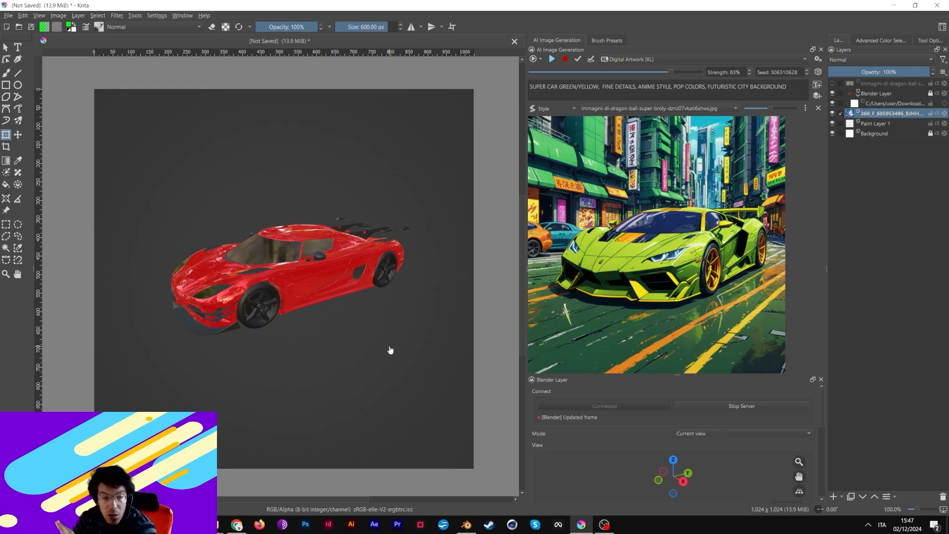
pyautogui.click(467, 528)
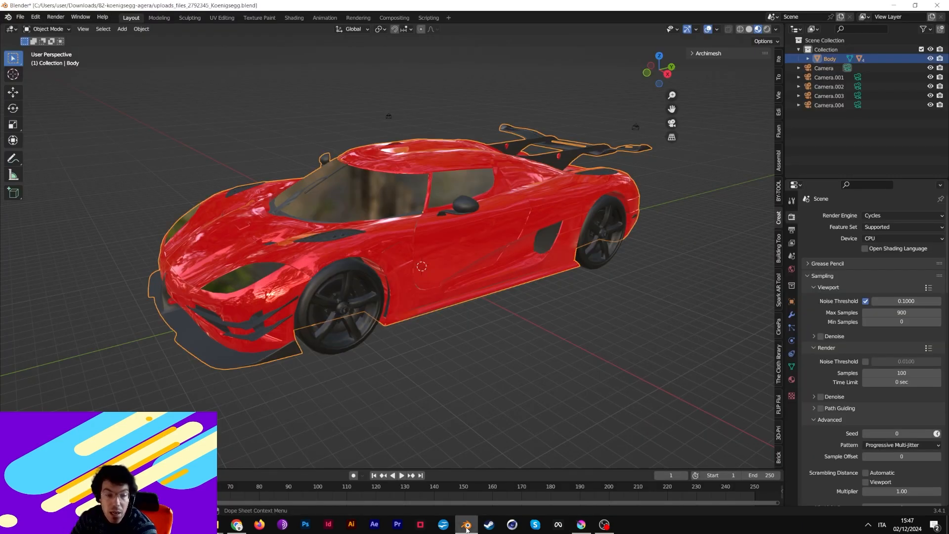
# - Return from Blender to Krita, where the rendered red Koenigsegg sits on the canvas
pyautogui.click(581, 524)
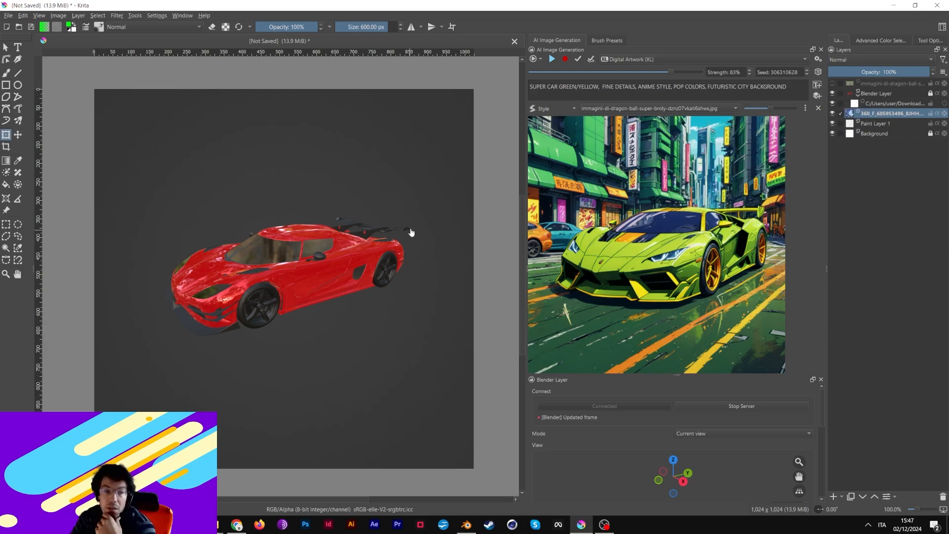
# - Drag the 360_F city image layer above all other layers in the Layers docker
pyautogui.moveTo(885, 114); pyautogui.dragTo(887, 81)
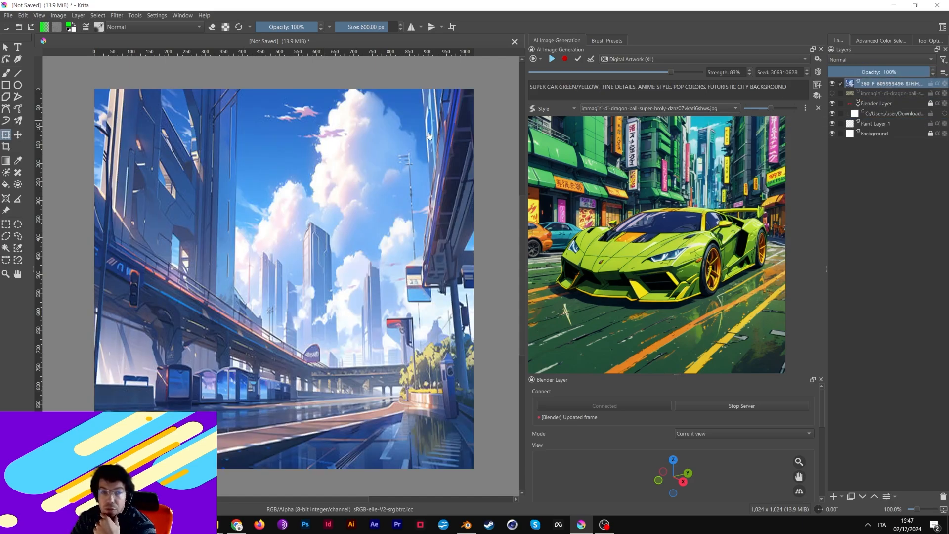
# - Add a Canny Edge control layer generated from the city image, then hide it
pyautogui.click(817, 97)
pyautogui.click(551, 123)
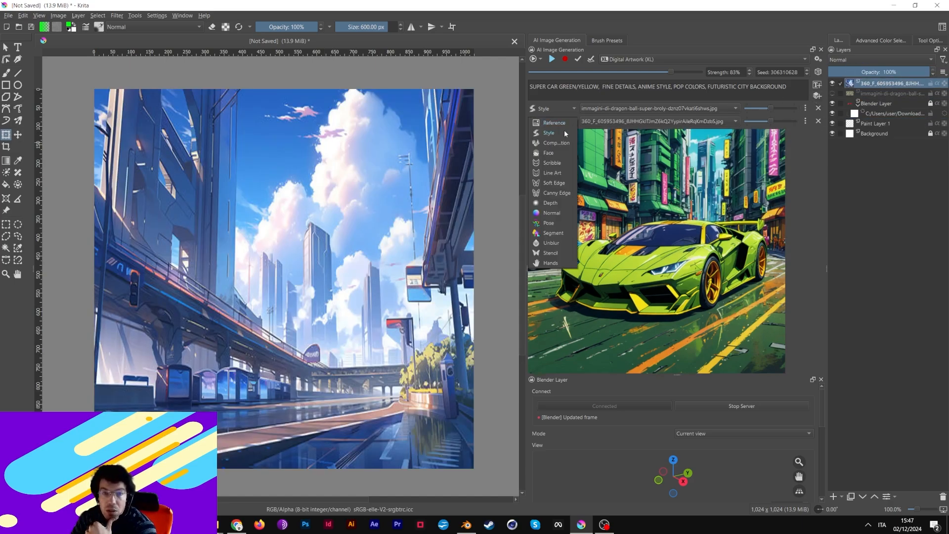
pyautogui.click(552, 195)
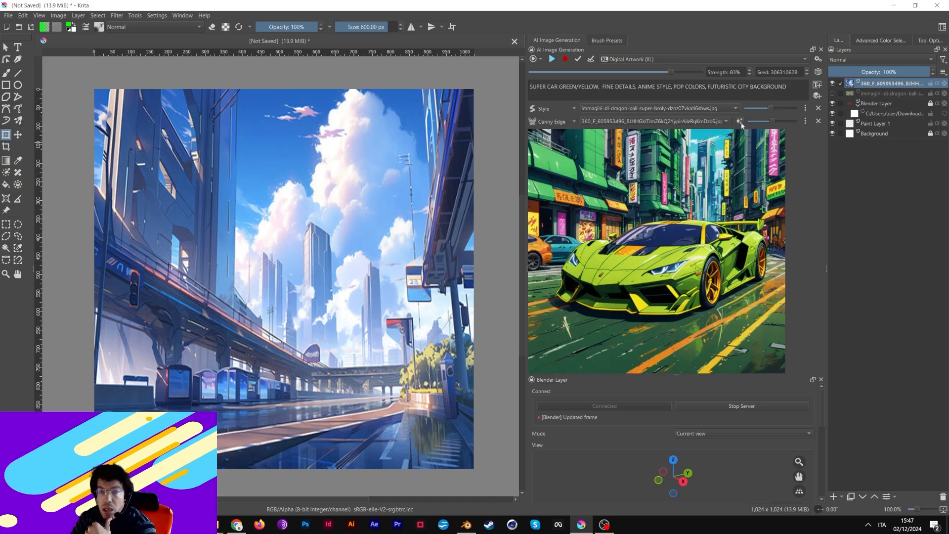
pyautogui.click(739, 121)
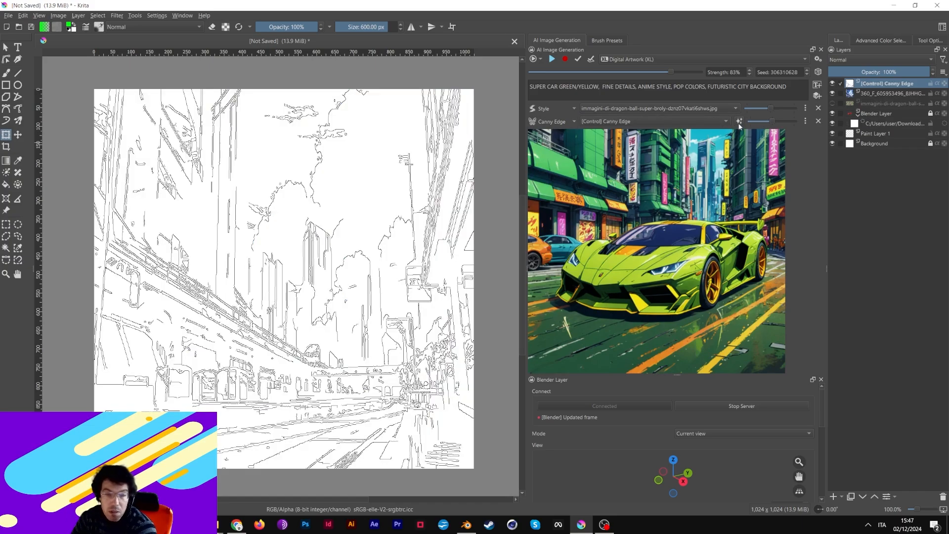
pyautogui.click(833, 83)
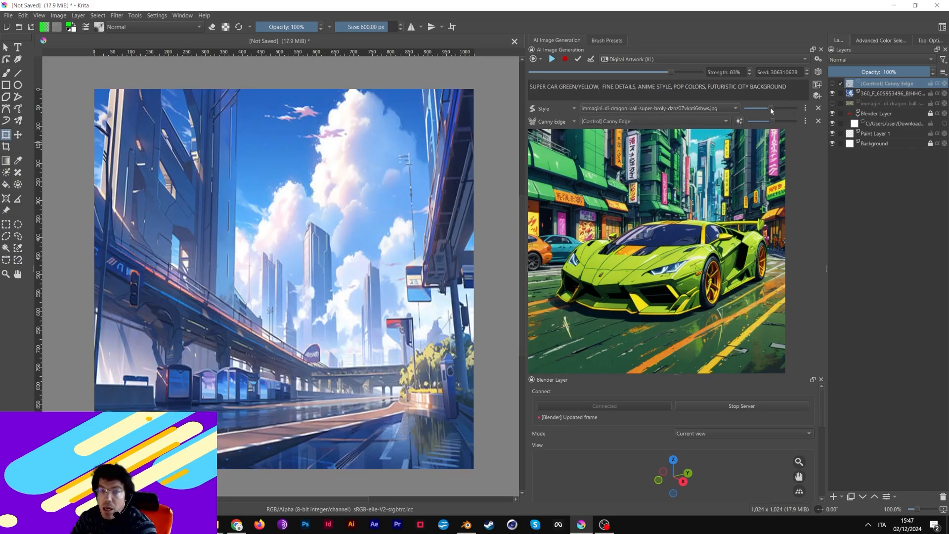
# - Add a Depth control layer sourced from the city image, then hide the city and Depth layers
pyautogui.click(817, 96)
pyautogui.click(554, 138)
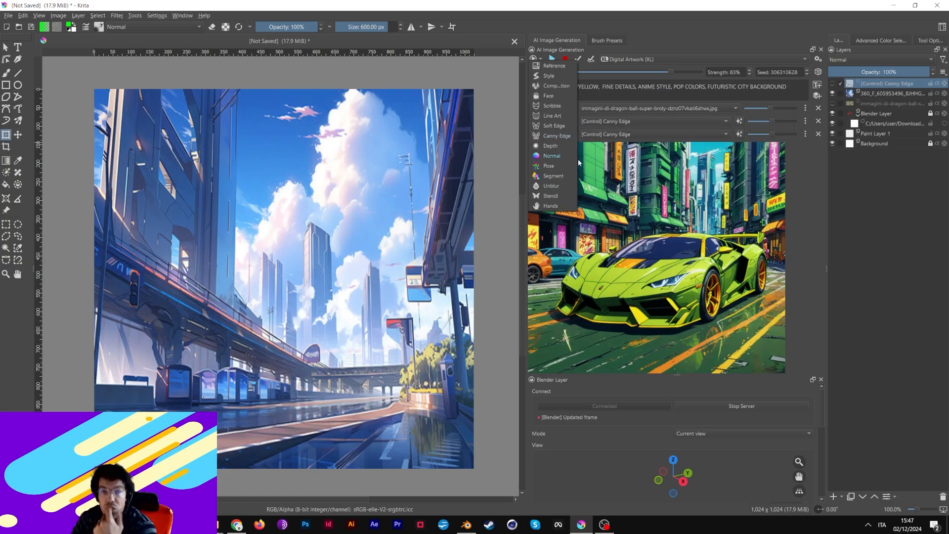
pyautogui.click(555, 147)
pyautogui.click(650, 135)
pyautogui.click(629, 144)
pyautogui.click(739, 134)
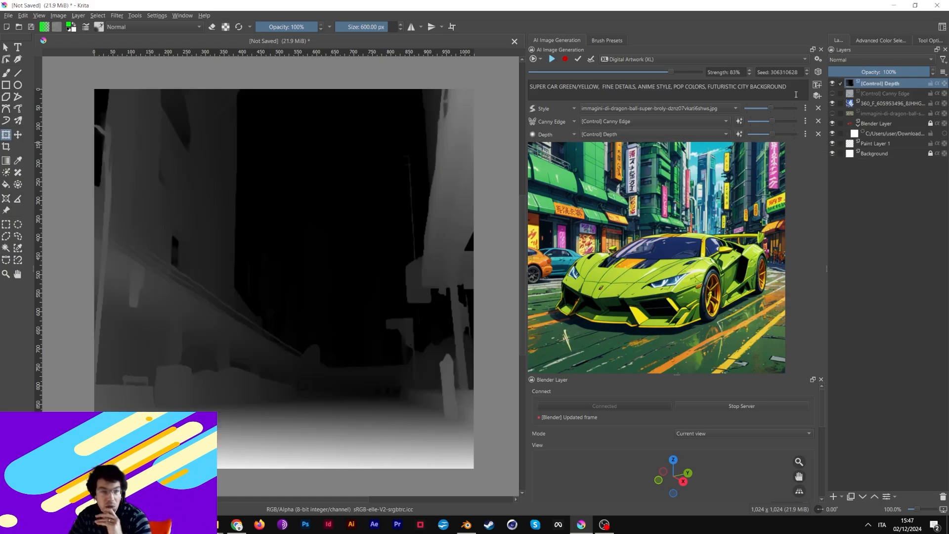
pyautogui.click(832, 103)
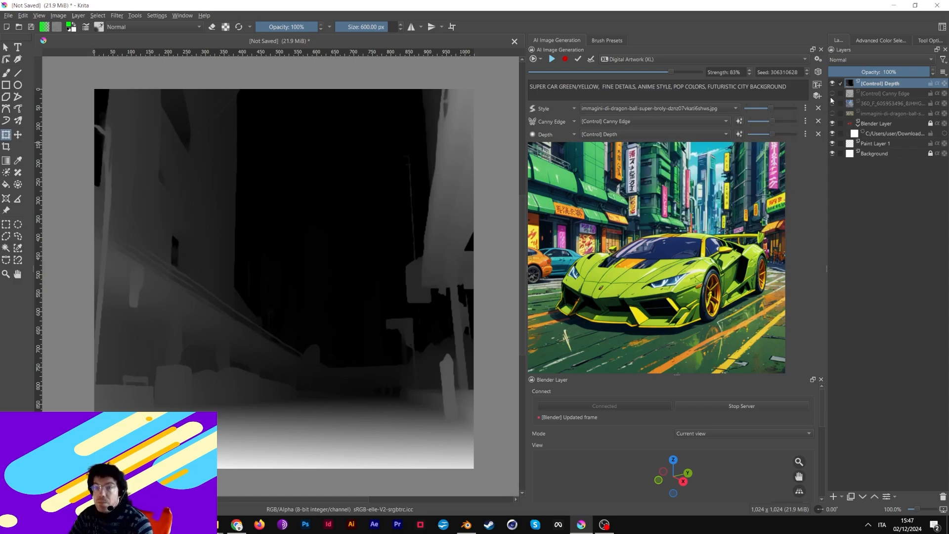
pyautogui.click(832, 83)
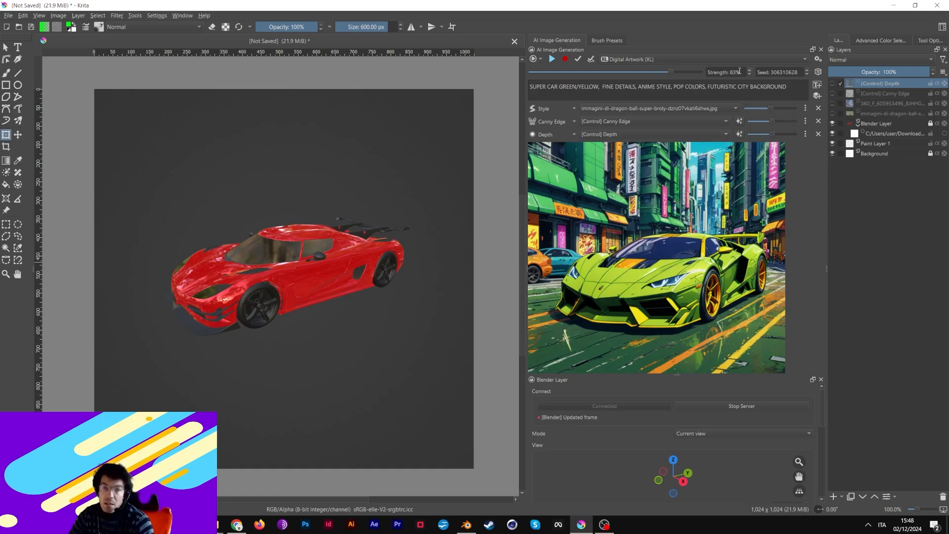
# - Lower generation Strength to 67% and start live AI generation
pyautogui.scroll(-16, 749, 75)
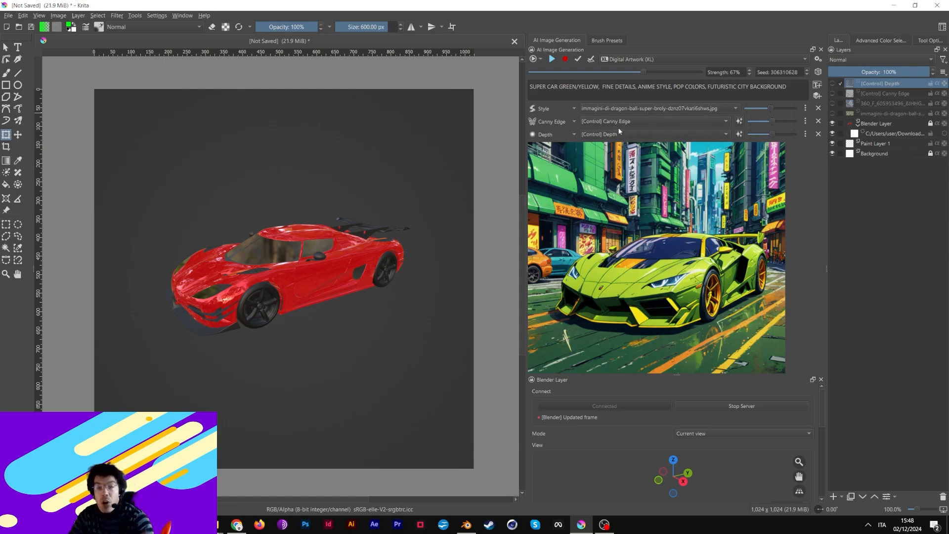
pyautogui.click(550, 58)
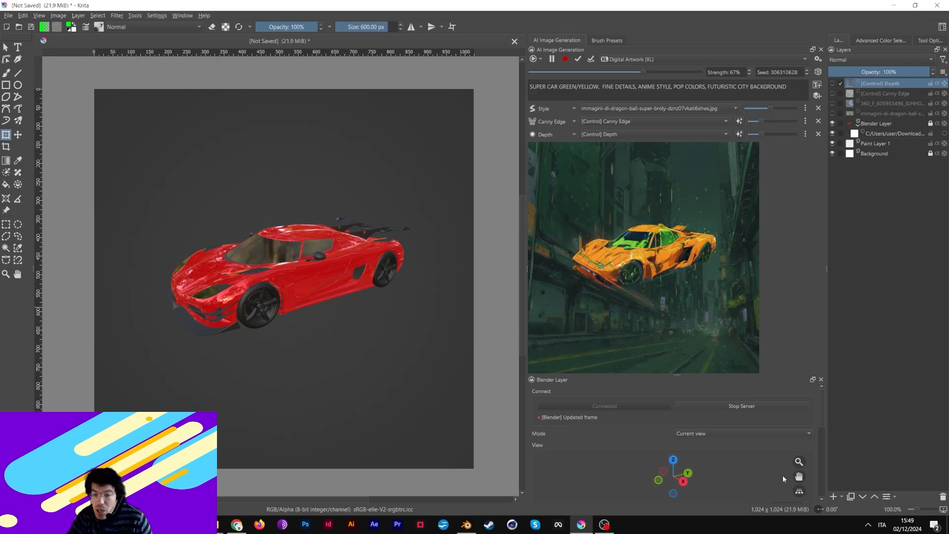
# - Pan, orbit and zoom out the Blender Layer view so the car sits smaller at lower right
pyautogui.moveTo(799, 477); pyautogui.dragTo(554, 490)
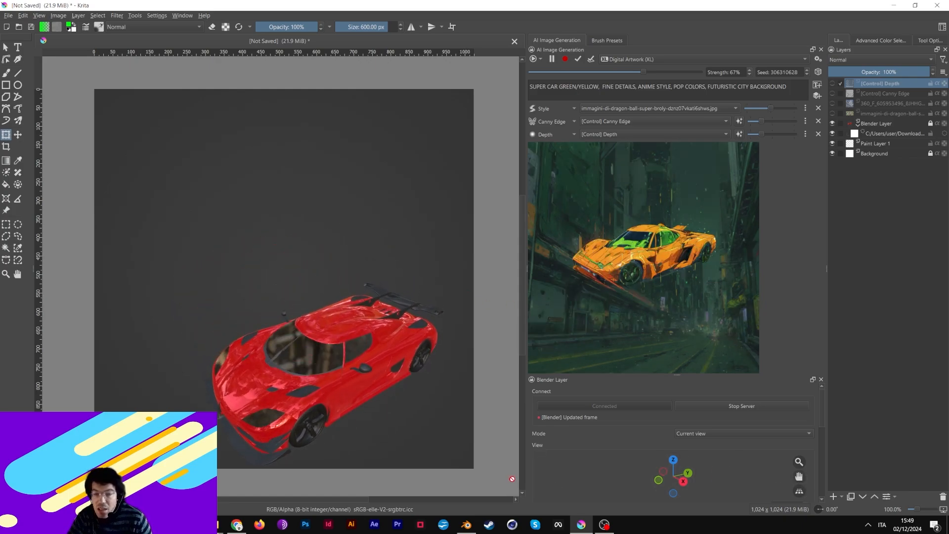
pyautogui.moveTo(671, 481); pyautogui.dragTo(674, 454)
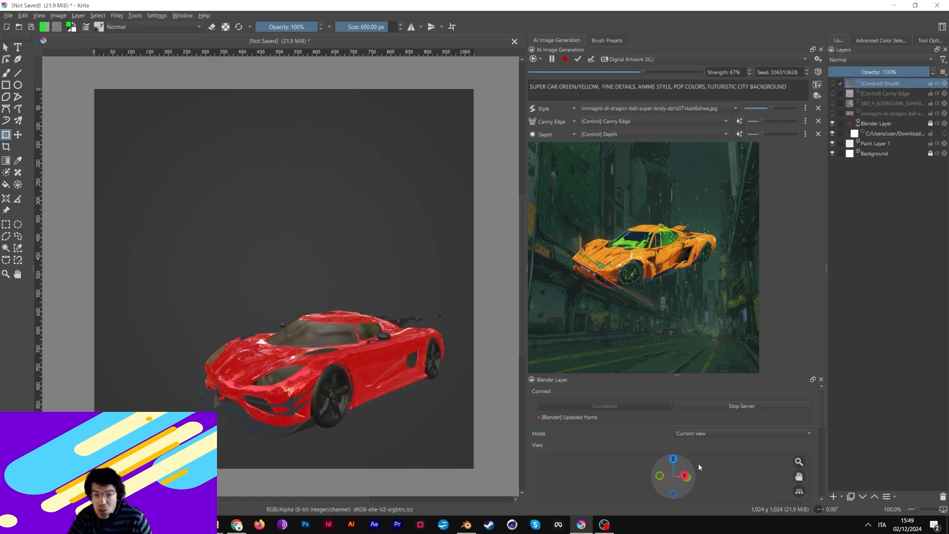
pyautogui.moveTo(787, 463); pyautogui.dragTo(817, 496)
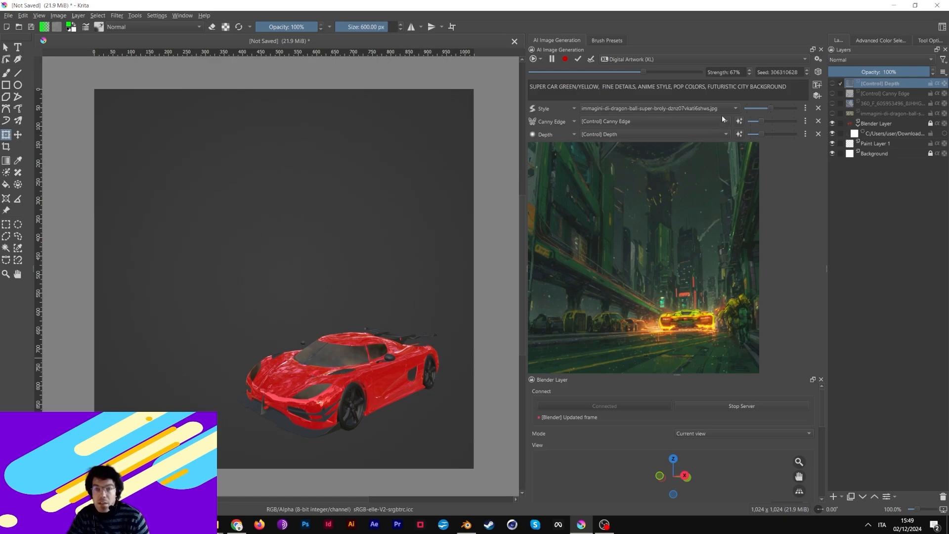
# - Enable custom values and lower Canny Edge and Depth strengths to 0.22 and 0.26
pyautogui.click(806, 121)
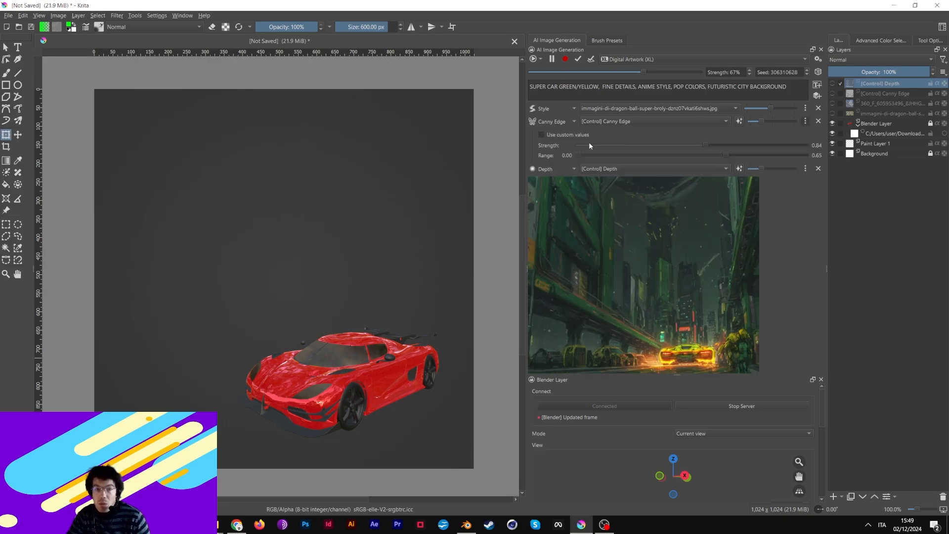
pyautogui.click(541, 133)
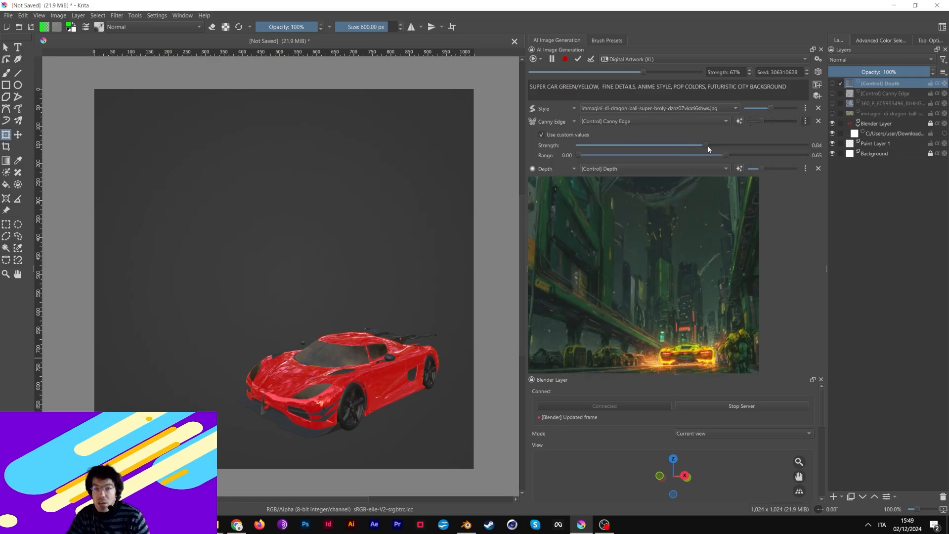
pyautogui.moveTo(705, 146); pyautogui.dragTo(648, 156)
pyautogui.click(806, 169)
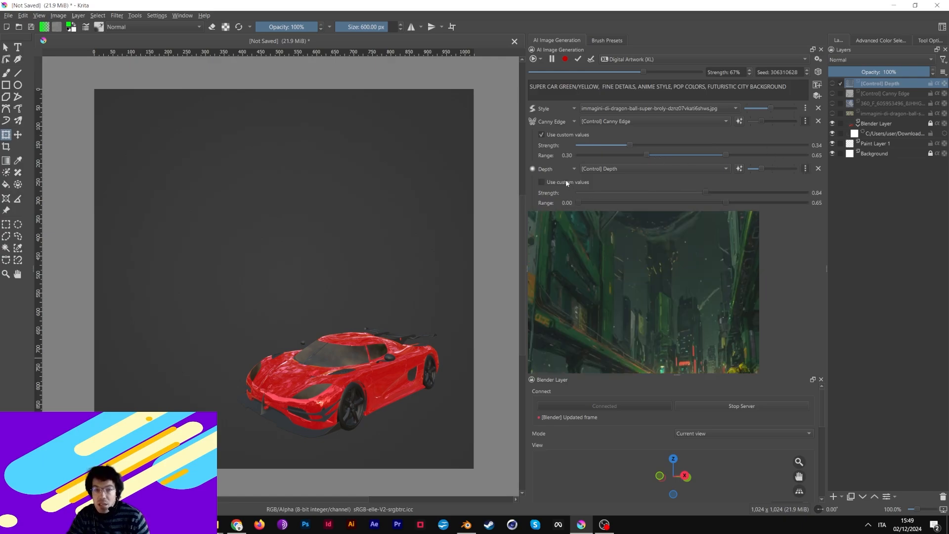
pyautogui.click(545, 181)
pyautogui.moveTo(704, 193); pyautogui.dragTo(637, 194)
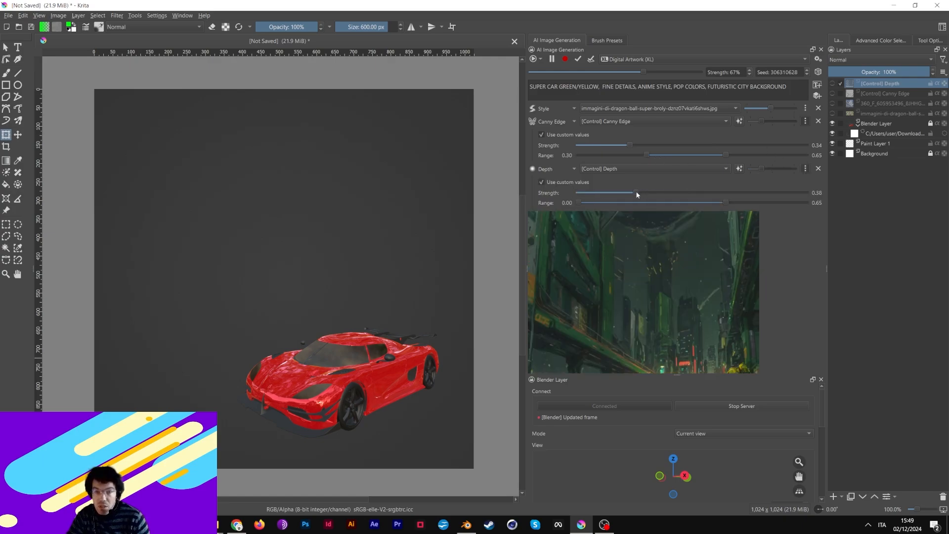
pyautogui.click(806, 121)
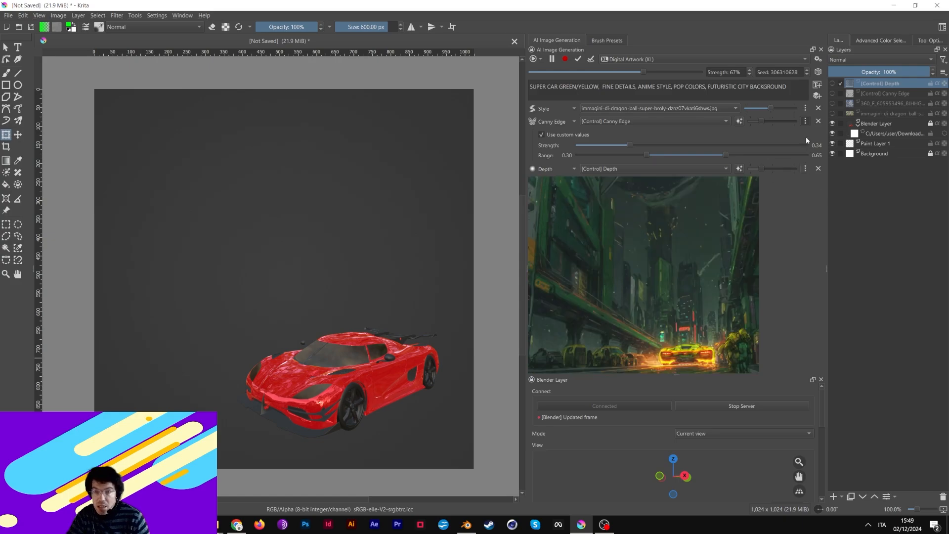
pyautogui.click(806, 135)
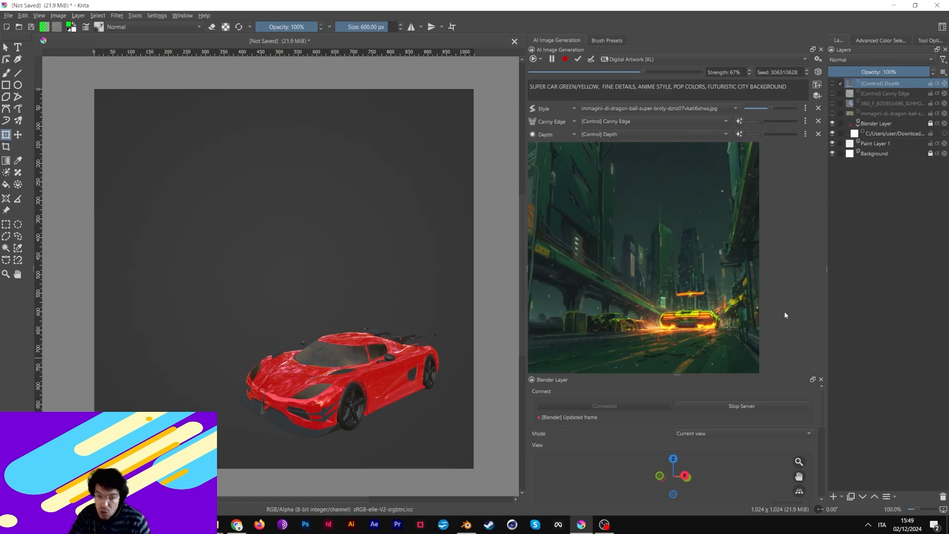
# - Rotate the car to show more of its front, zoom out slightly, and review both control settings
pyautogui.moveTo(675, 480); pyautogui.dragTo(686, 485)
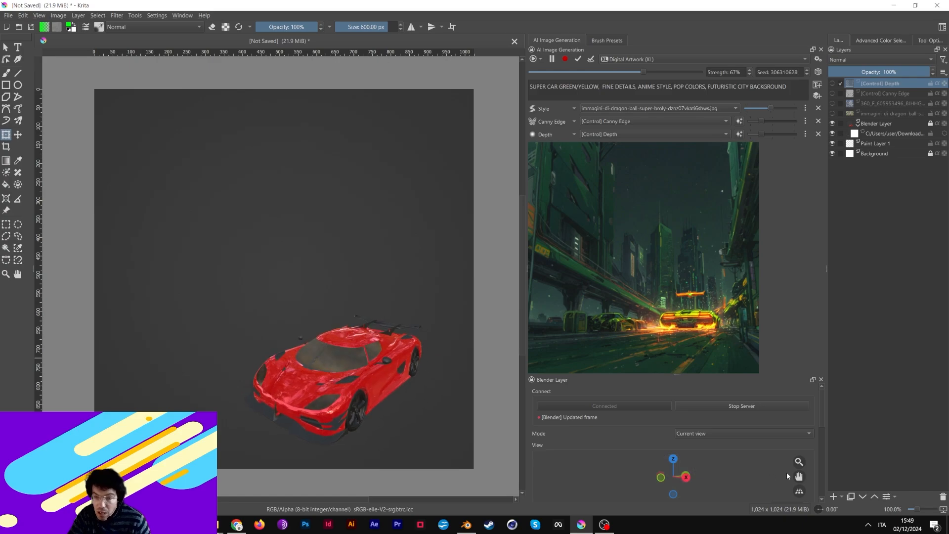
pyautogui.moveTo(794, 465); pyautogui.dragTo(702, 476)
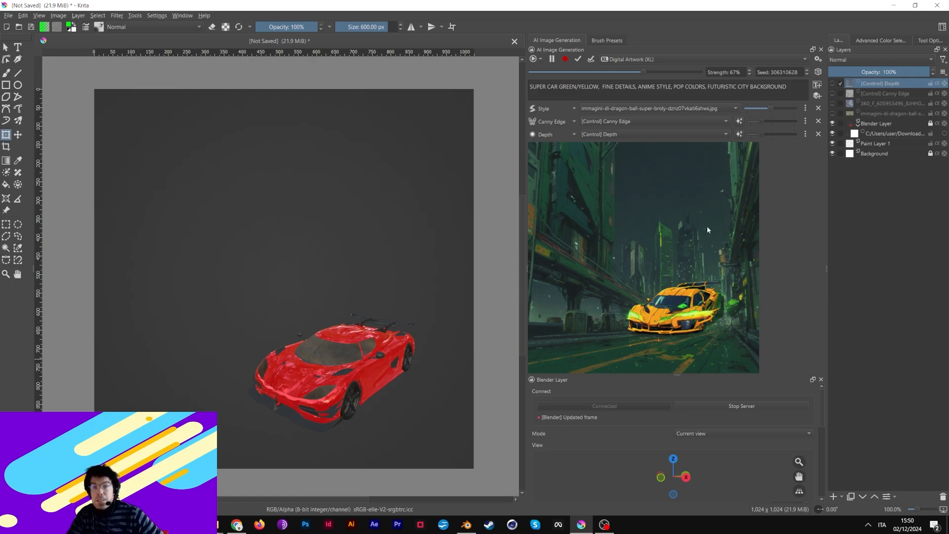
pyautogui.click(806, 121)
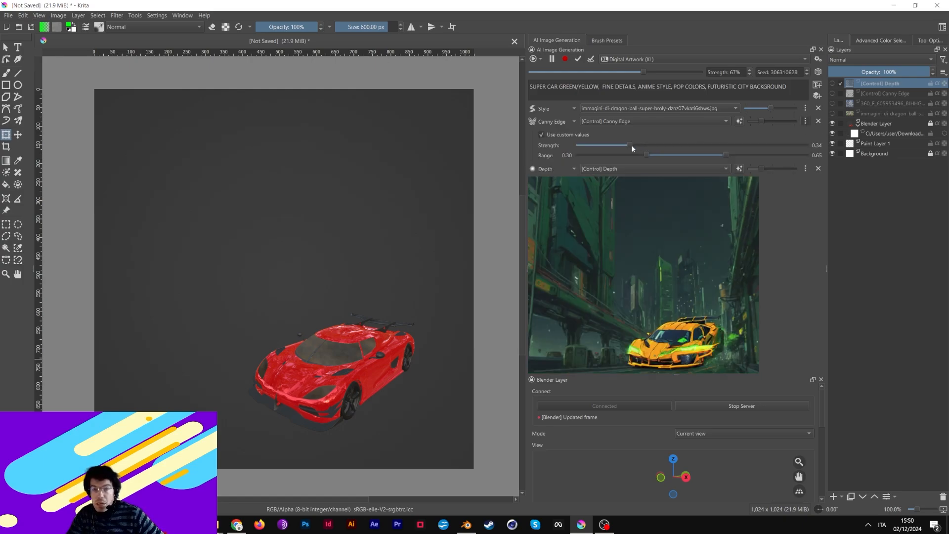
pyautogui.click(806, 169)
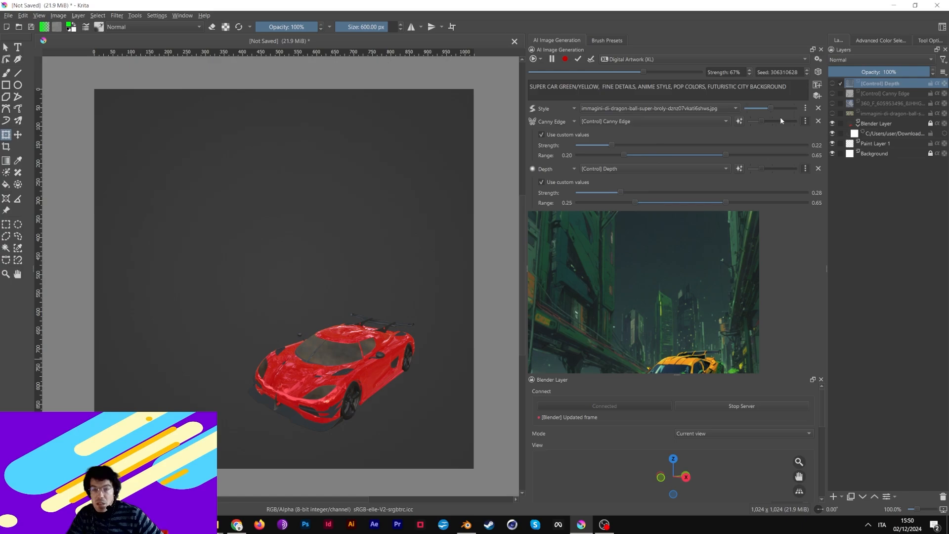
pyautogui.click(806, 121)
# - Collapse the Depth control's extra settings while the yellow-orange car result settles
pyautogui.click(806, 134)
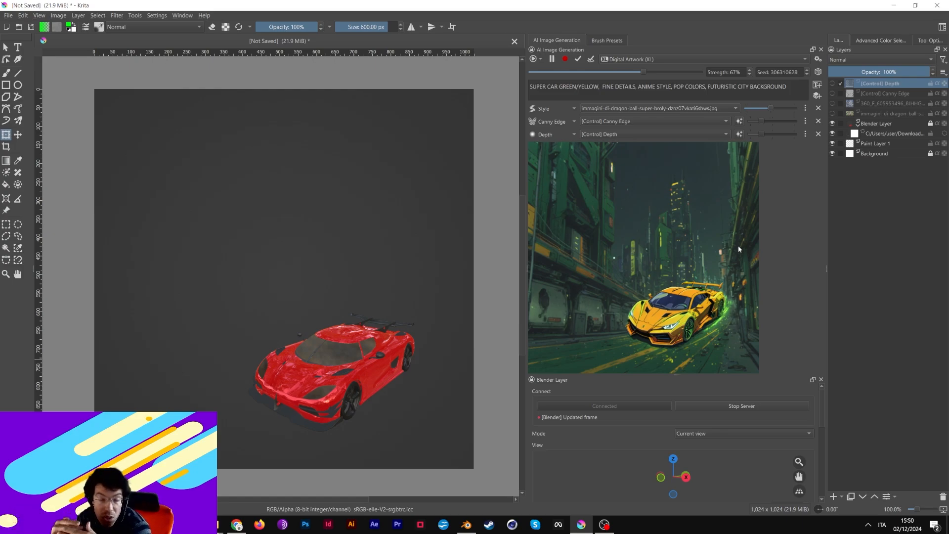
# - Stop live generation, then pan, zoom out and orbit Blender's view slightly above the car
pyautogui.click(552, 60)
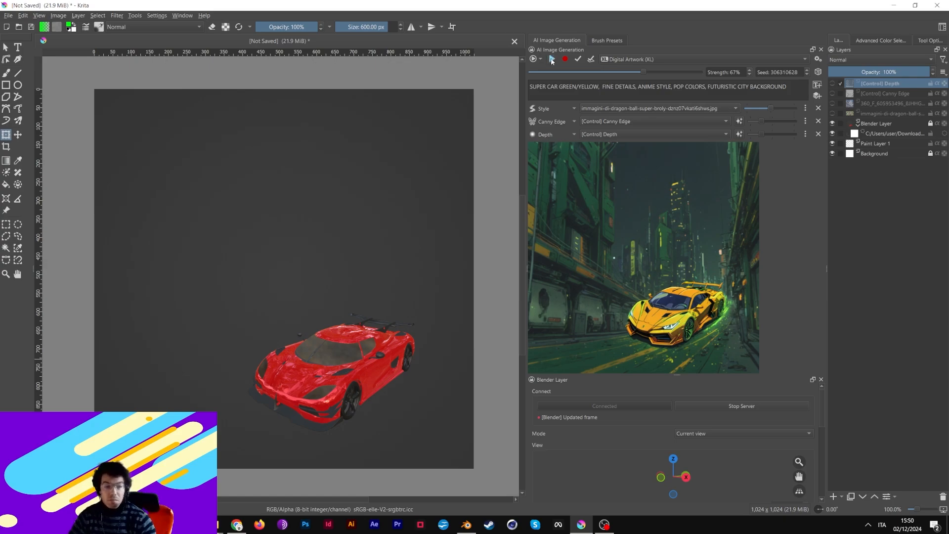
pyautogui.click(466, 525)
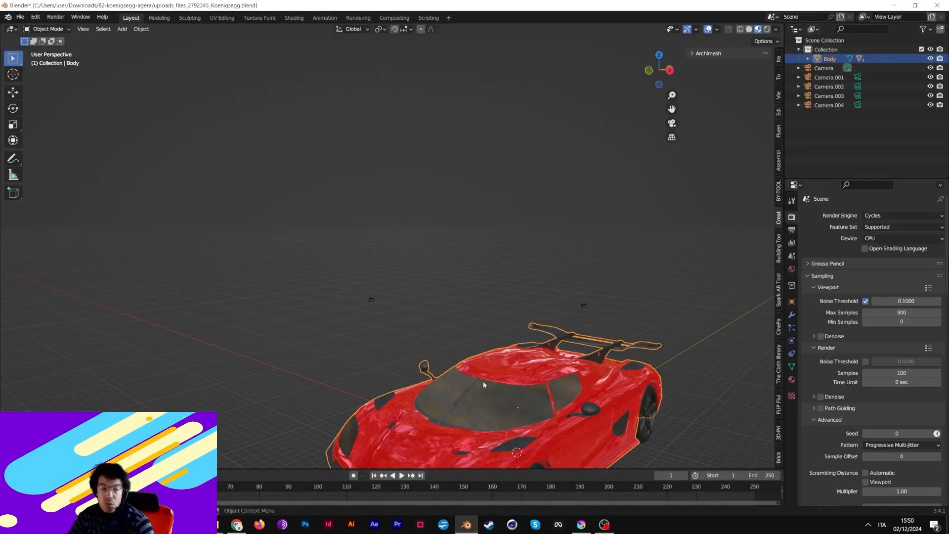
pyautogui.moveTo(672, 108); pyautogui.dragTo(628, 24)
pyautogui.scroll(-3, 570, 229)
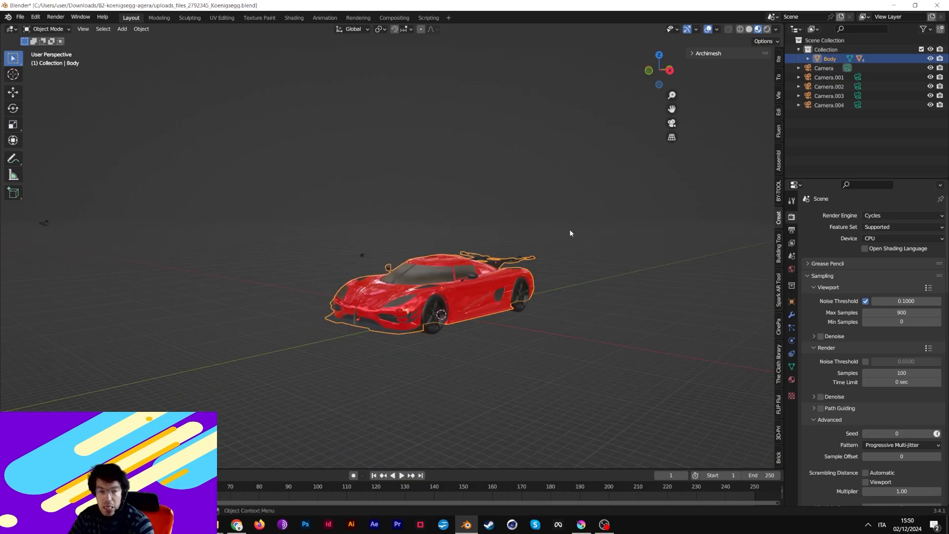
pyautogui.moveTo(528, 226); pyautogui.dragTo(525, 236)
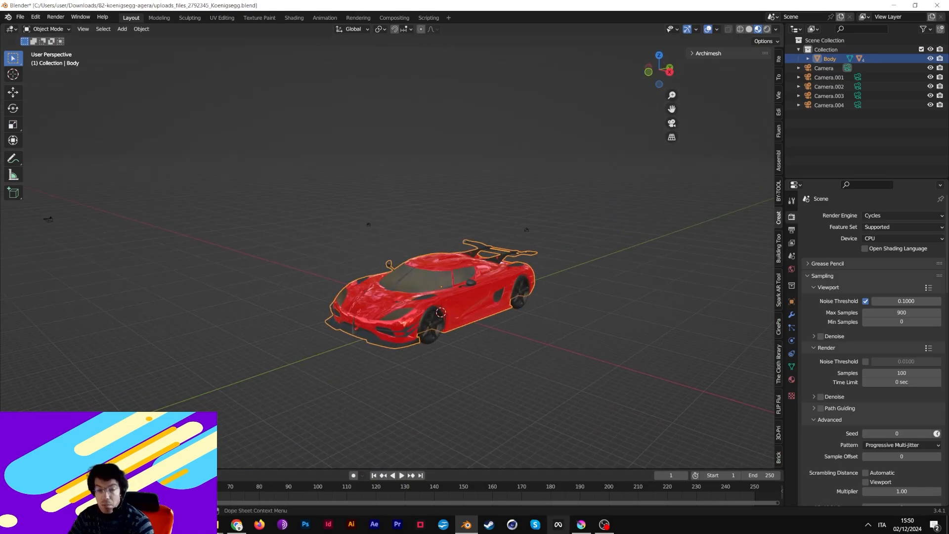
# - Select the Camera in Blender's Outliner to show its 50 mm Perspective lens settings
pyautogui.click(581, 524)
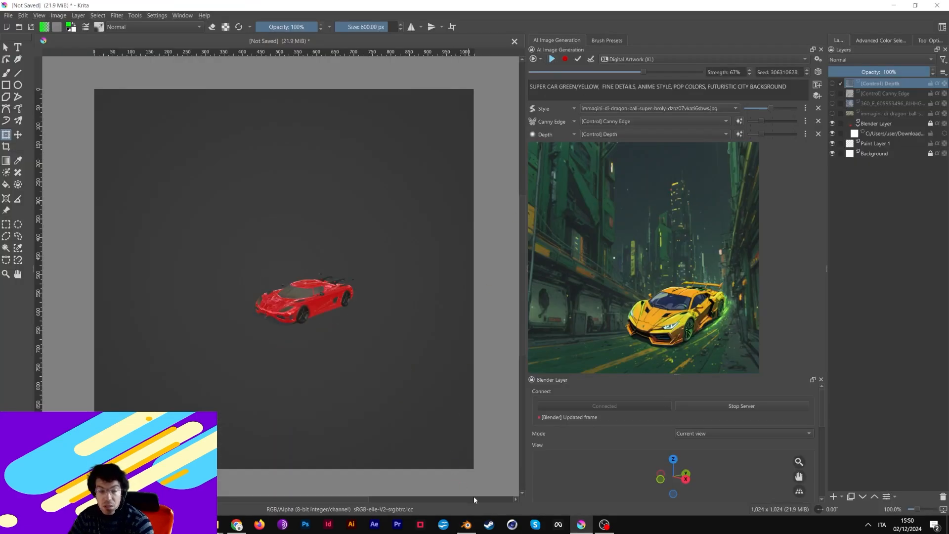
pyautogui.click(467, 525)
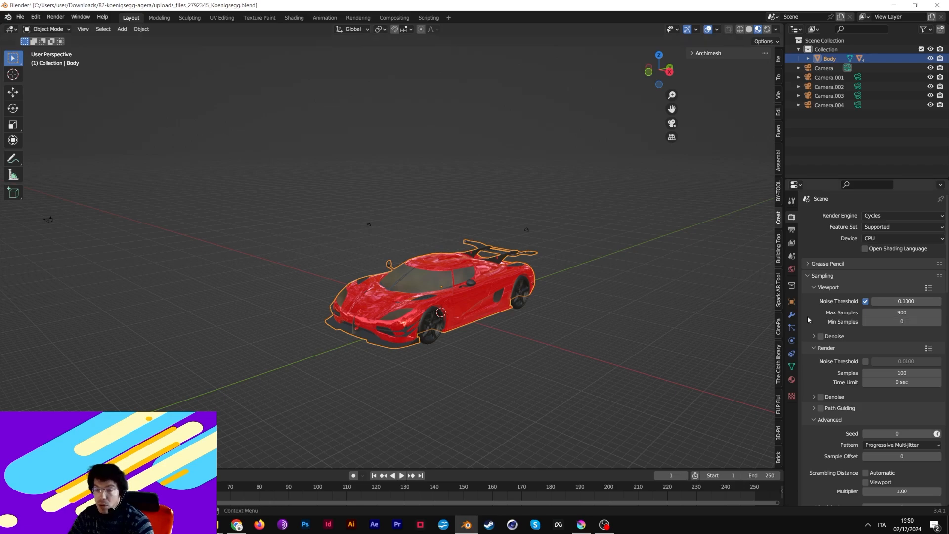
pyautogui.click(843, 69)
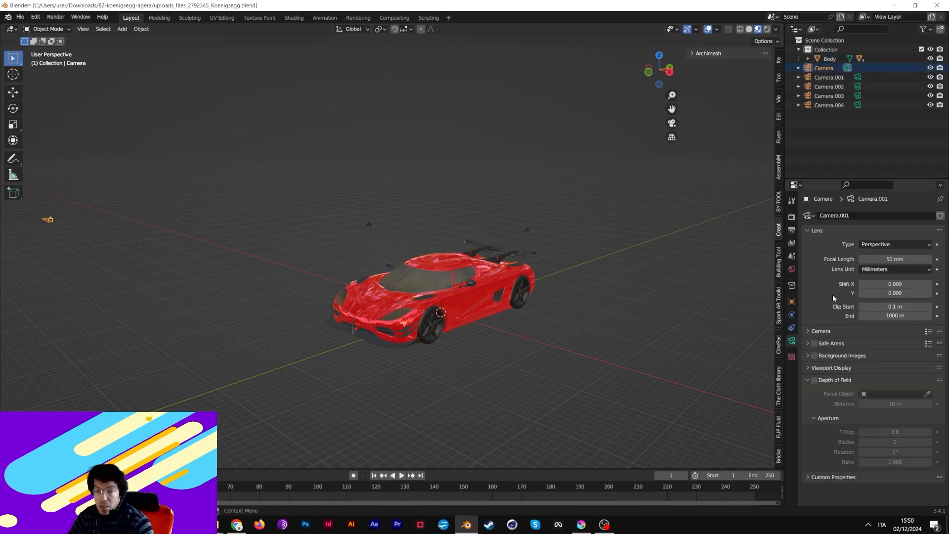
# - Enable camera Background Images and load the 360_F anime city picture from Downloads
pyautogui.click(815, 356)
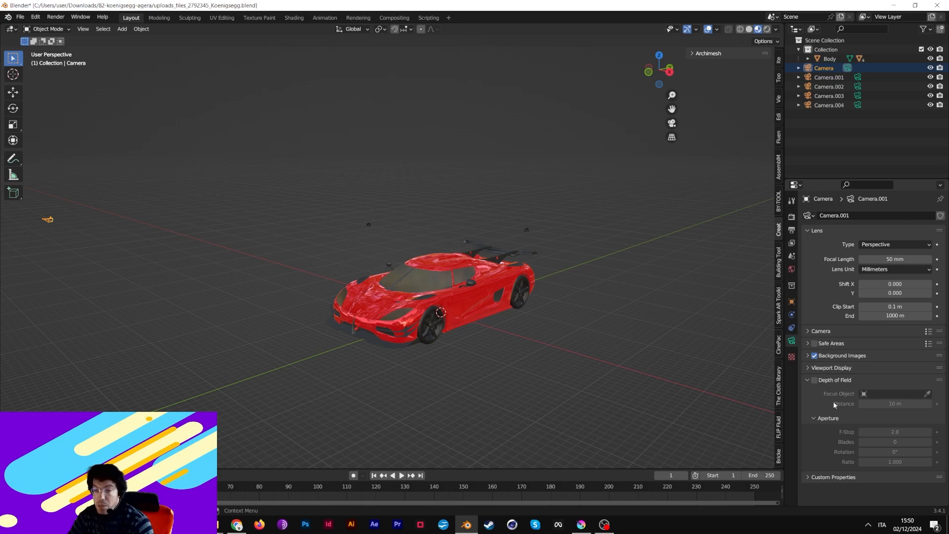
pyautogui.click(809, 356)
pyautogui.click(847, 372)
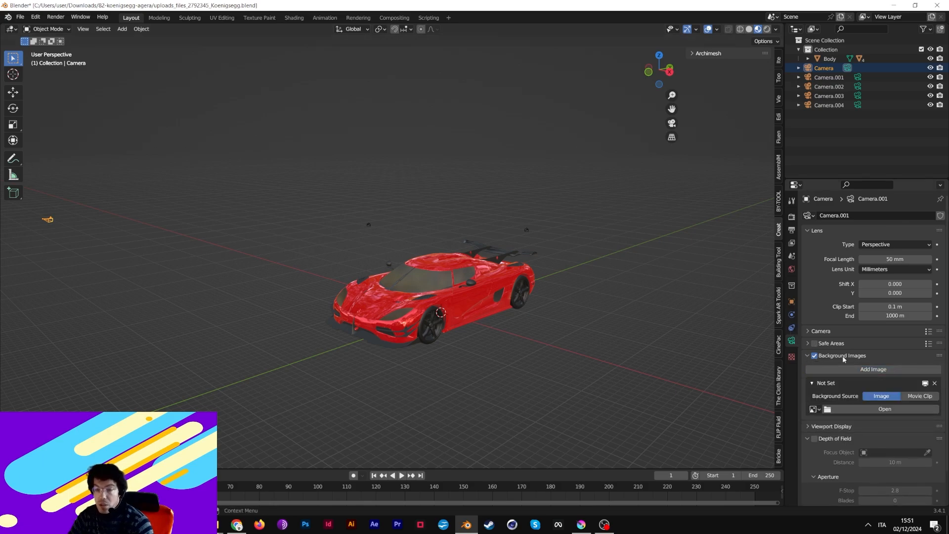
pyautogui.click(878, 410)
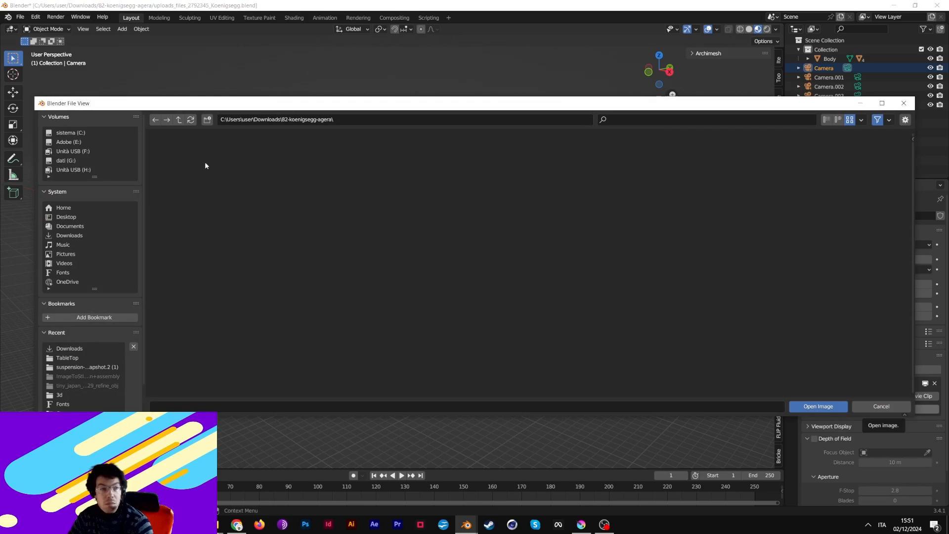
pyautogui.click(81, 234)
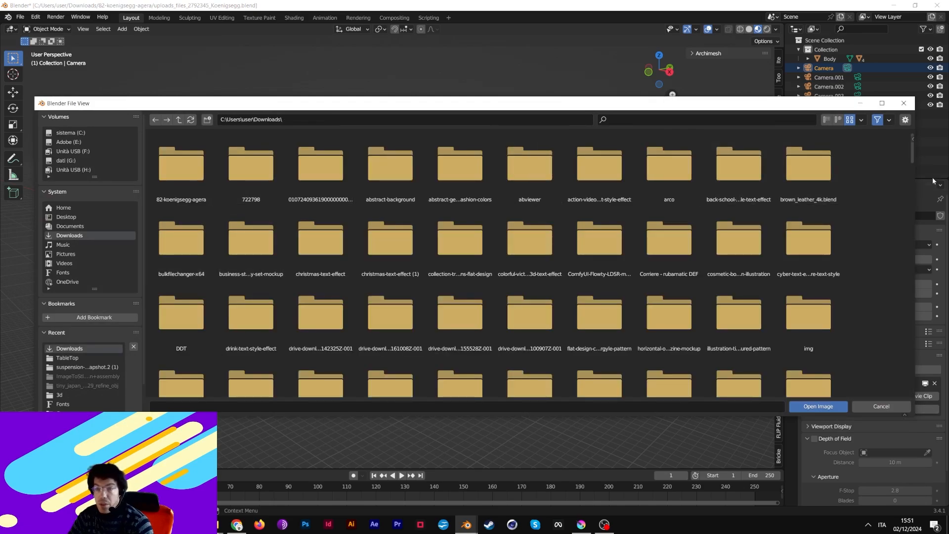
pyautogui.moveTo(913, 161); pyautogui.dragTo(916, 214)
pyautogui.scroll(3, 915, 214)
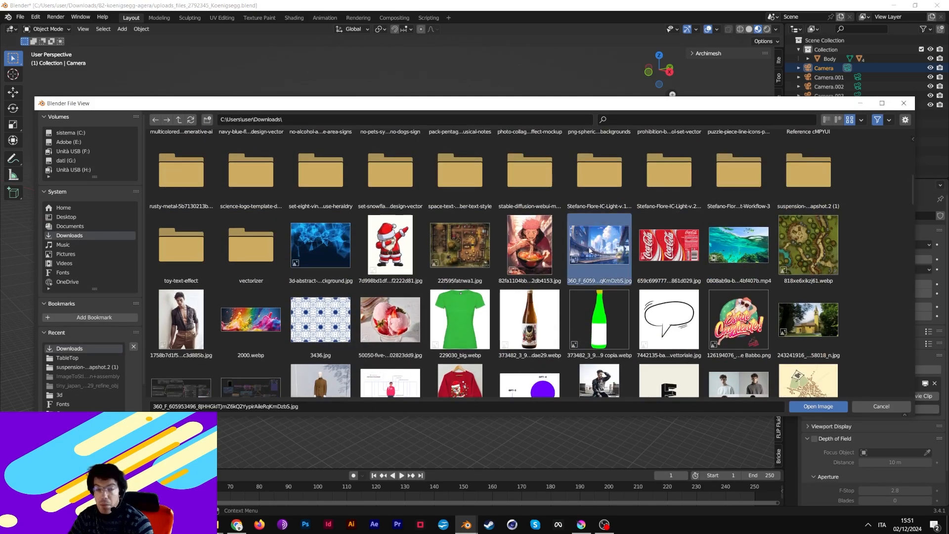
pyautogui.doubleClick(601, 252)
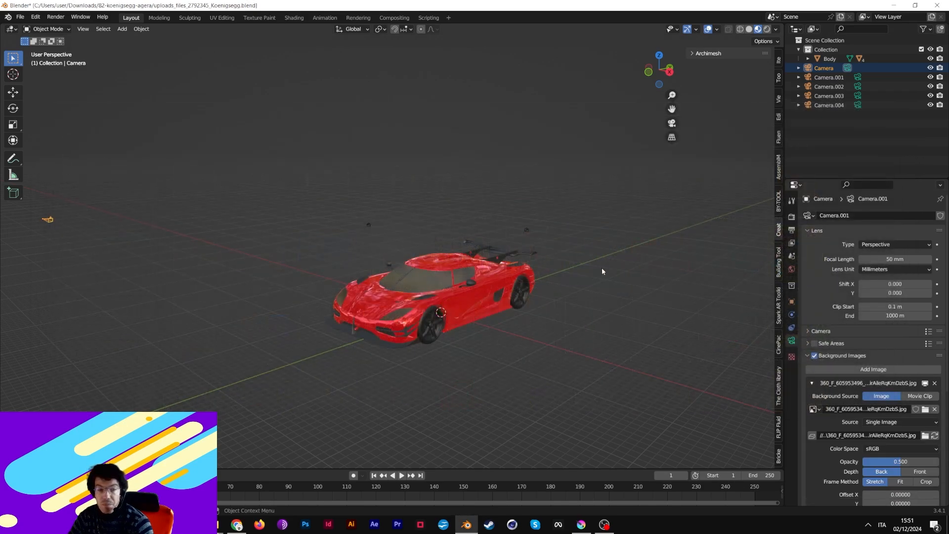
# - Collapse the background panel and view the red Koenigsegg through the camera against the city
pyautogui.click(807, 356)
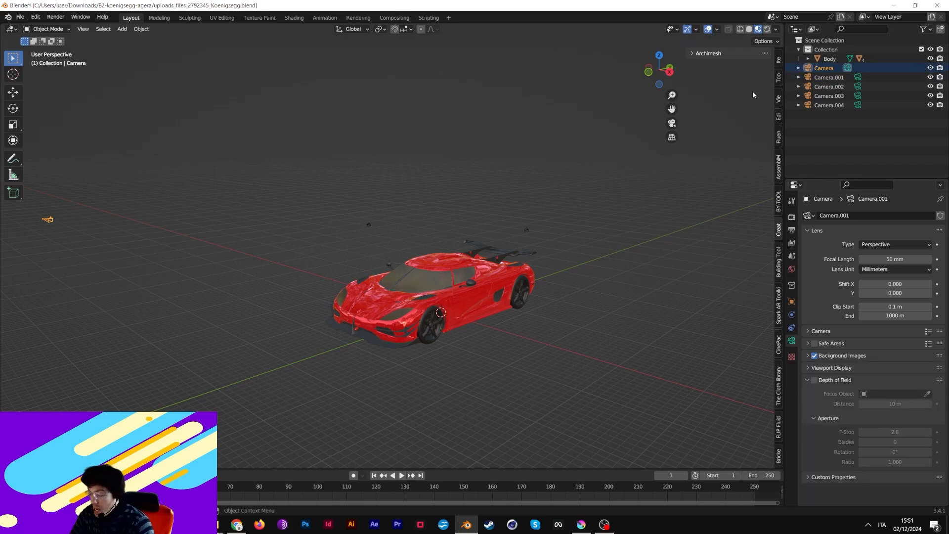
pyautogui.press('KP_0')
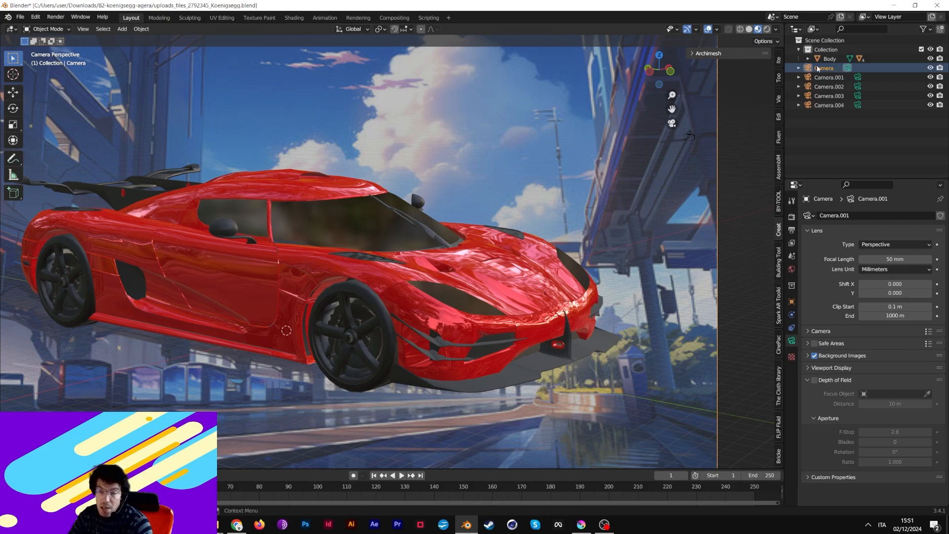
pyautogui.scroll(-1, 463, 259)
pyautogui.scroll(3, 463, 259)
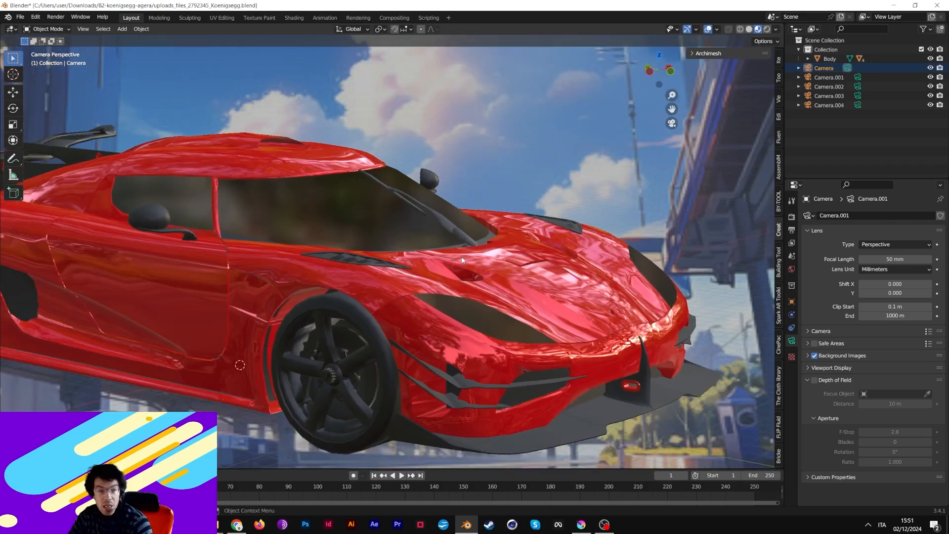
pyautogui.scroll(-3, 463, 260)
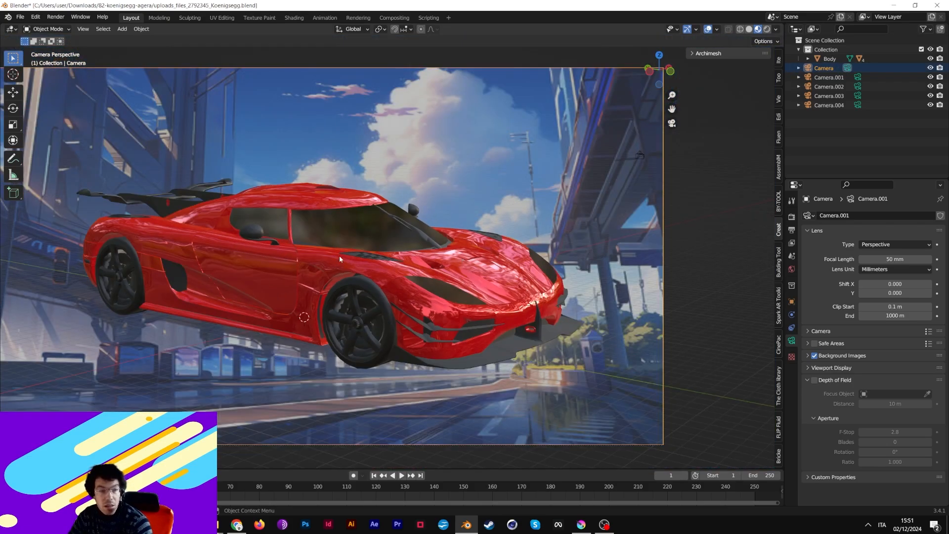
# - Select the car body, turn it around its vertical axis and shrink it slightly
pyautogui.click(449, 296)
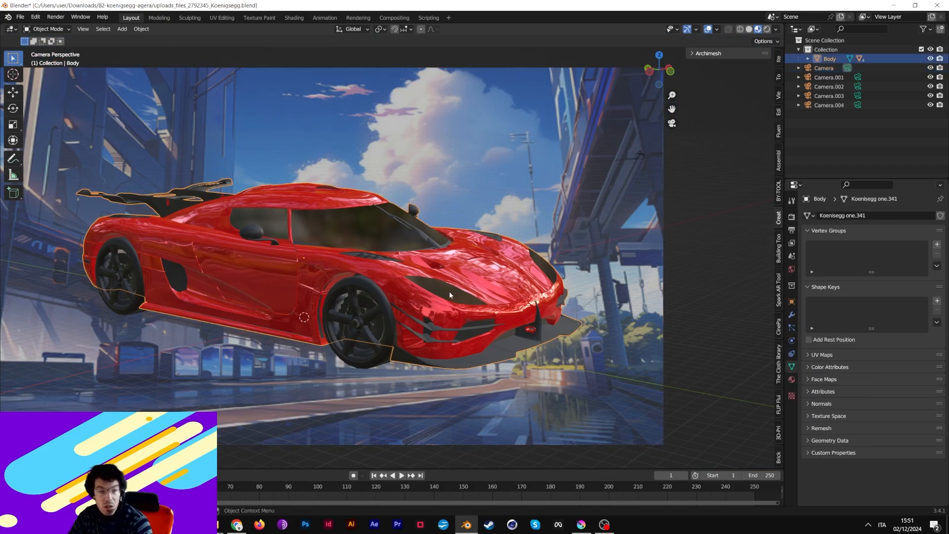
pyautogui.click(13, 109)
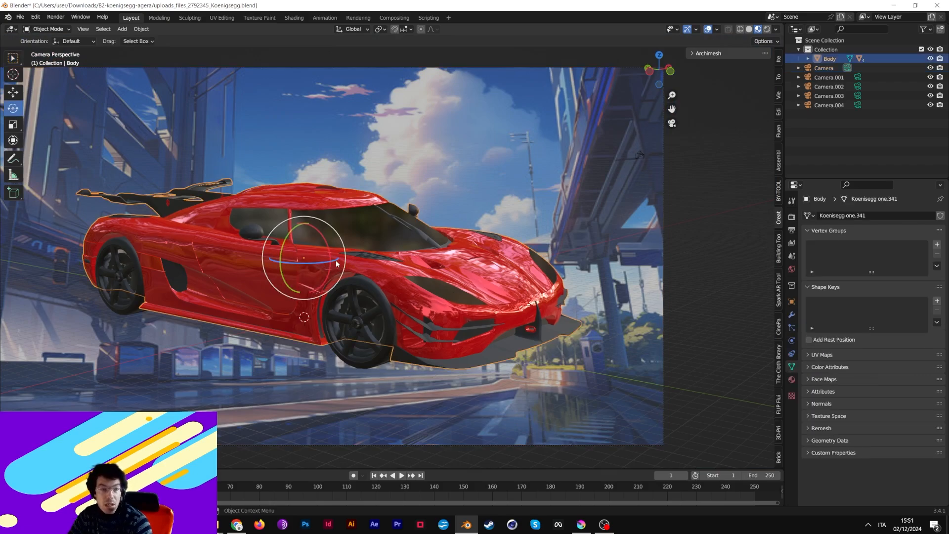
pyautogui.moveTo(337, 260); pyautogui.dragTo(299, 275)
pyautogui.click(12, 124)
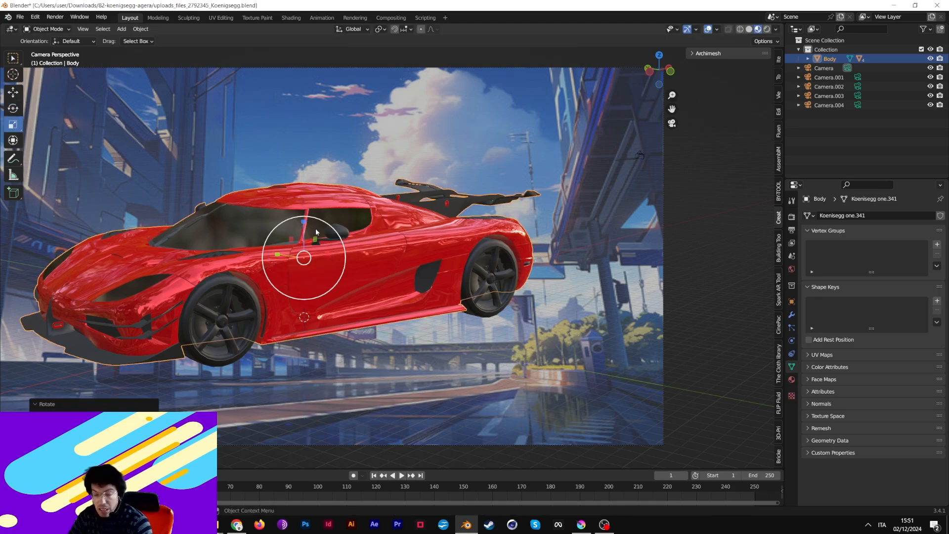
pyautogui.moveTo(315, 228); pyautogui.dragTo(226, 327)
# - Lower the car onto the road, slide it back, tilt it to match, then return to Krita
pyautogui.click(13, 92)
pyautogui.click(12, 109)
pyautogui.click(13, 92)
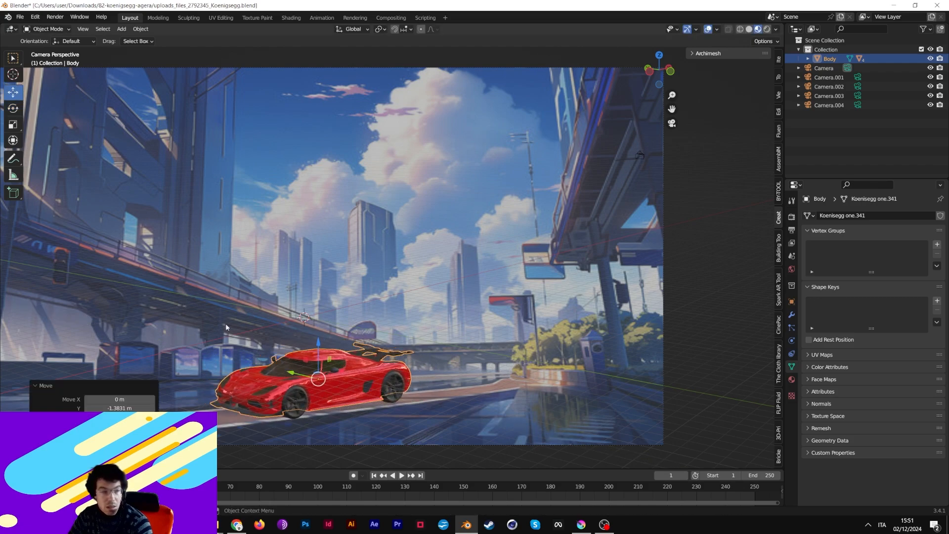
pyautogui.click(13, 108)
pyautogui.moveTo(330, 396); pyautogui.dragTo(334, 395)
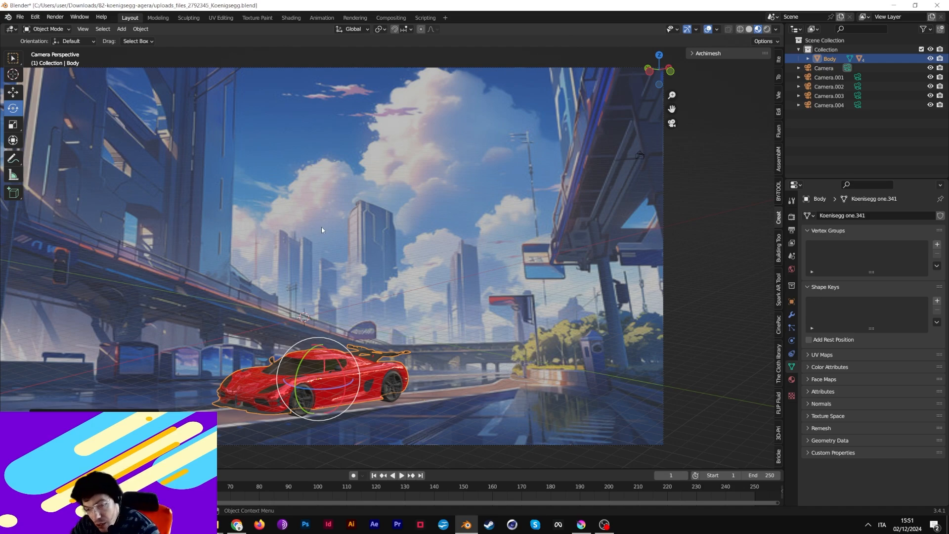
pyautogui.click(586, 340)
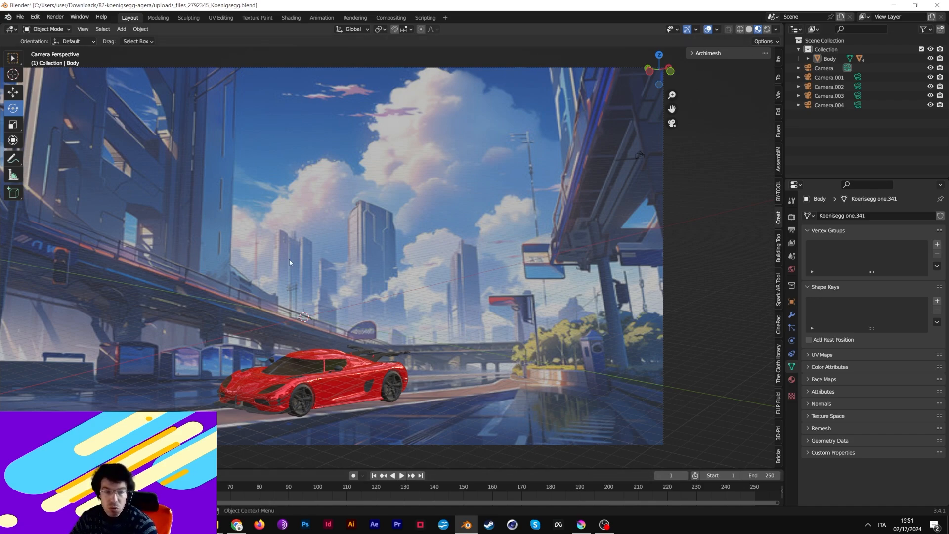
pyautogui.click(581, 524)
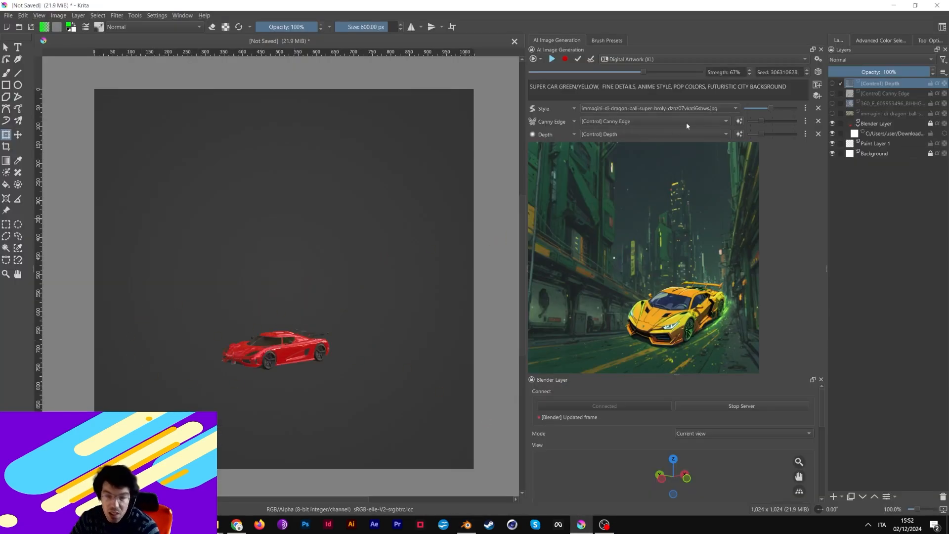
# - Remove the Canny Edge and Depth controls, pause live generation and apply the lime car on the city street
pyautogui.click(817, 121)
pyautogui.click(816, 121)
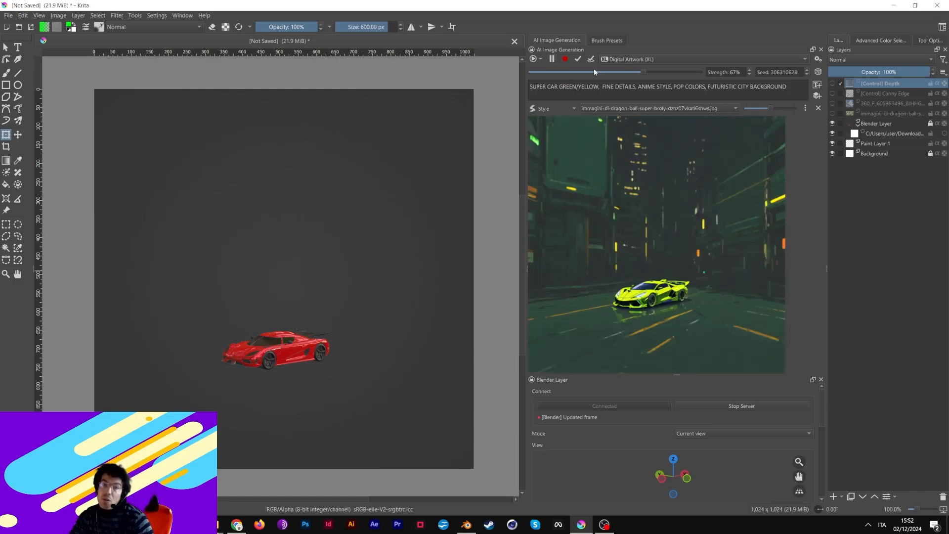
pyautogui.click(551, 59)
pyautogui.click(591, 59)
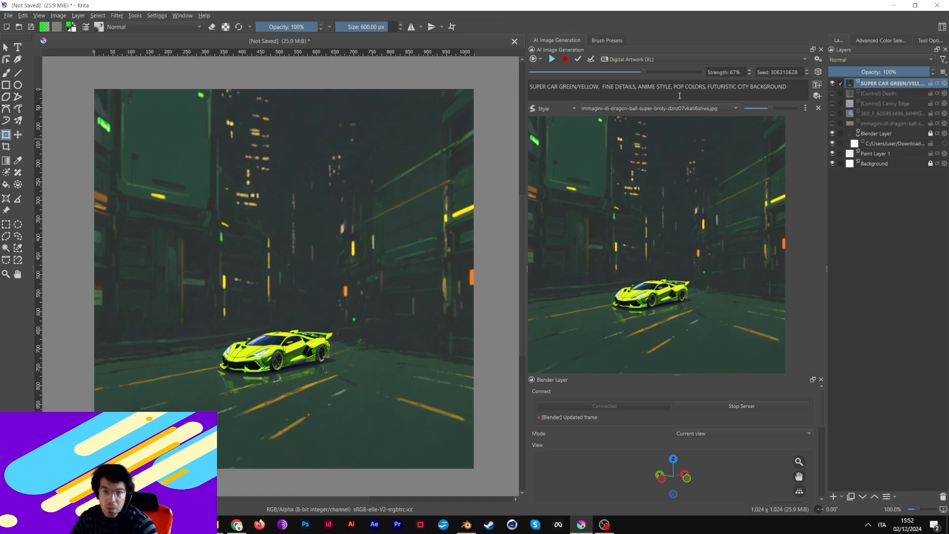
# - Delete 'FUTURISTIC CITY BACKGROUND' from the prompt, hide the first car layer and apply the plain-backdrop result
pyautogui.moveTo(709, 86); pyautogui.dragTo(789, 87)
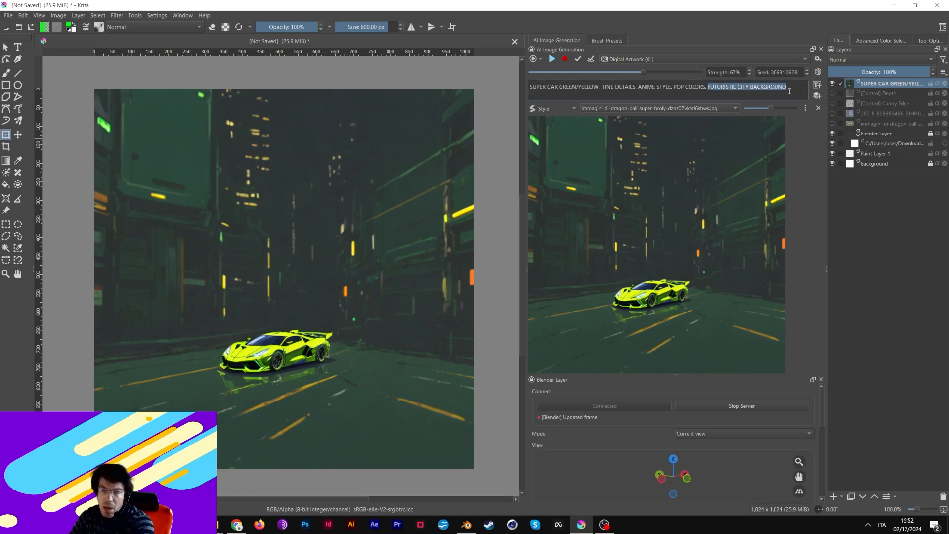
pyautogui.press('BackSpace')
pyautogui.click(833, 84)
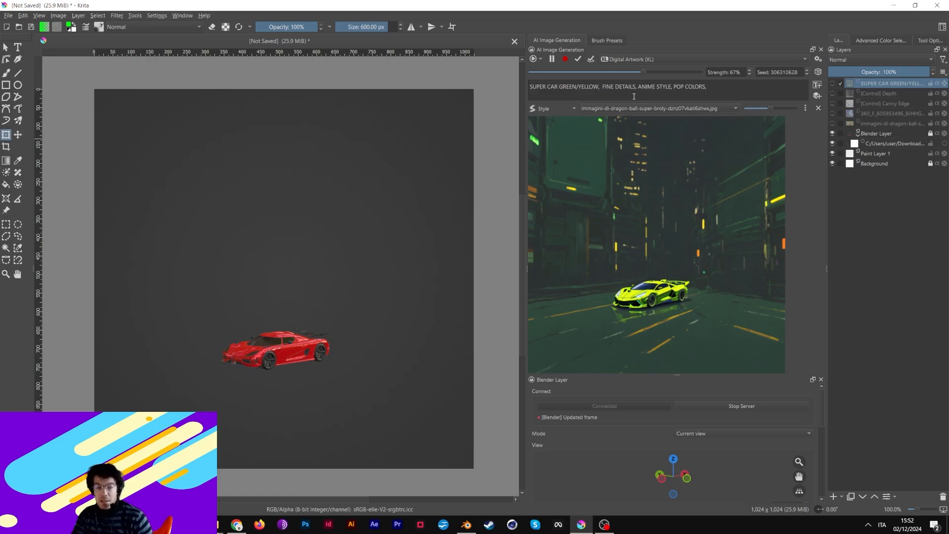
pyautogui.click(590, 59)
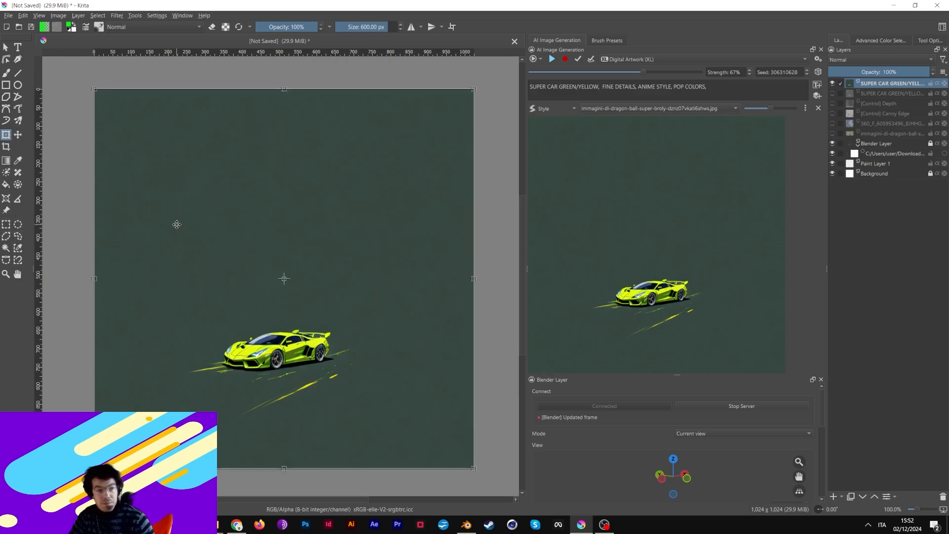
# - Try a colour selection of the plain background around the car, then clear it
pyautogui.click(6, 248)
pyautogui.click(210, 195)
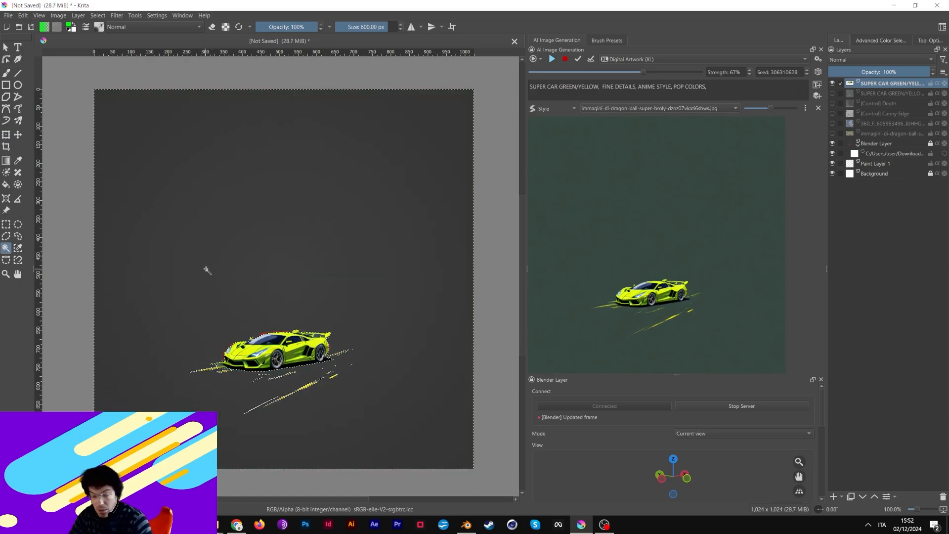
pyautogui.hotkey('ctrl', 'shift', 'a')
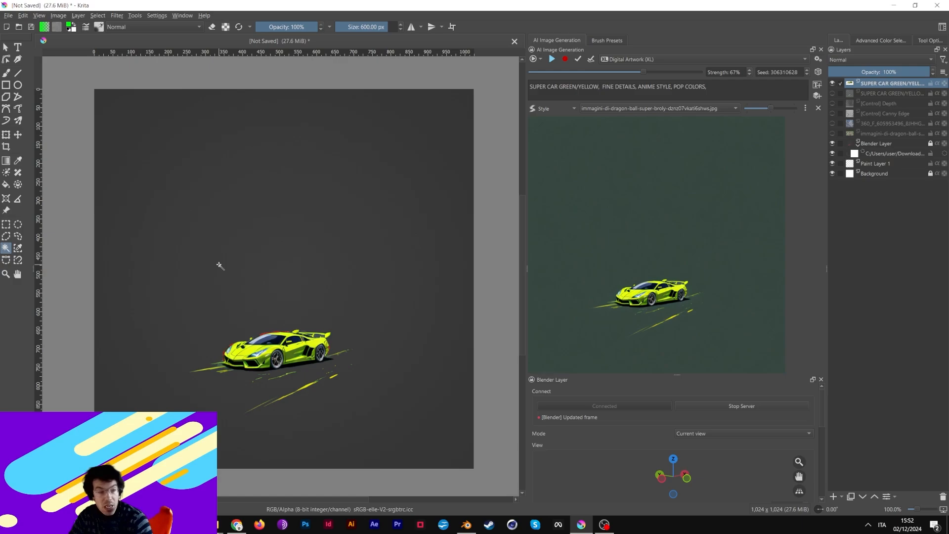
# - Erase the yellow speed streak under the car with a small brush in eraser mode
pyautogui.click(6, 72)
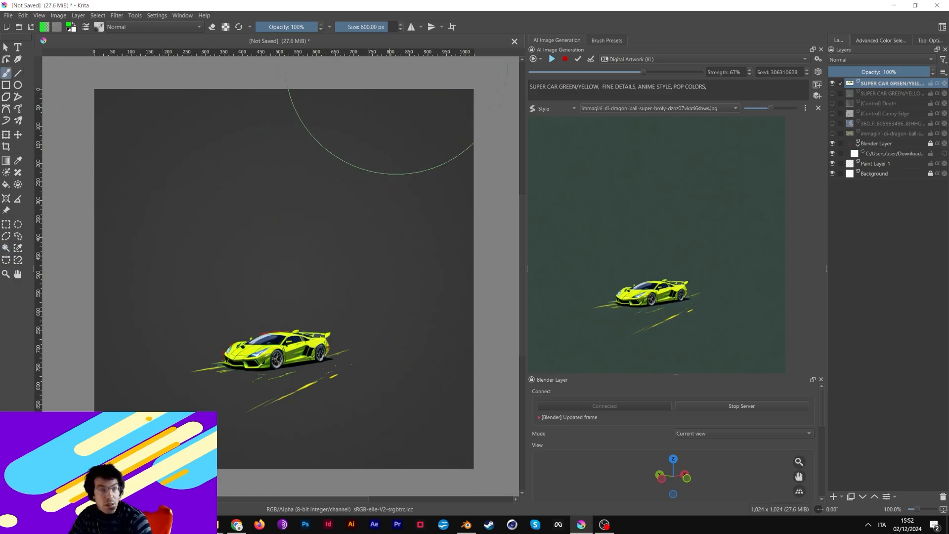
pyautogui.moveTo(382, 27); pyautogui.dragTo(365, 27)
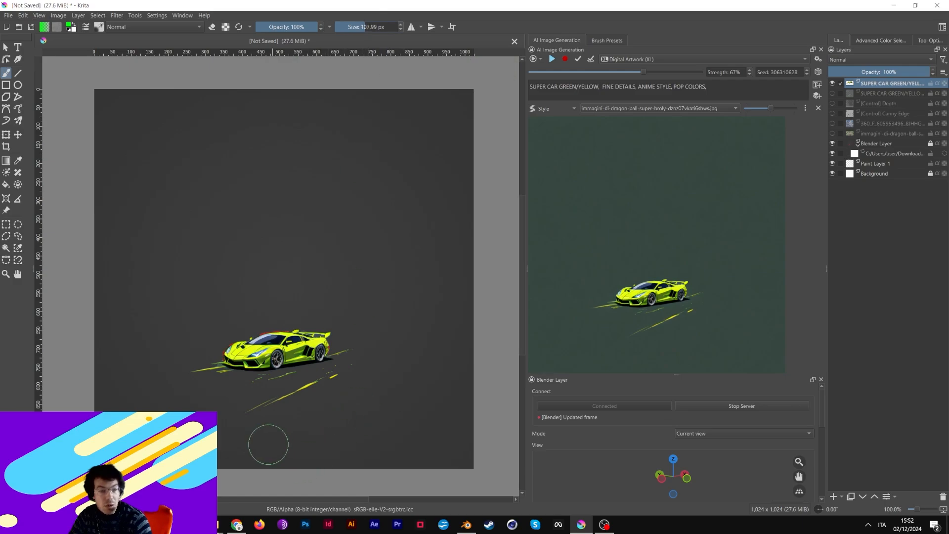
pyautogui.moveTo(255, 421); pyautogui.dragTo(445, 379)
pyautogui.hotkey('ctrl', 'z')
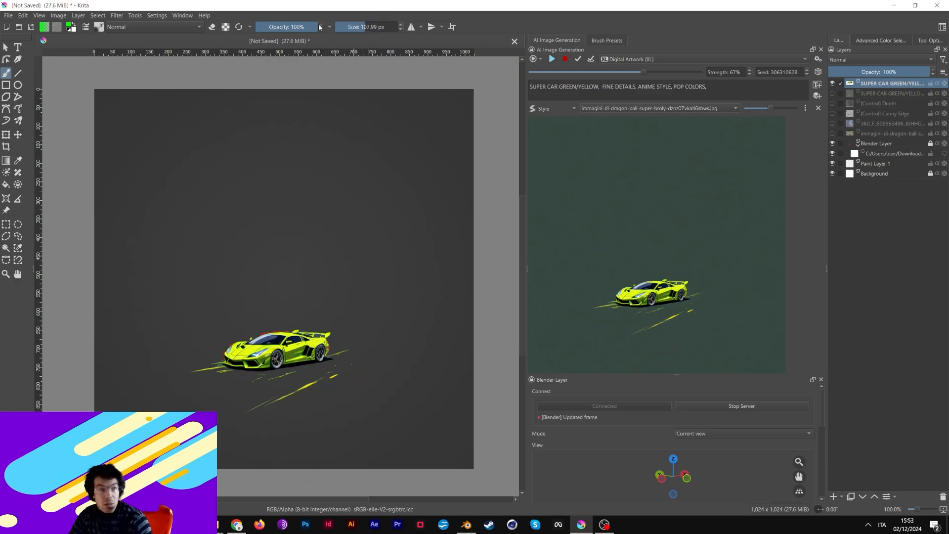
pyautogui.click(212, 27)
pyautogui.moveTo(239, 413)
pyautogui.mouseDown()
pyautogui.moveTo(278, 408)
pyautogui.moveTo(232, 411)
pyautogui.moveTo(379, 373)
pyautogui.moveTo(349, 381)
pyautogui.moveTo(350, 350)
pyautogui.moveTo(319, 396)
pyautogui.moveTo(250, 394)
pyautogui.moveTo(292, 384)
pyautogui.moveTo(242, 390)
pyautogui.moveTo(201, 369)
pyautogui.mouseUp()
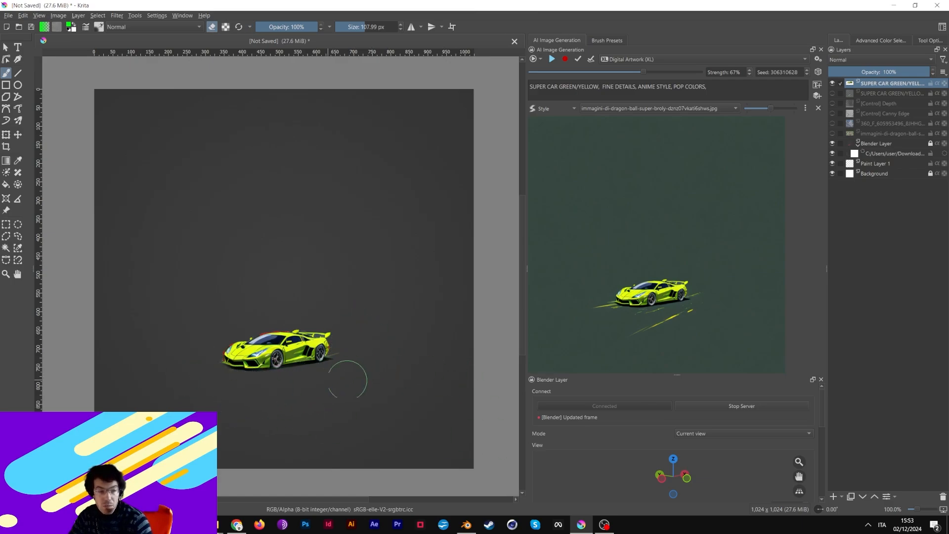
# - Hide the Blender Layer render and show the 360_F anime city background
pyautogui.click(832, 144)
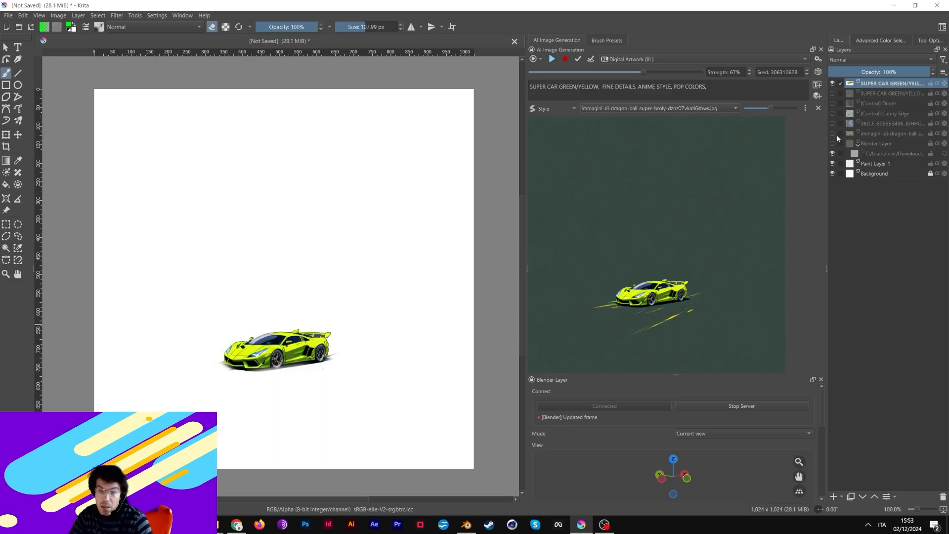
pyautogui.click(833, 143)
pyautogui.click(833, 143)
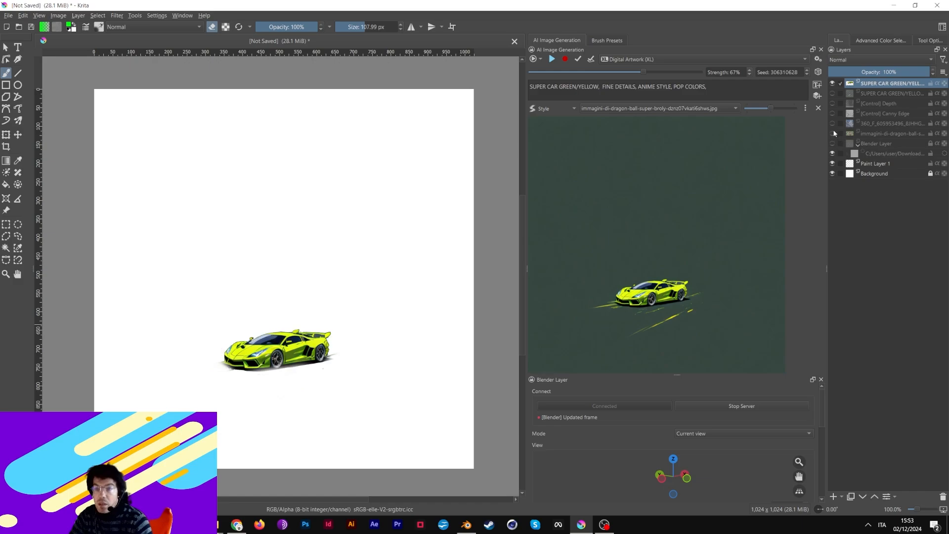
pyautogui.click(832, 124)
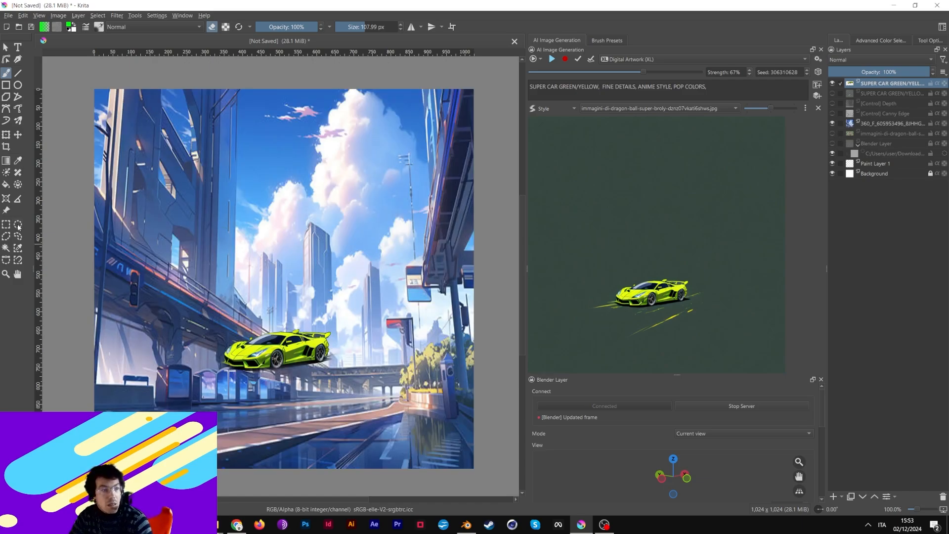
# - Move the lime car slightly right and down, then scale it up
pyautogui.click(17, 134)
pyautogui.moveTo(283, 355); pyautogui.dragTo(307, 400)
pyautogui.hotkey('ctrl', 't')
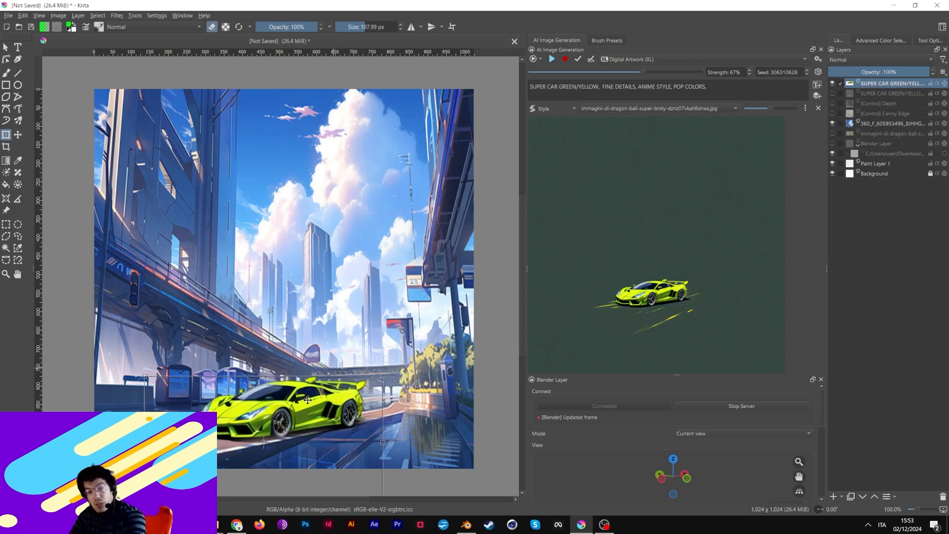
pyautogui.press('Return')
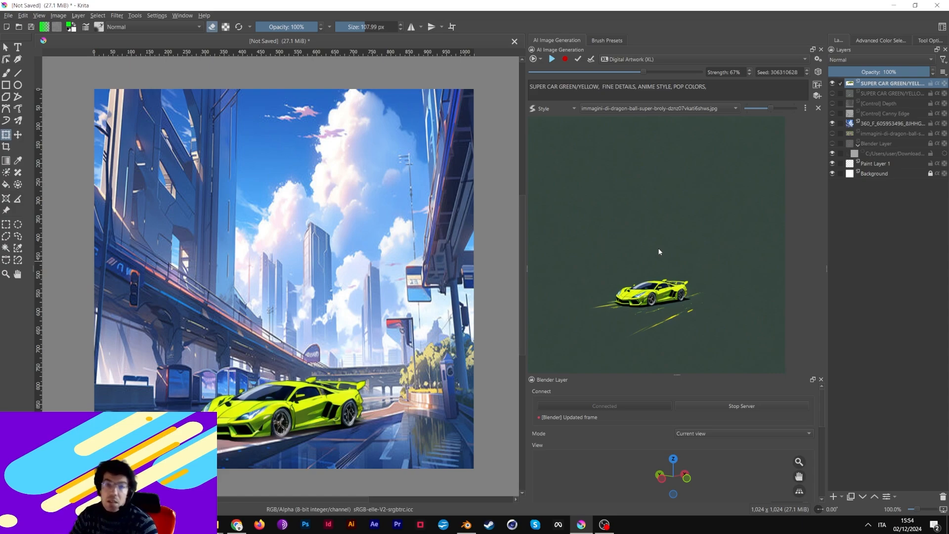
# - Restart live AI generation and toggle layers so only the red Blender Layer render is visible
pyautogui.click(566, 60)
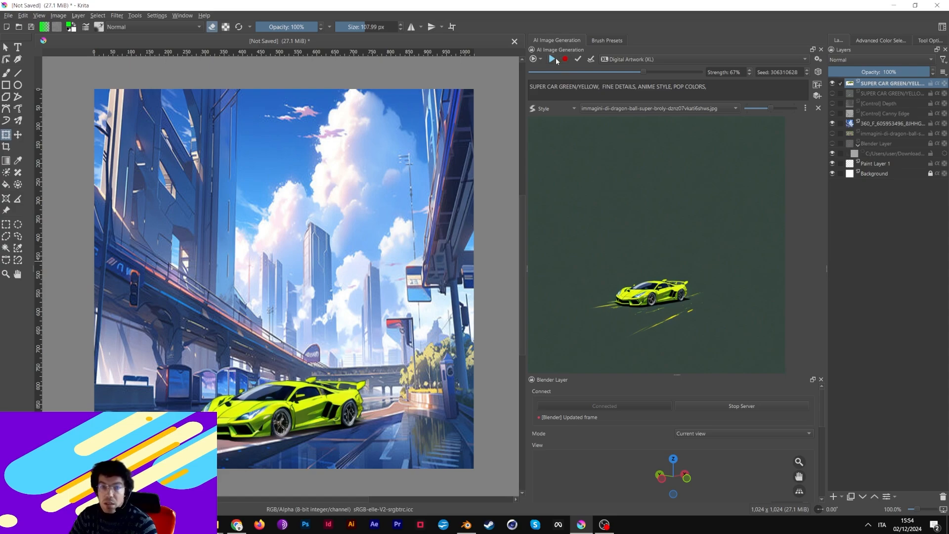
pyautogui.click(555, 60)
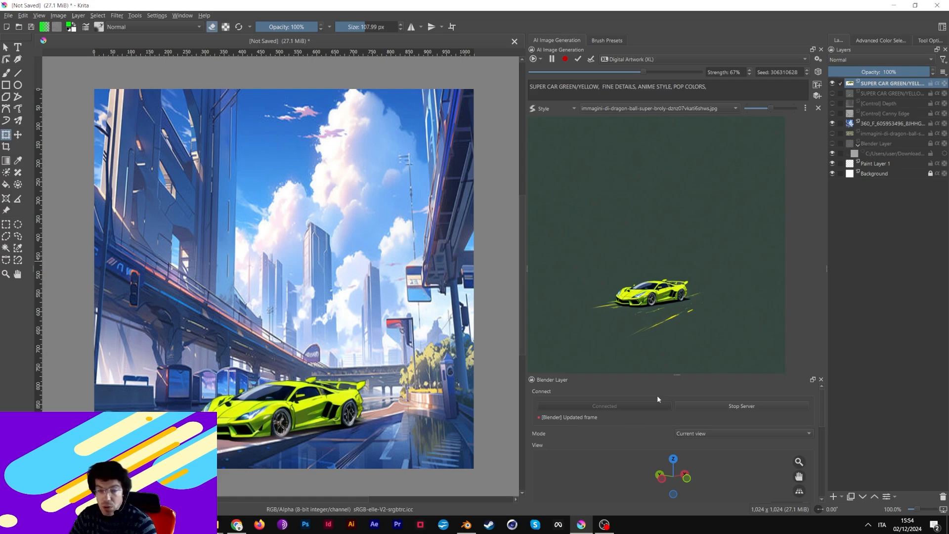
pyautogui.click(833, 84)
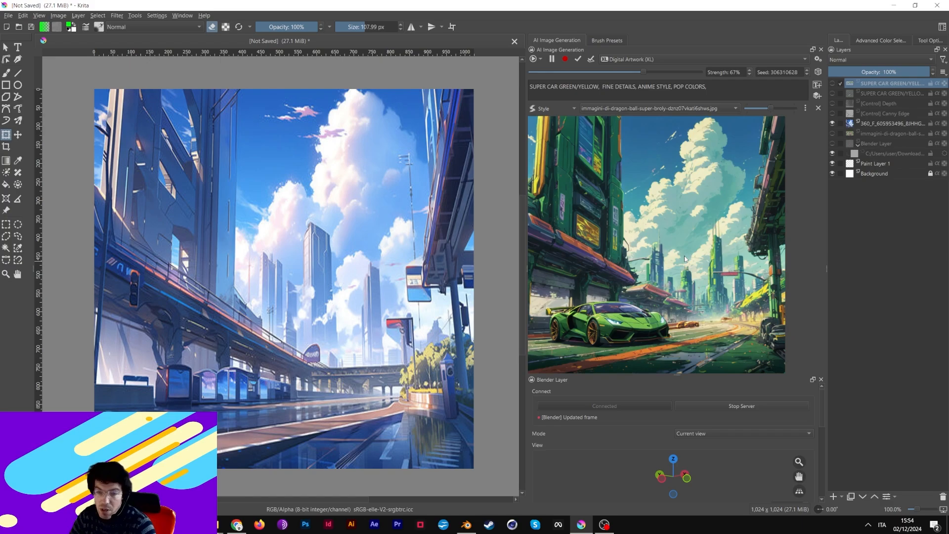
pyautogui.click(833, 123)
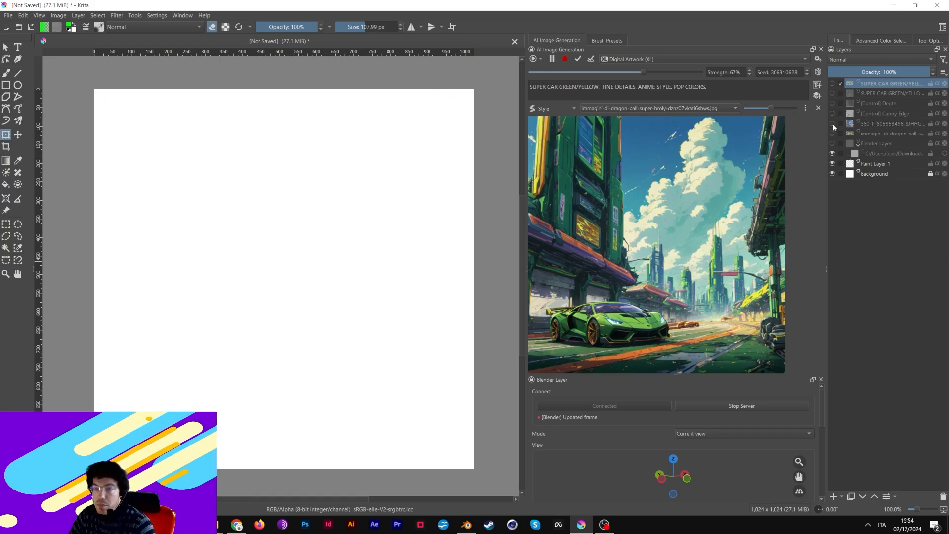
pyautogui.click(833, 103)
pyautogui.click(833, 94)
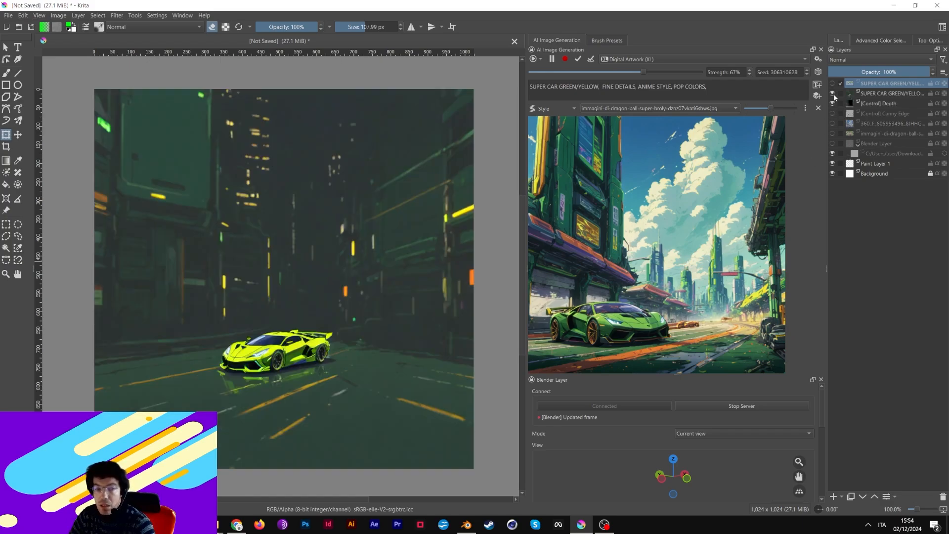
pyautogui.click(833, 93)
pyautogui.click(832, 103)
pyautogui.click(833, 143)
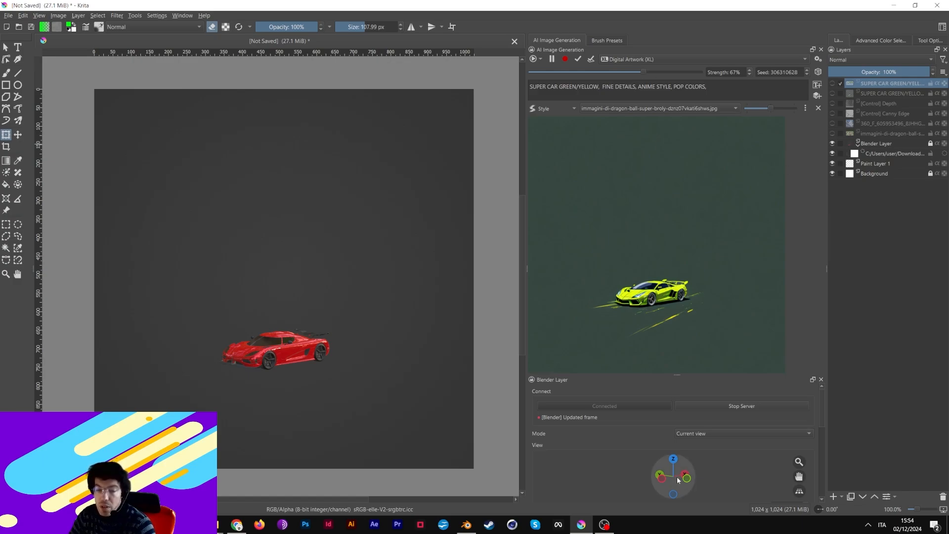
# - Pan, zoom and orbit the Blender Layer view so the turned red car sits left of centre
pyautogui.moveTo(802, 480); pyautogui.dragTo(766, 482)
pyautogui.moveTo(673, 477); pyautogui.dragTo(679, 472)
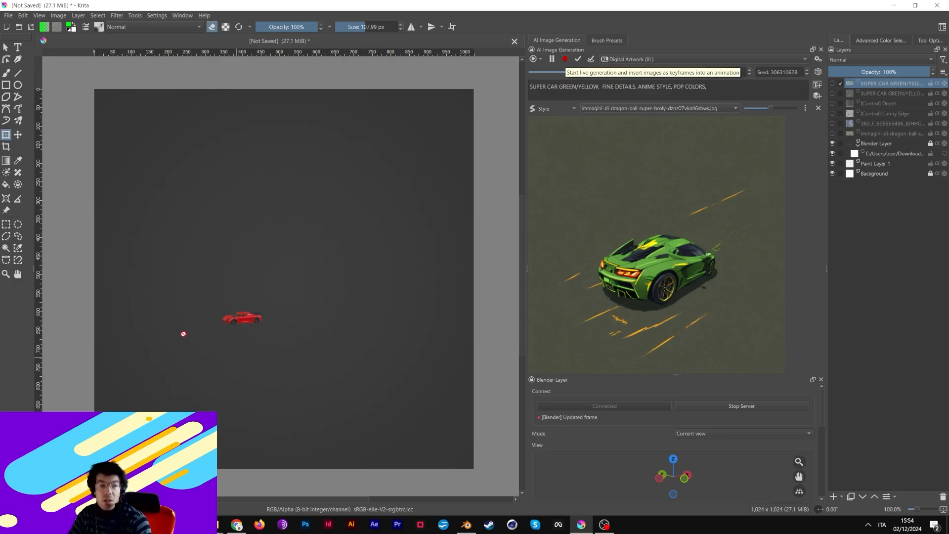
pyautogui.moveTo(801, 480); pyautogui.dragTo(622, 470)
pyautogui.moveTo(800, 477)
pyautogui.mouseDown()
pyautogui.moveTo(574, 457)
pyautogui.moveTo(797, 479)
pyautogui.mouseUp()
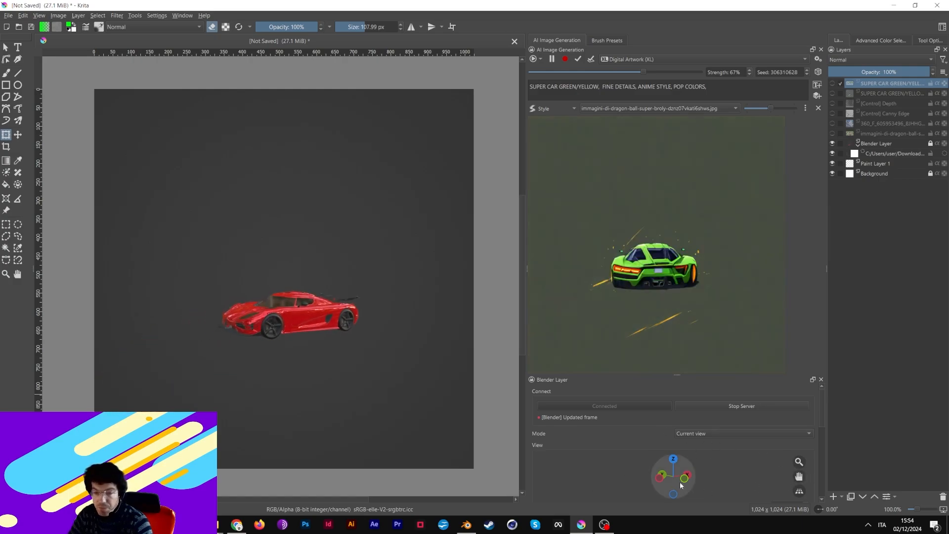
pyautogui.moveTo(674, 476); pyautogui.dragTo(685, 474)
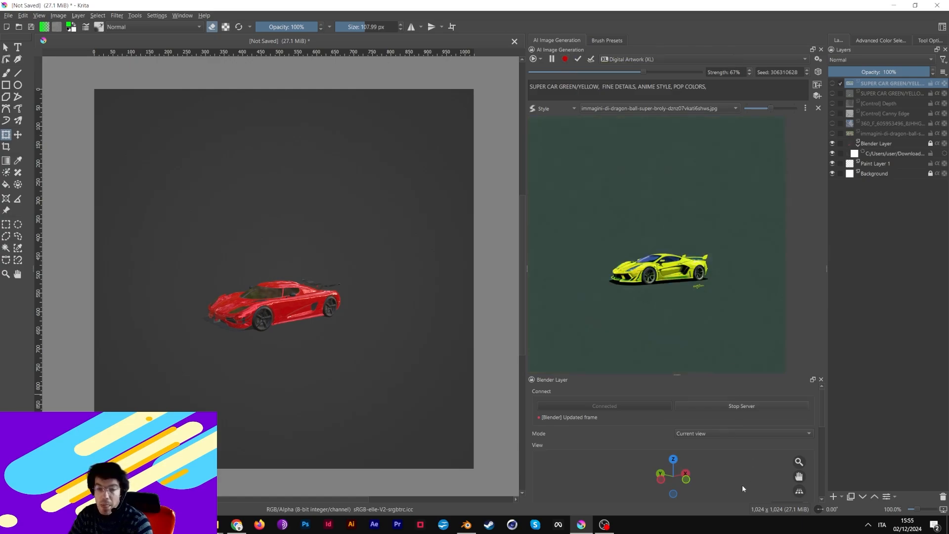
pyautogui.moveTo(797, 478); pyautogui.dragTo(732, 478)
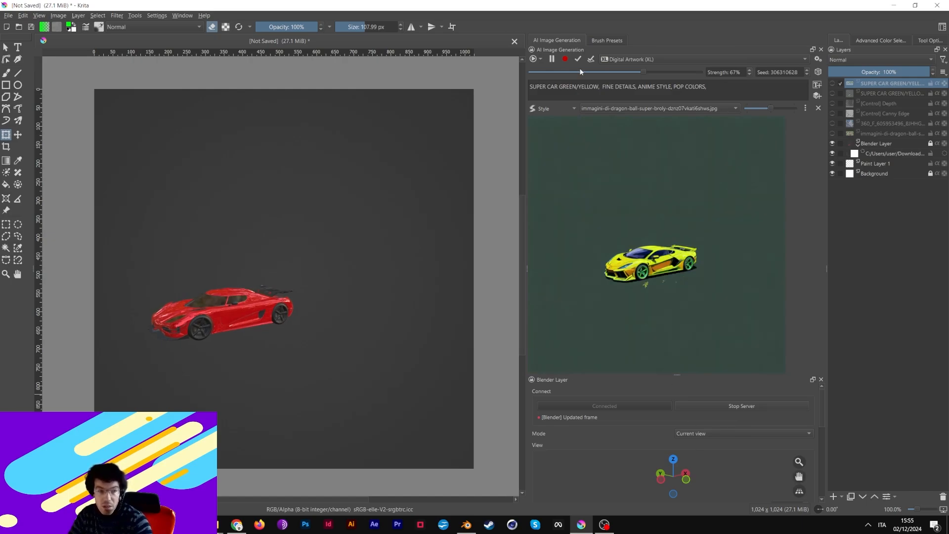
pyautogui.moveTo(799, 477); pyautogui.dragTo(756, 481)
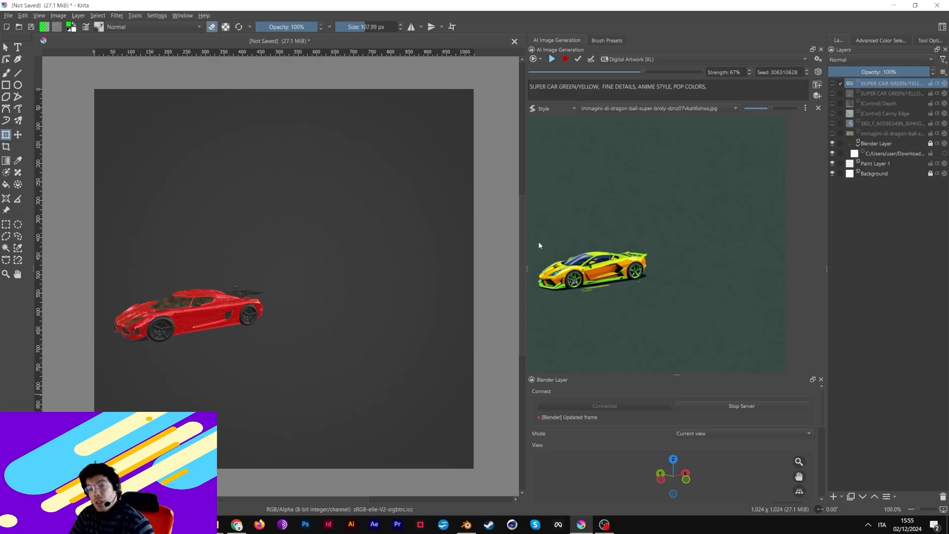
# - Toggle layer visibility to show the lime car over the 360_F city, with control layers hidden
pyautogui.click(833, 113)
pyautogui.click(832, 123)
pyautogui.click(832, 104)
pyautogui.click(833, 113)
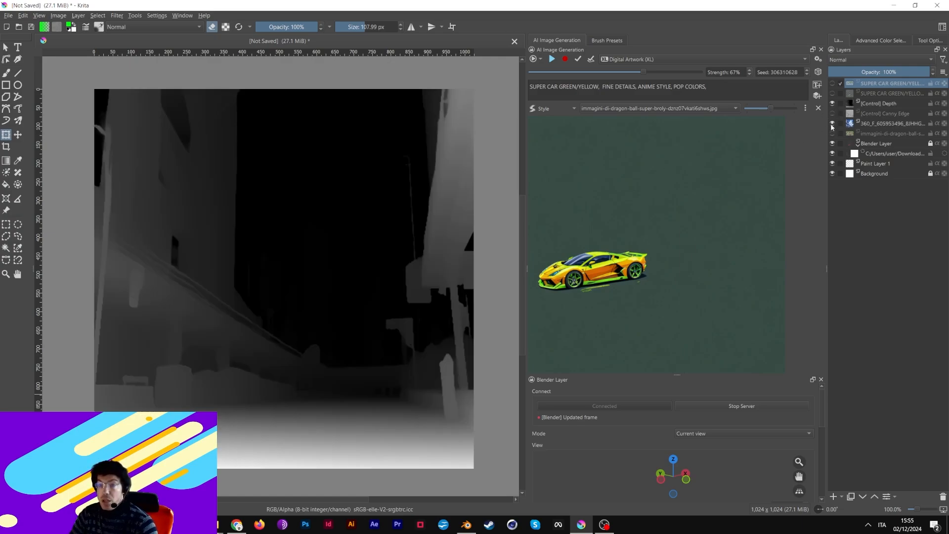
pyautogui.click(832, 104)
pyautogui.click(832, 83)
pyautogui.click(833, 83)
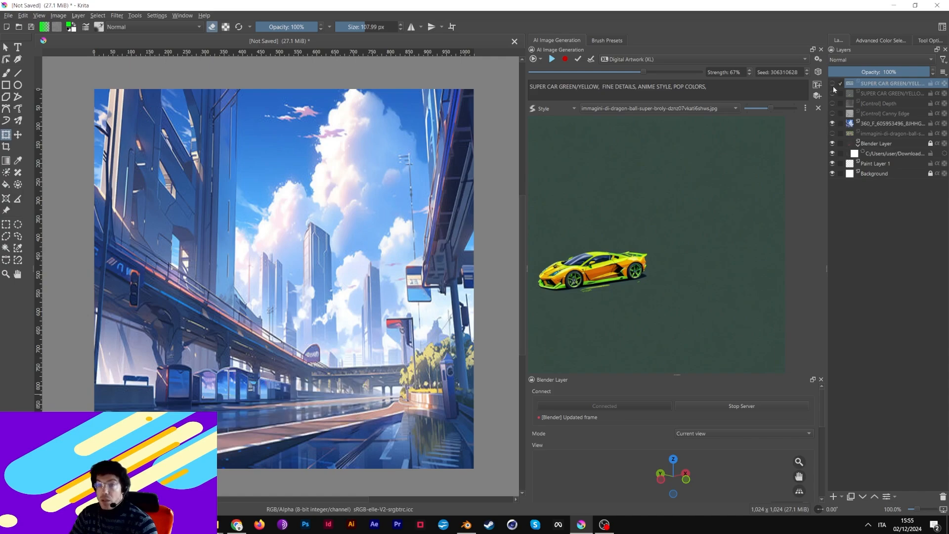
pyautogui.click(833, 83)
pyautogui.click(832, 123)
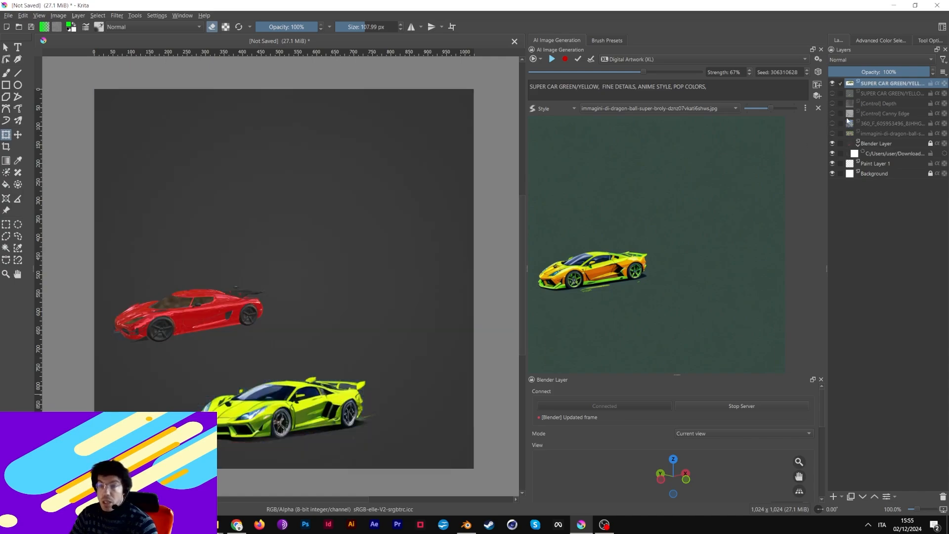
pyautogui.click(832, 123)
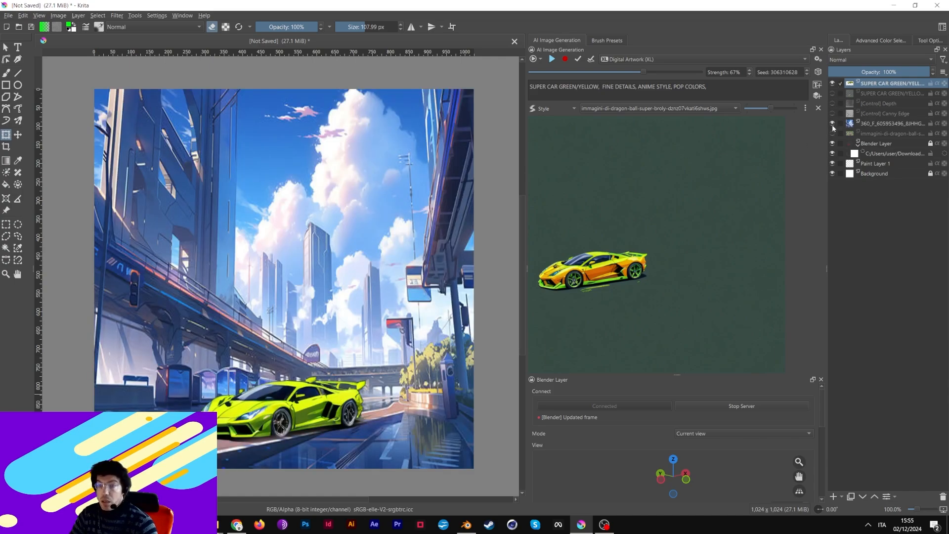
# - Run live AI generation on the composite scene, then stop it
pyautogui.click(541, 59)
pyautogui.click(660, 36)
pyautogui.click(555, 60)
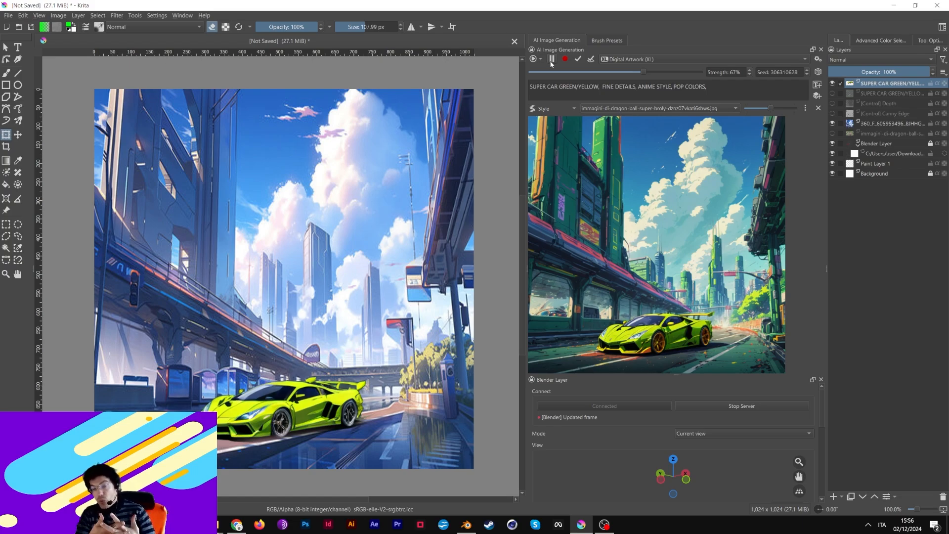
pyautogui.click(552, 60)
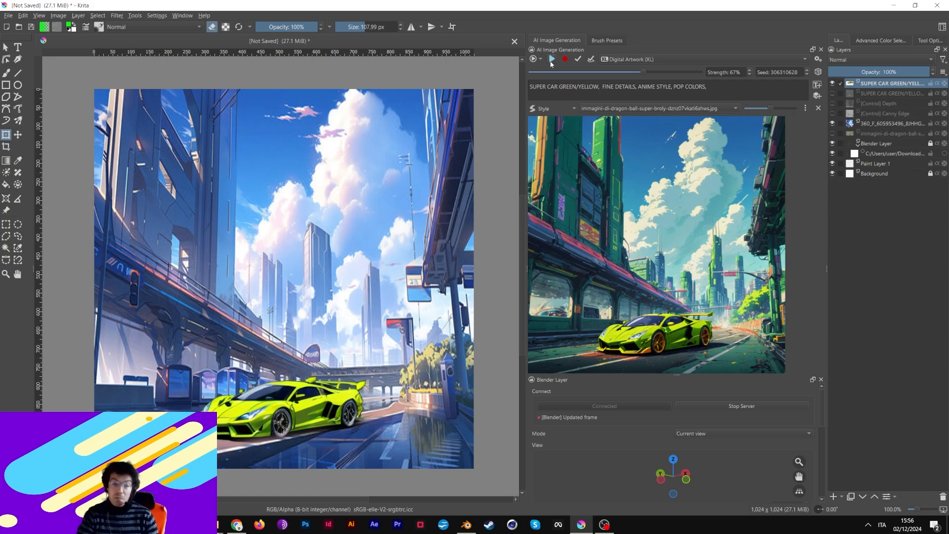